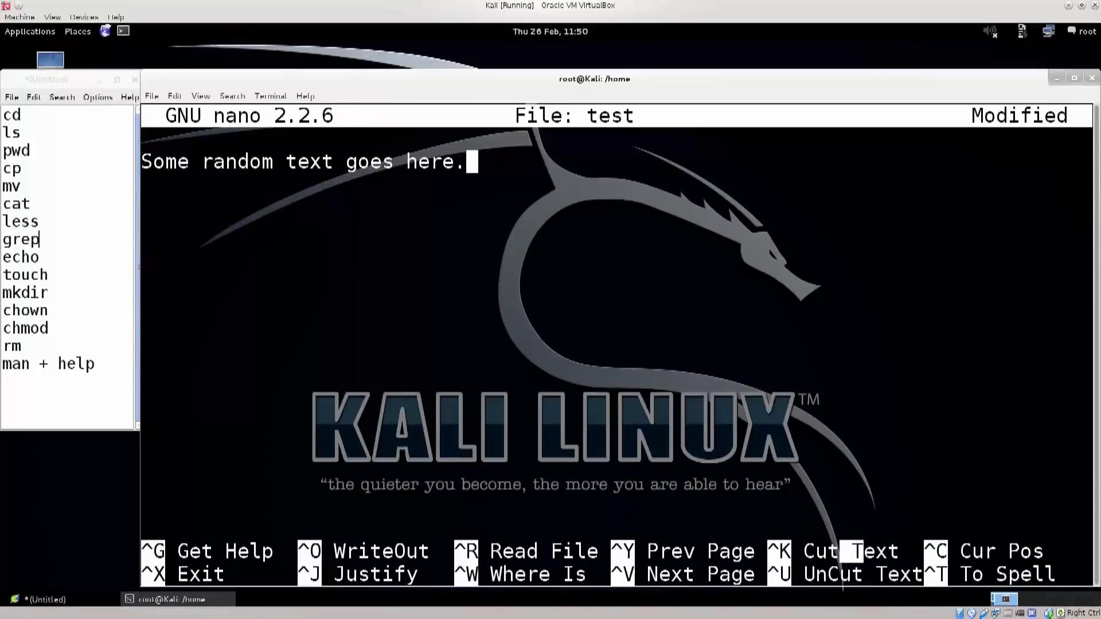
# Step: Save the nano note as 'test', trimming the extra characters and extension from the name
pyautogui.hotkey('ctrl', 'o')
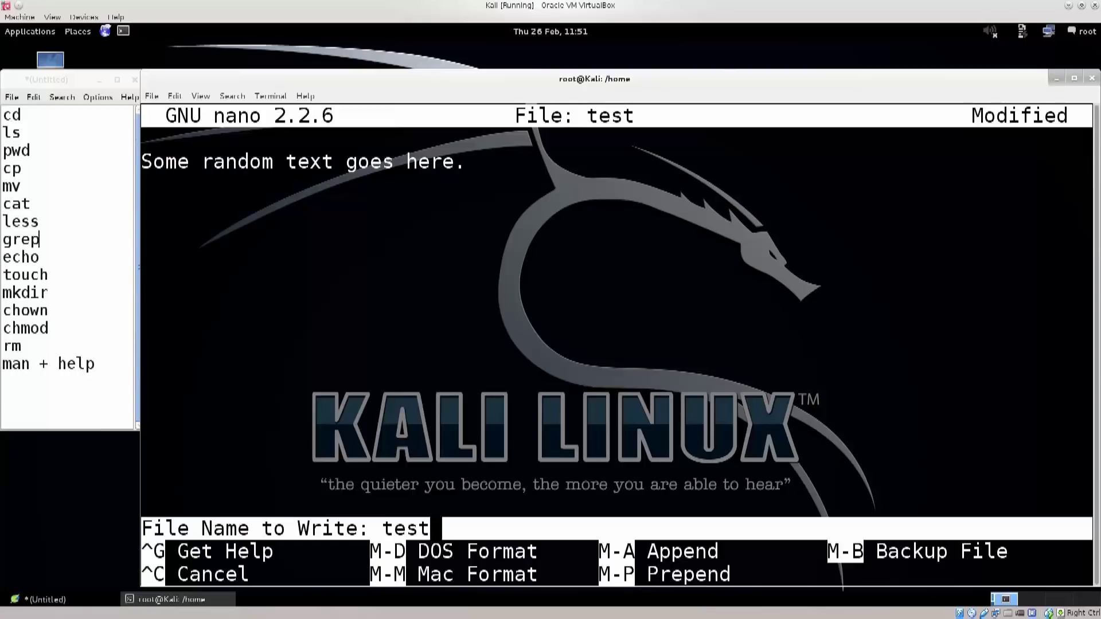
pyautogui.press('Left')
pyautogui.press('Left')
pyautogui.press('Left')
pyautogui.press('Right')
pyautogui.press('Right')
pyautogui.press('Right')
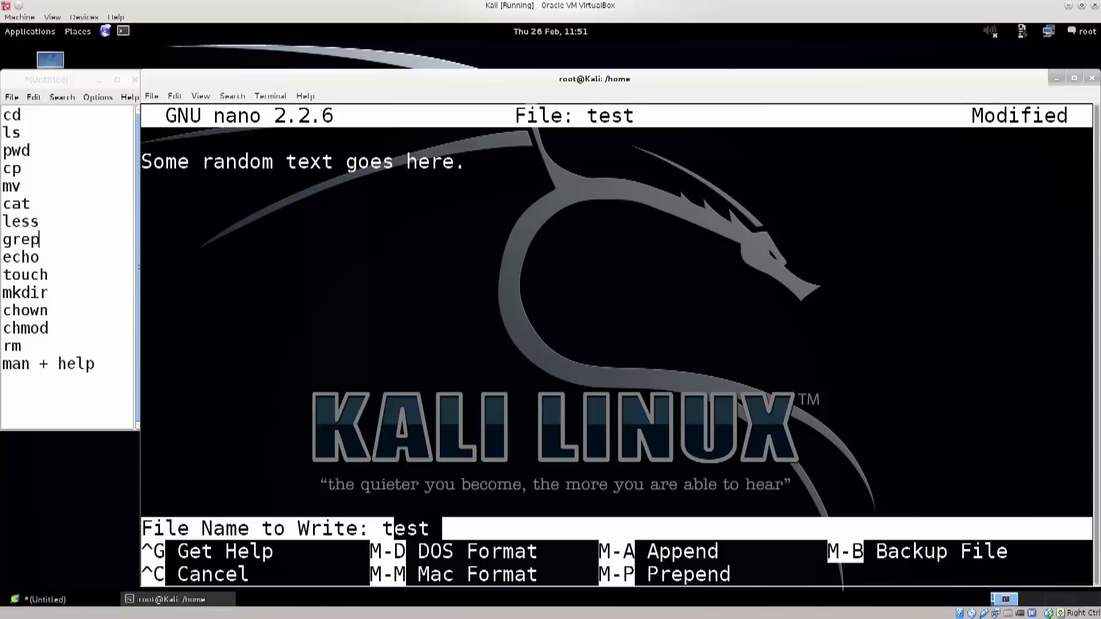
pyautogui.write('fefefefef')
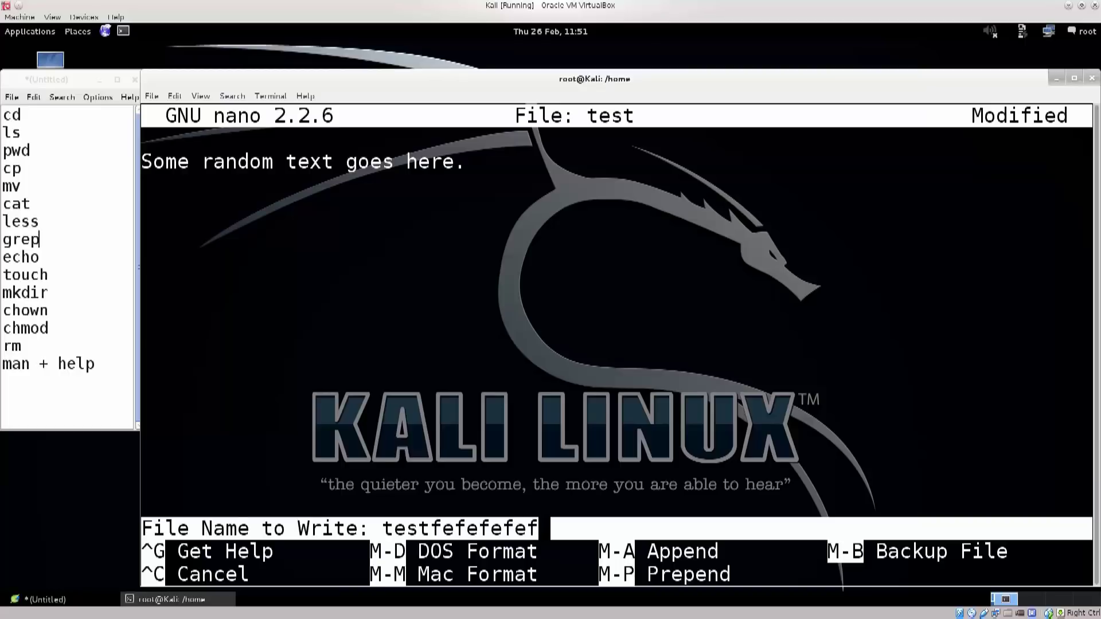
pyautogui.press('BackSpace')
pyautogui.press('BackSpace')
pyautogui.press('BackSpace')
pyautogui.press('BackSpace')
pyautogui.press('BackSpace')
pyautogui.press('BackSpace')
pyautogui.press('BackSpace')
pyautogui.press('BackSpace')
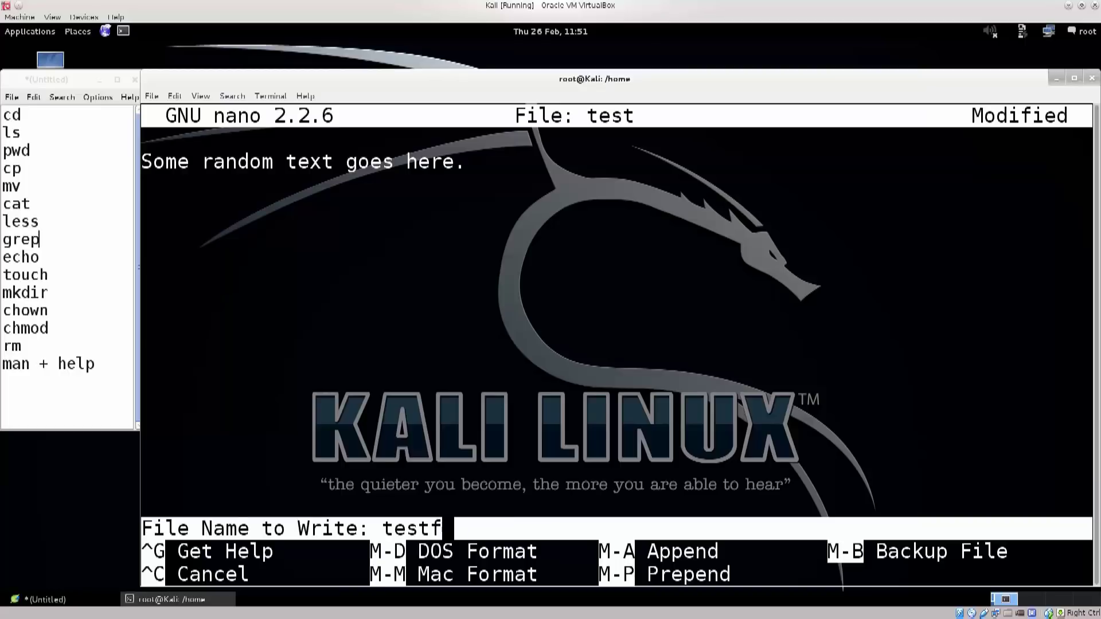
pyautogui.press('BackSpace')
pyautogui.write('.')
pyautogui.write('txt')
pyautogui.press('BackSpace')
pyautogui.press('BackSpace')
pyautogui.press('BackSpace')
pyautogui.press('BackSpace')
pyautogui.press('Return')
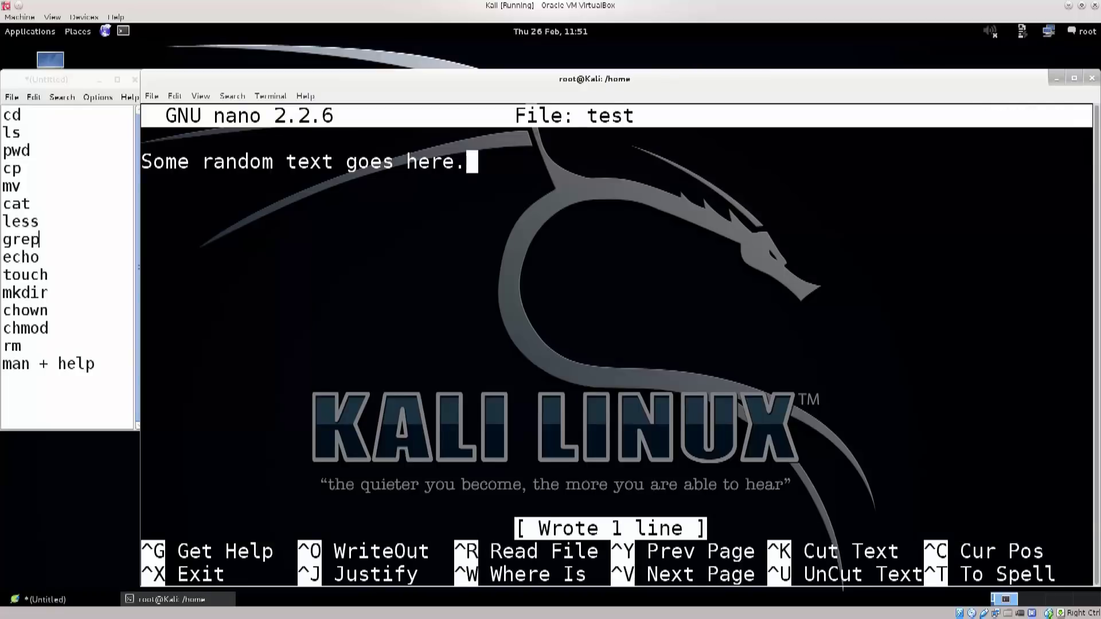
# Step: Exit nano, clear the screen, and print the file test with cat
pyautogui.hotkey('ctrl', 'x')
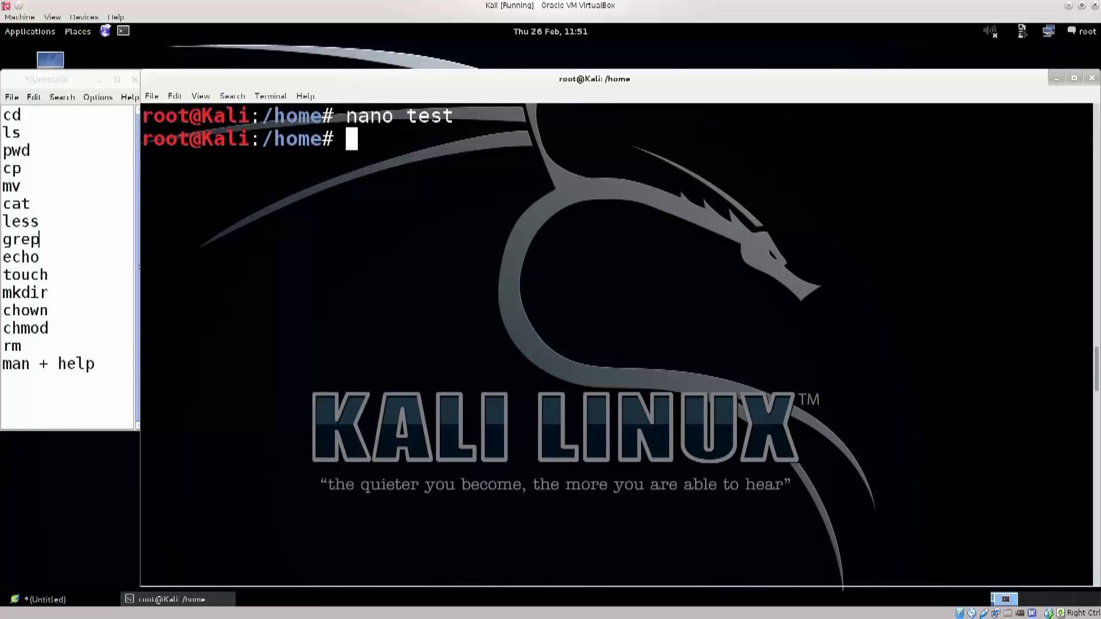
pyautogui.write('cle')
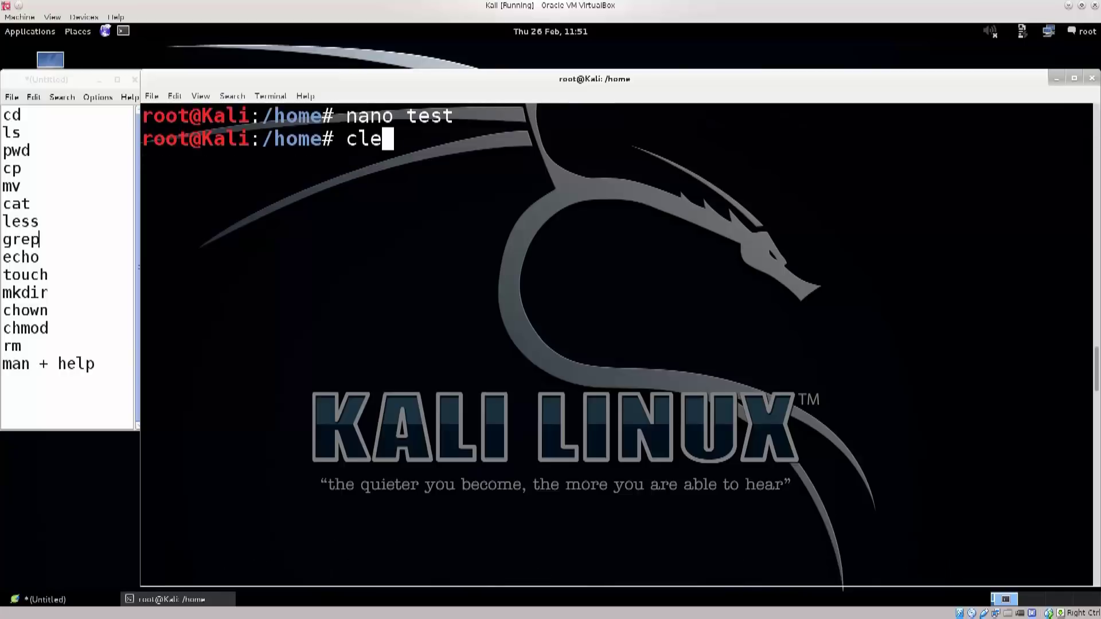
pyautogui.write('ar')
pyautogui.press('Return')
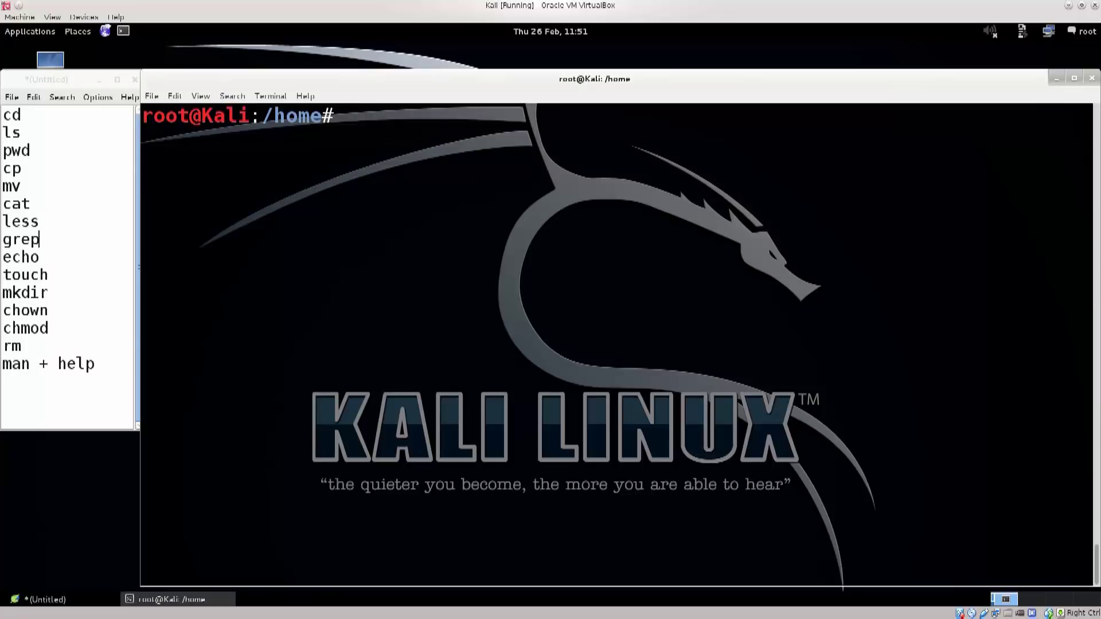
pyautogui.write(' cat')
pyautogui.write(' test')
pyautogui.press('Return')
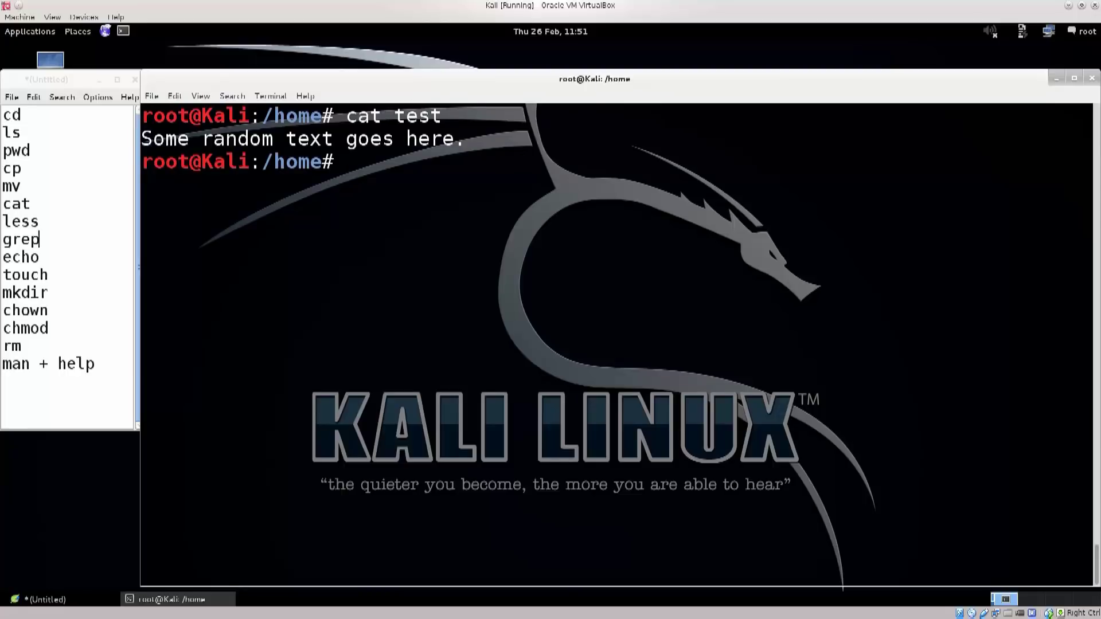
# Step: Highlight the printed sentence and the words cat and test in the command
pyautogui.moveTo(142, 138); pyautogui.dragTo(465, 138)
pyautogui.click(465, 139)
pyautogui.moveTo(166, 138); pyautogui.dragTo(190, 139)
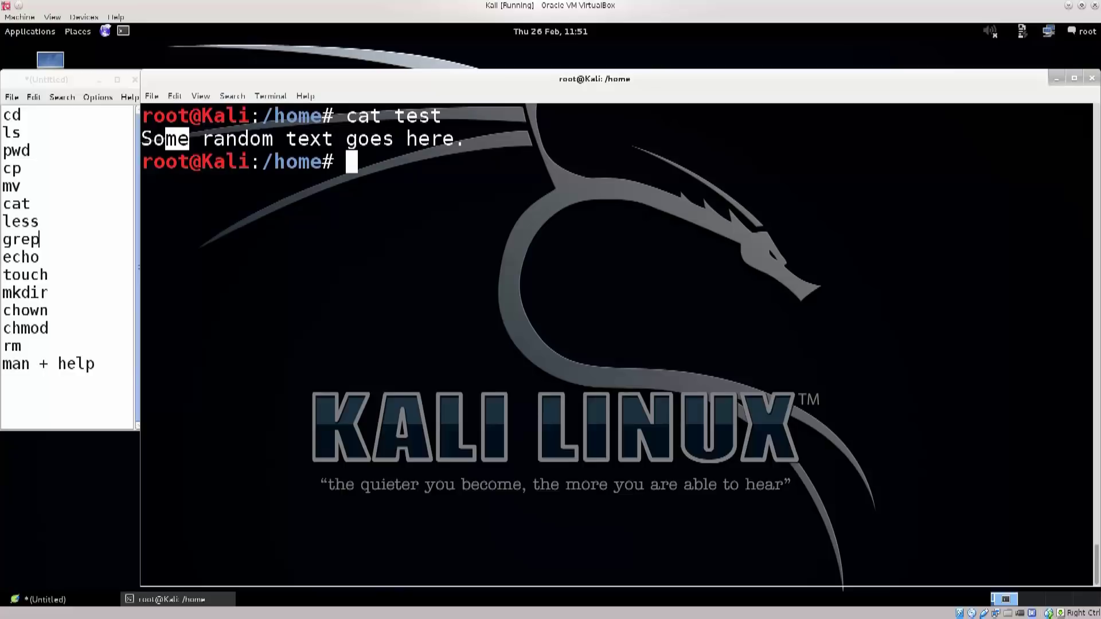
pyautogui.doubleClick(418, 116)
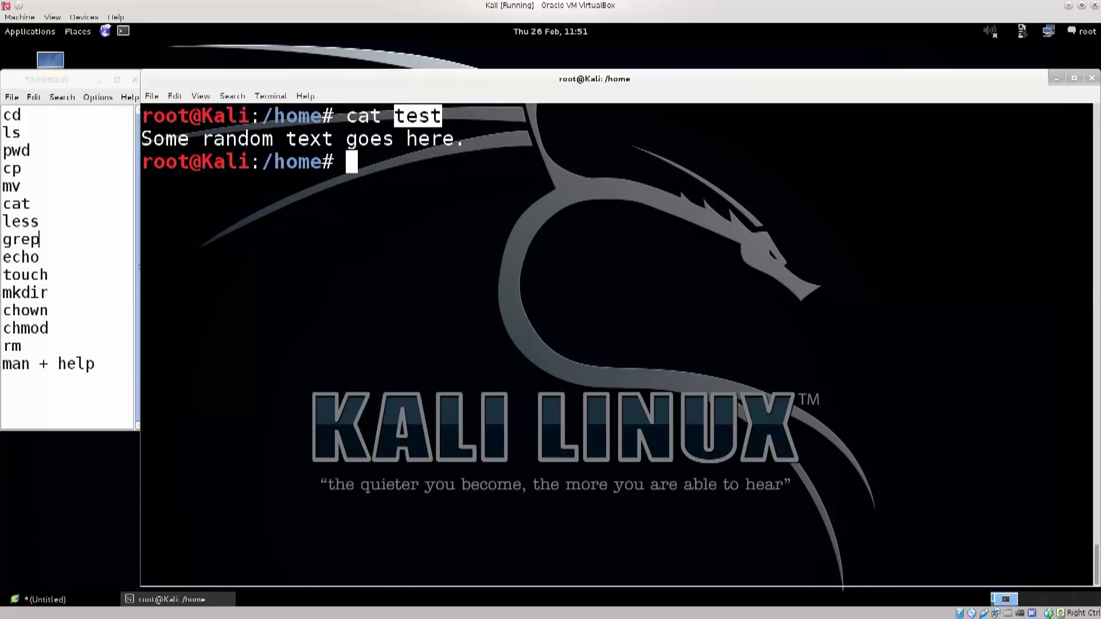
pyautogui.moveTo(213, 138)
pyautogui.mouseDown()
pyautogui.moveTo(358, 138)
pyautogui.moveTo(382, 116)
pyautogui.moveTo(383, 139)
pyautogui.moveTo(359, 116)
pyautogui.moveTo(382, 115)
pyautogui.mouseUp()
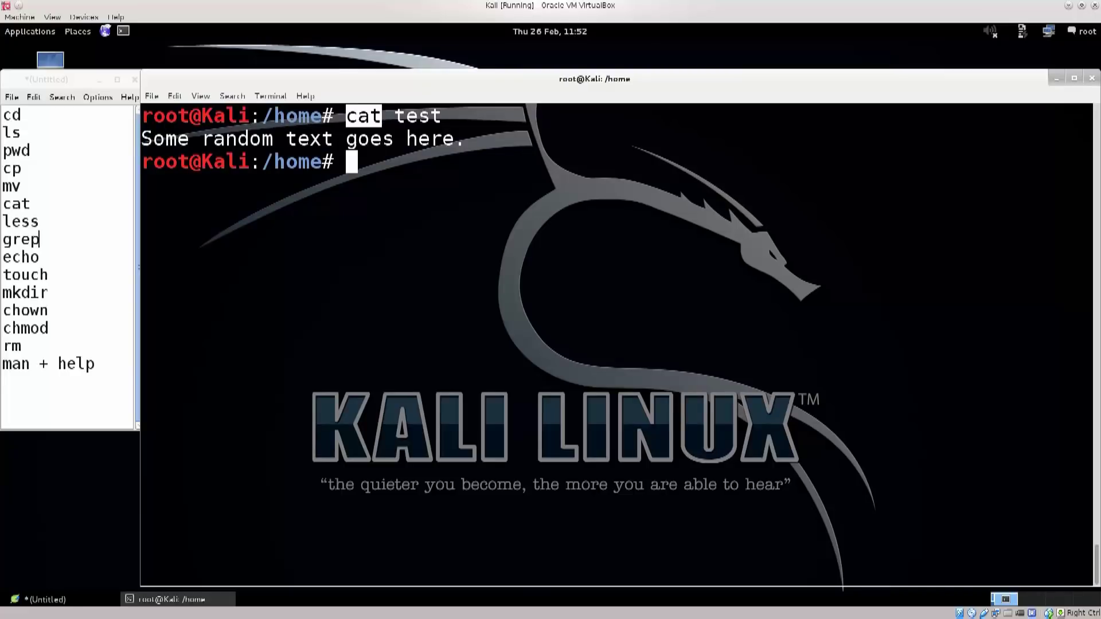
pyautogui.click(382, 115)
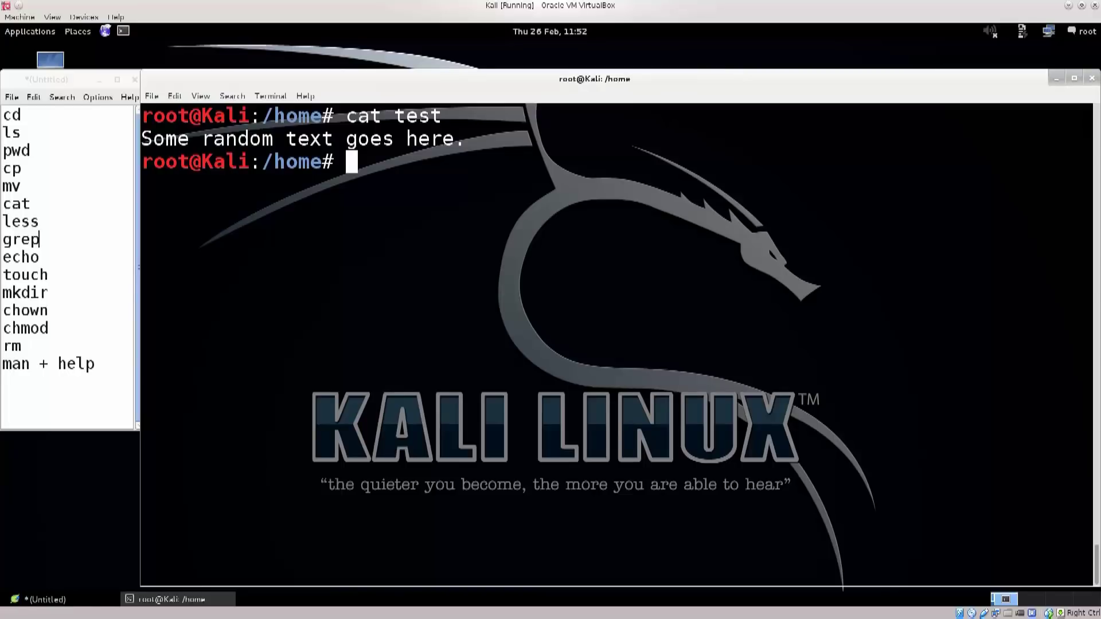
pyautogui.write('less')
# Step: Run a bare less, then move into /etc/apt and list its files
pyautogui.press('Return')
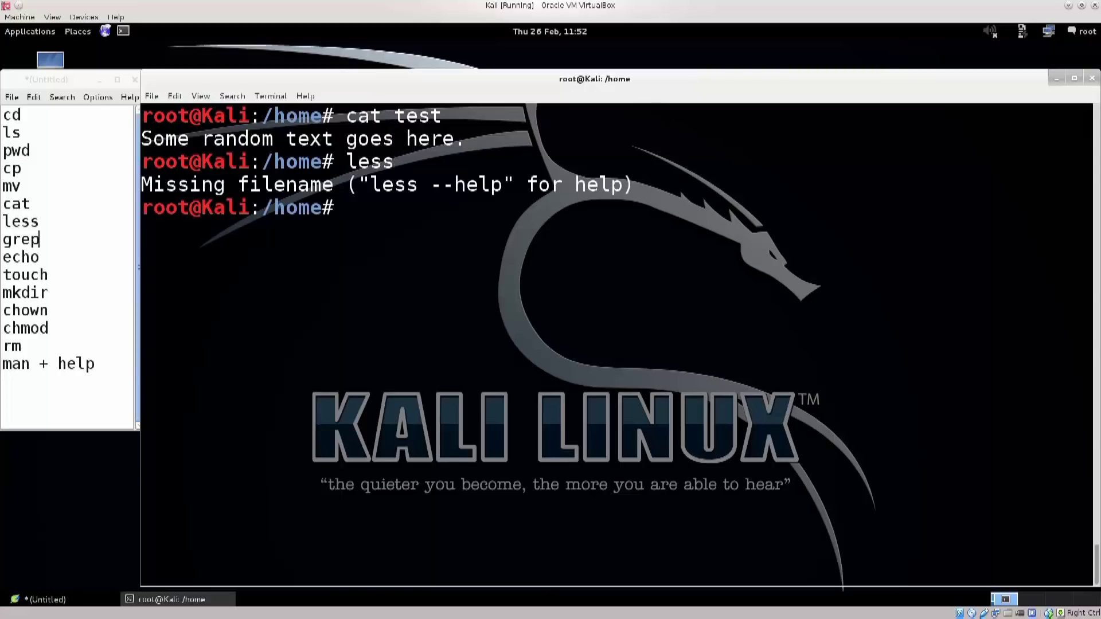
pyautogui.write('cd /etc/')
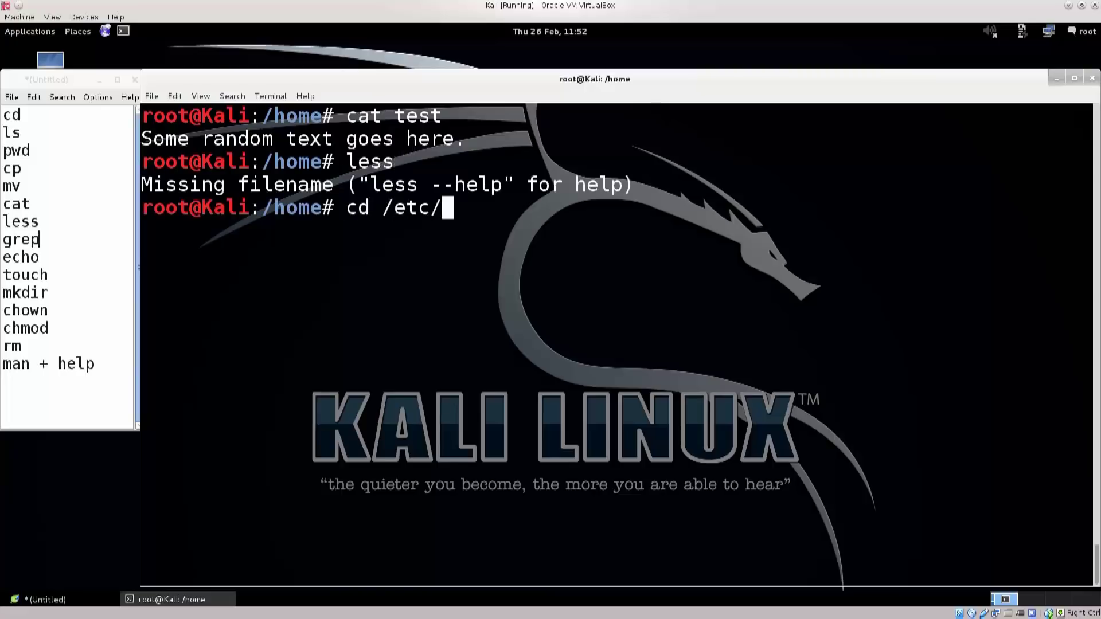
pyautogui.write('apt/')
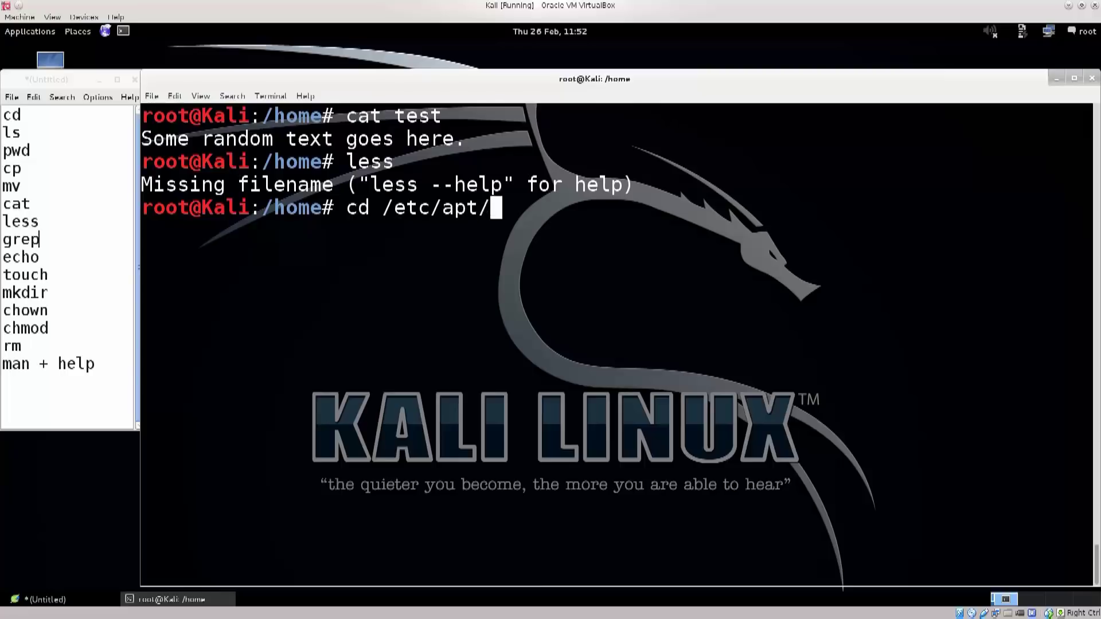
pyautogui.press('Return')
pyautogui.write('ls')
pyautogui.press('Return')
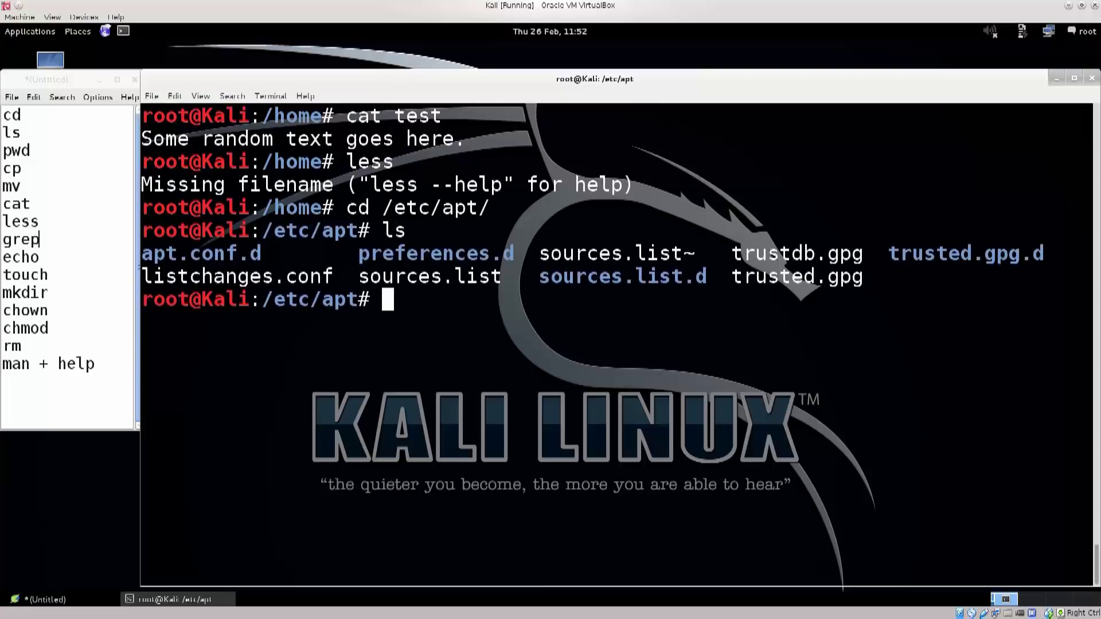
pyautogui.moveTo(202, 253); pyautogui.dragTo(382, 298)
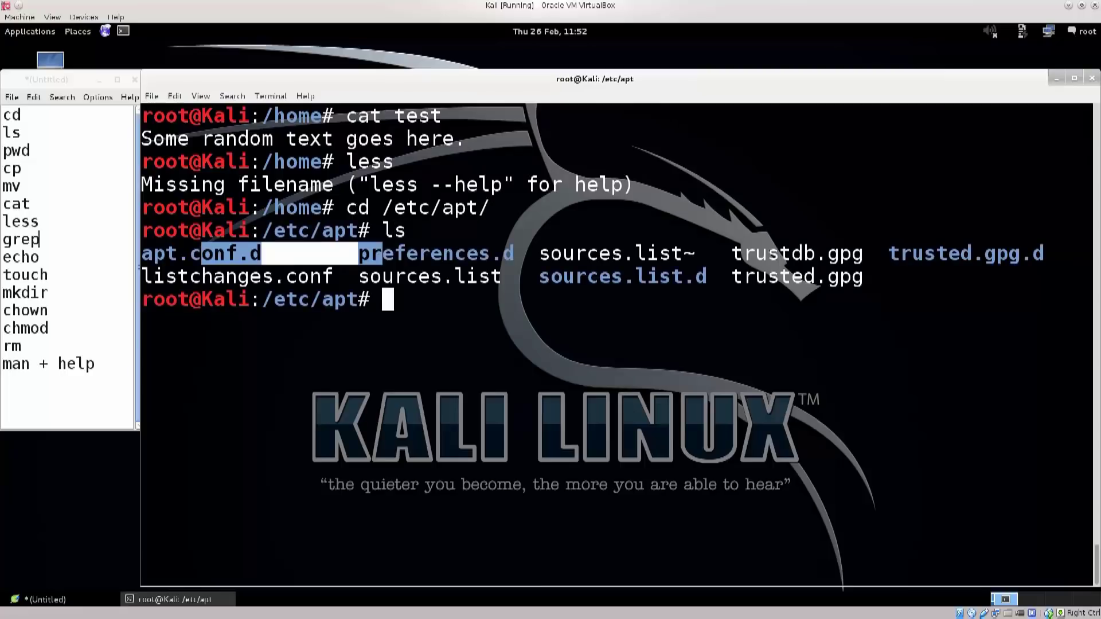
pyautogui.click(382, 298)
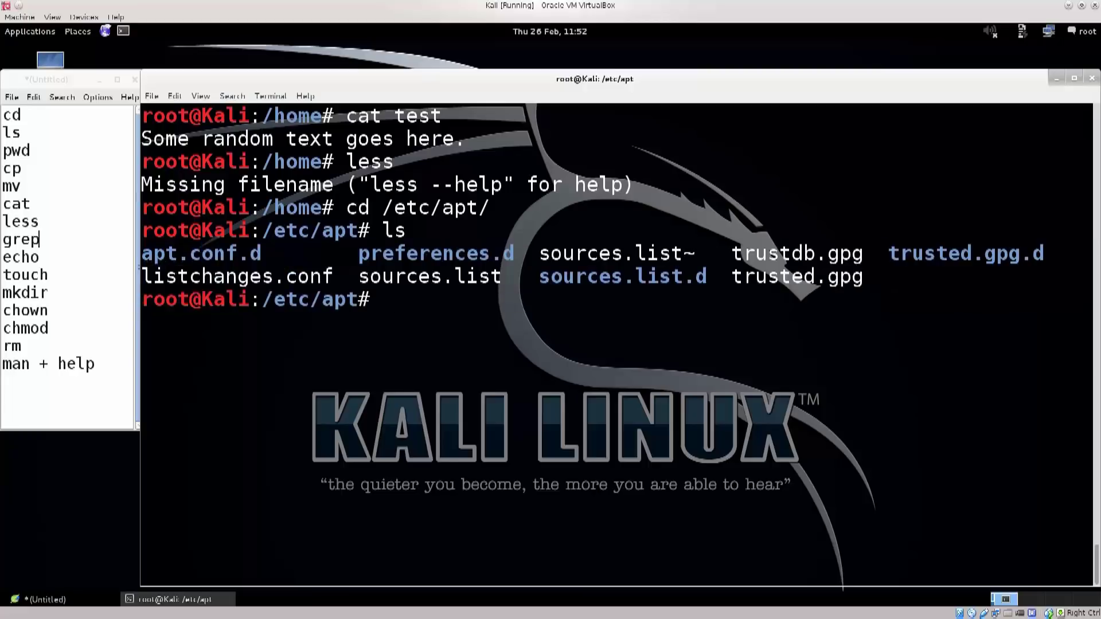
pyautogui.moveTo(359, 276); pyautogui.dragTo(502, 277)
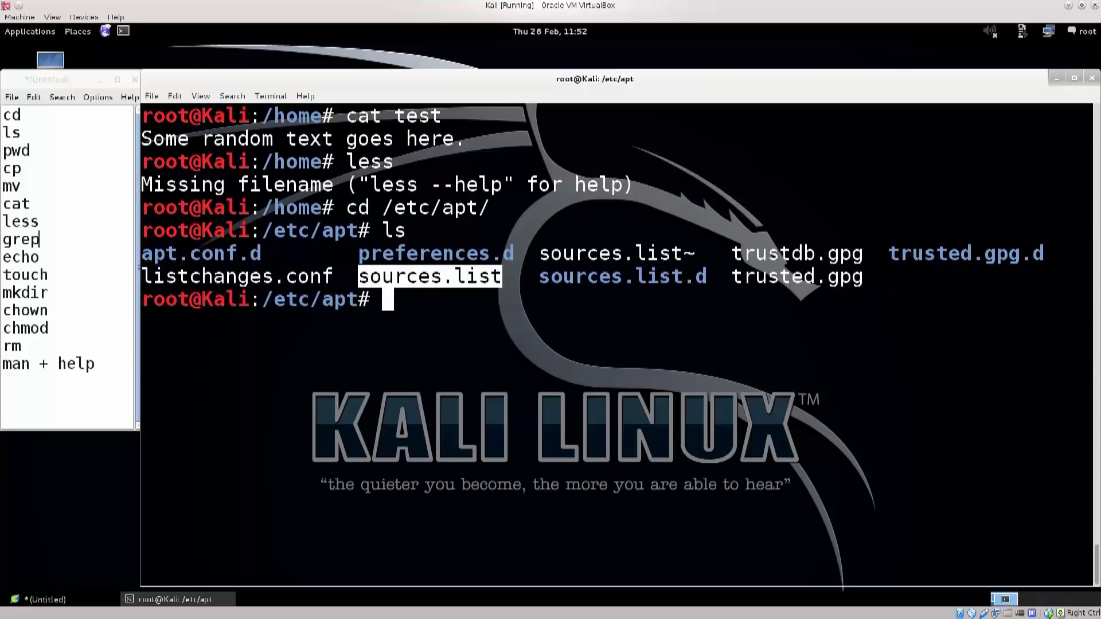
pyautogui.write('c')
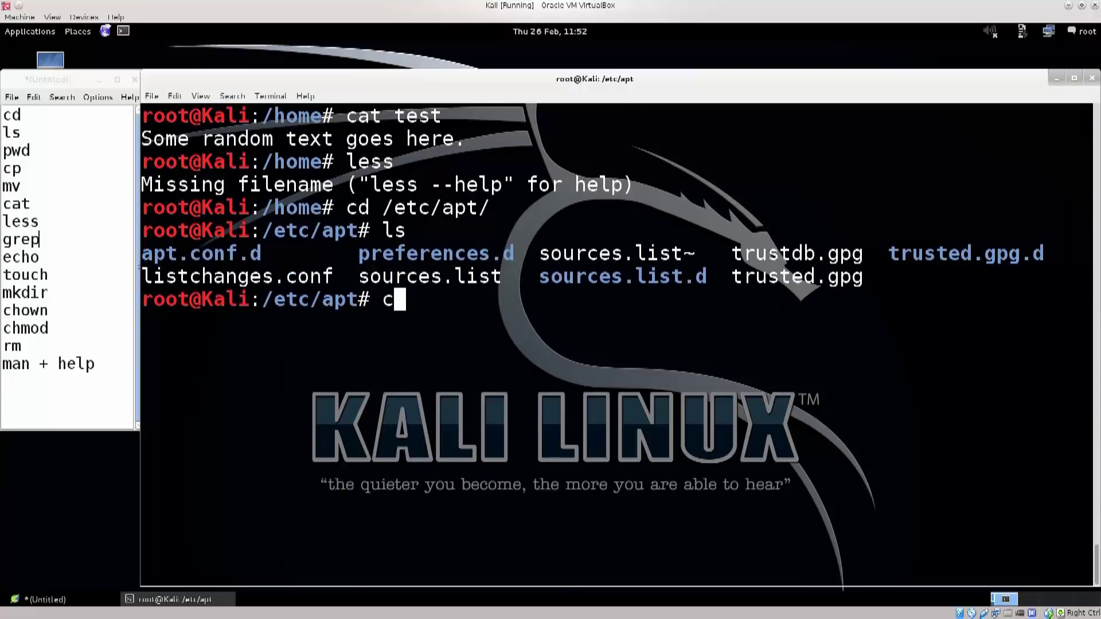
pyautogui.write('at o')
# Step: Print sources.list with cat using Tab completion, and highlight its repository lines
pyautogui.press('BackSpace')
pyautogui.write('s')
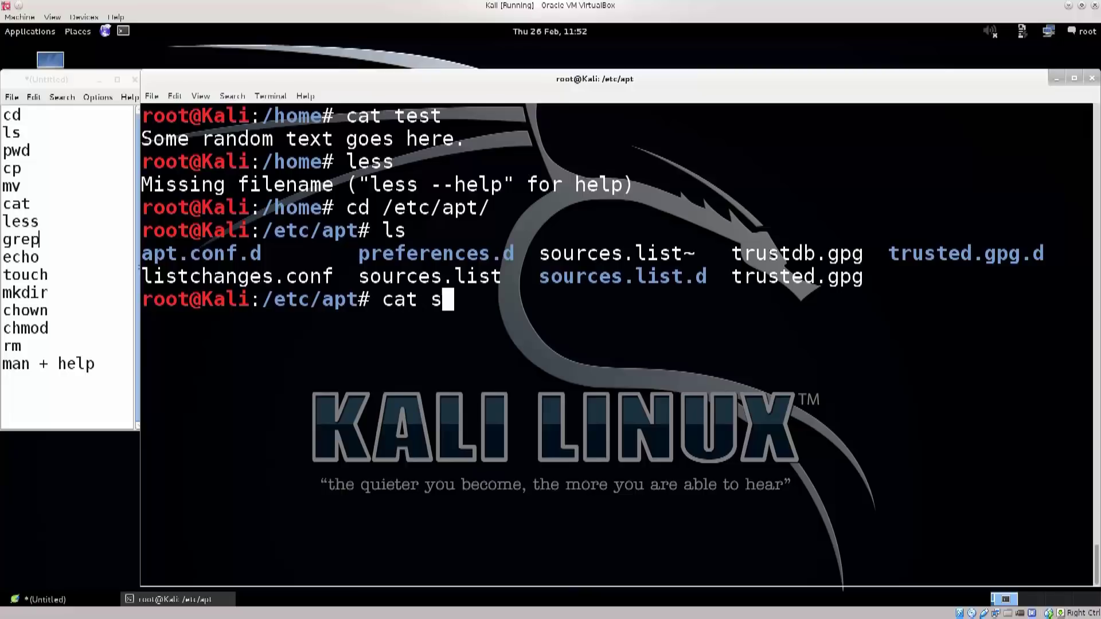
pyautogui.press('Tab')
pyautogui.press('Return')
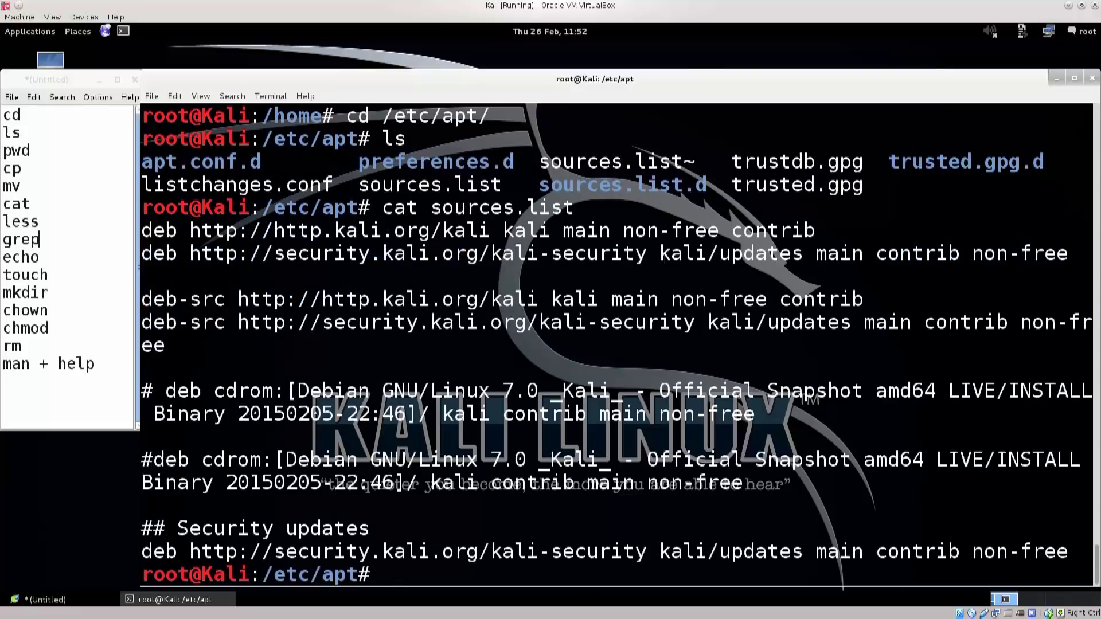
pyautogui.moveTo(143, 230)
pyautogui.mouseDown()
pyautogui.moveTo(517, 437)
pyautogui.moveTo(1067, 555)
pyautogui.mouseUp()
pyautogui.click(1067, 556)
pyautogui.write('clea')
# Step: Clear the screen and view sources.list in less, highlighting its repository lines
pyautogui.press('BackSpace')
pyautogui.press('BackSpace')
pyautogui.press('BackSpace')
pyautogui.press('BackSpace')
pyautogui.write('clear')
pyautogui.press('Return')
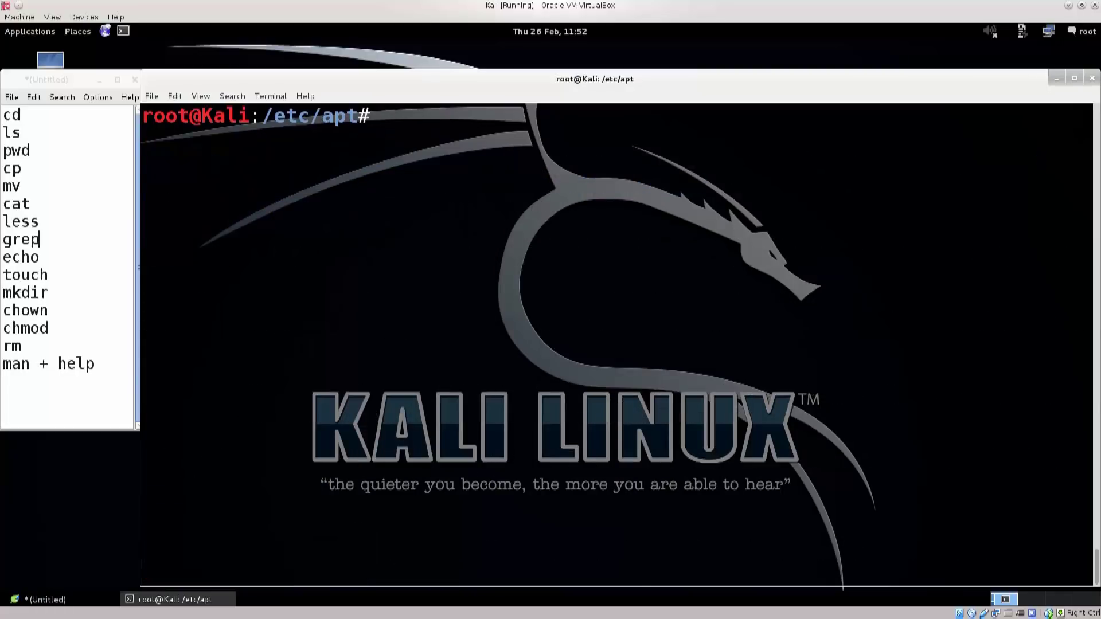
pyautogui.write('less ')
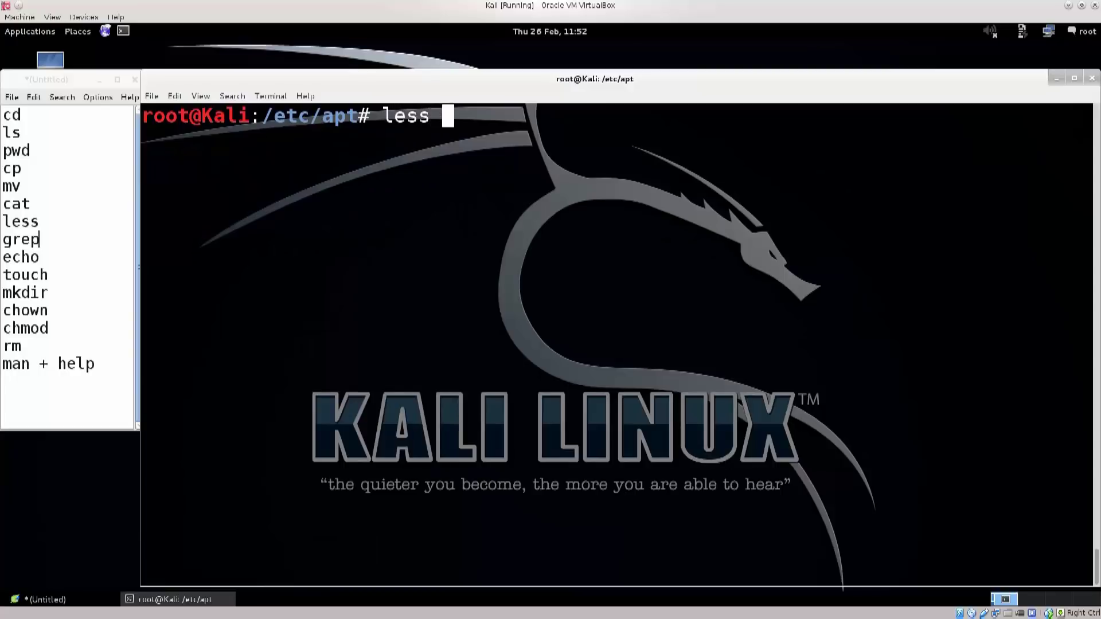
pyautogui.write('so')
pyautogui.press('Tab')
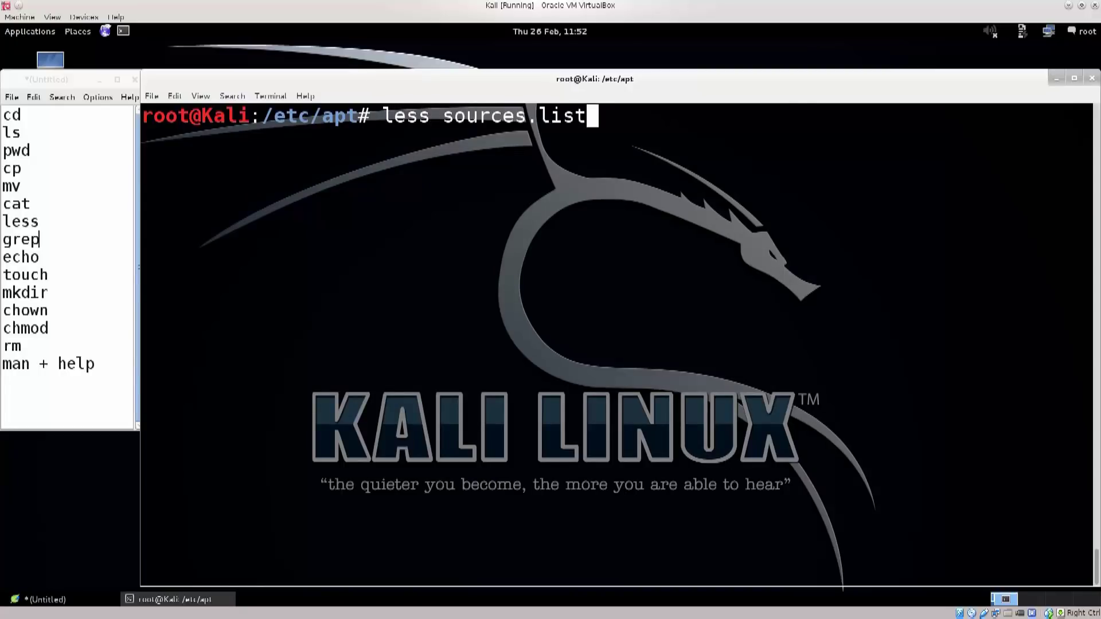
pyautogui.press('Return')
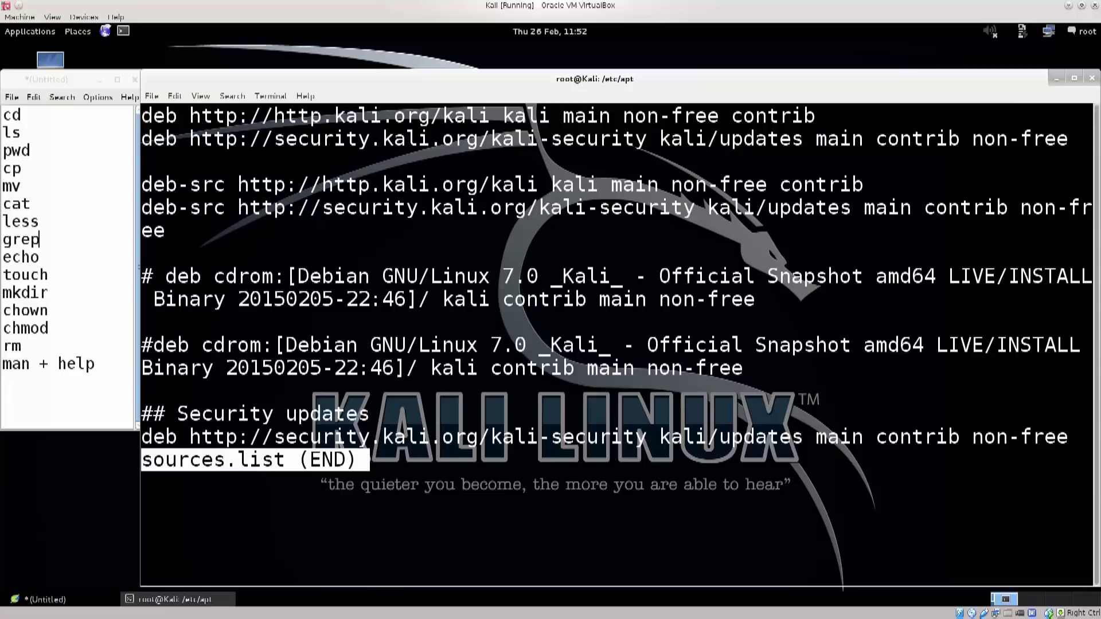
pyautogui.moveTo(141, 116)
pyautogui.mouseDown()
pyautogui.moveTo(860, 162)
pyautogui.moveTo(861, 299)
pyautogui.moveTo(743, 369)
pyautogui.moveTo(370, 414)
pyautogui.moveTo(1068, 437)
pyautogui.moveTo(356, 460)
pyautogui.mouseUp()
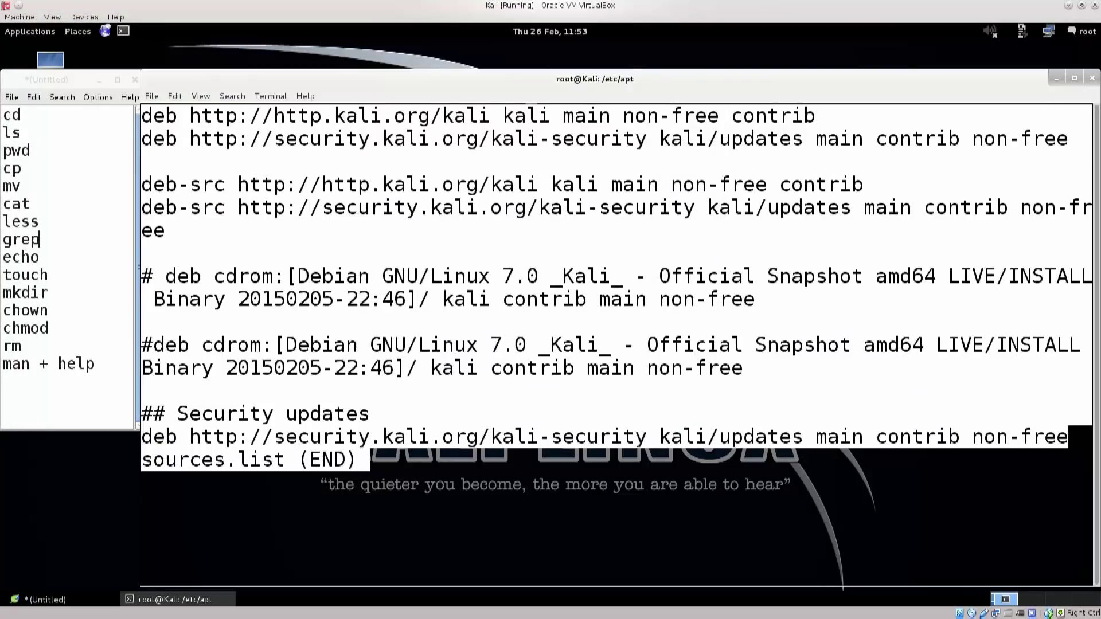
pyautogui.click(465, 209)
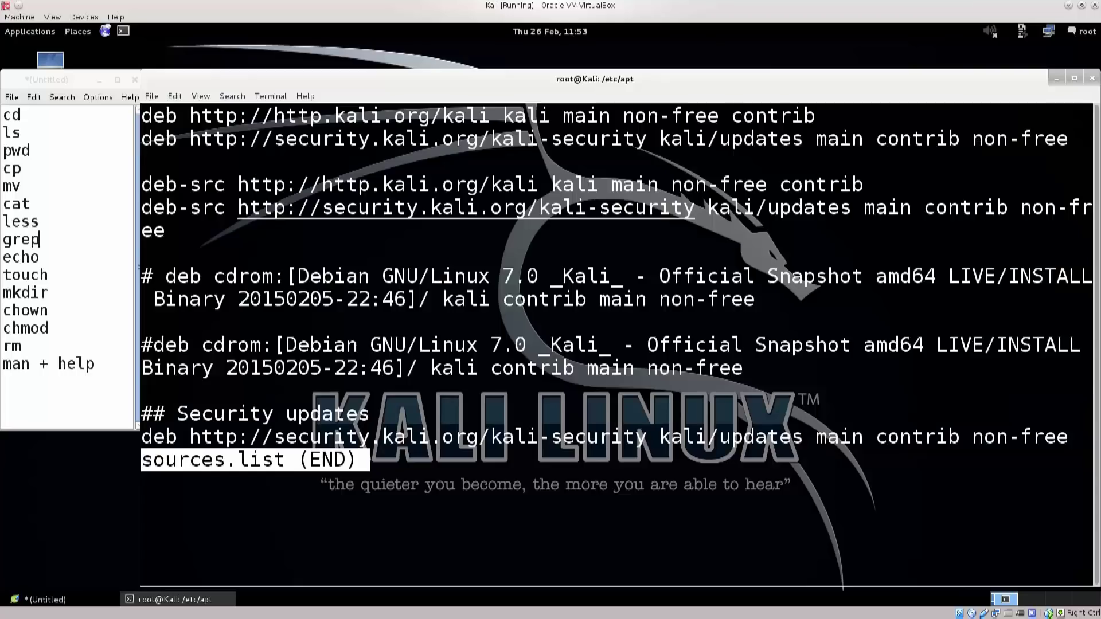
# Step: Quit the pager and highlight the earlier less command
pyautogui.press('q')
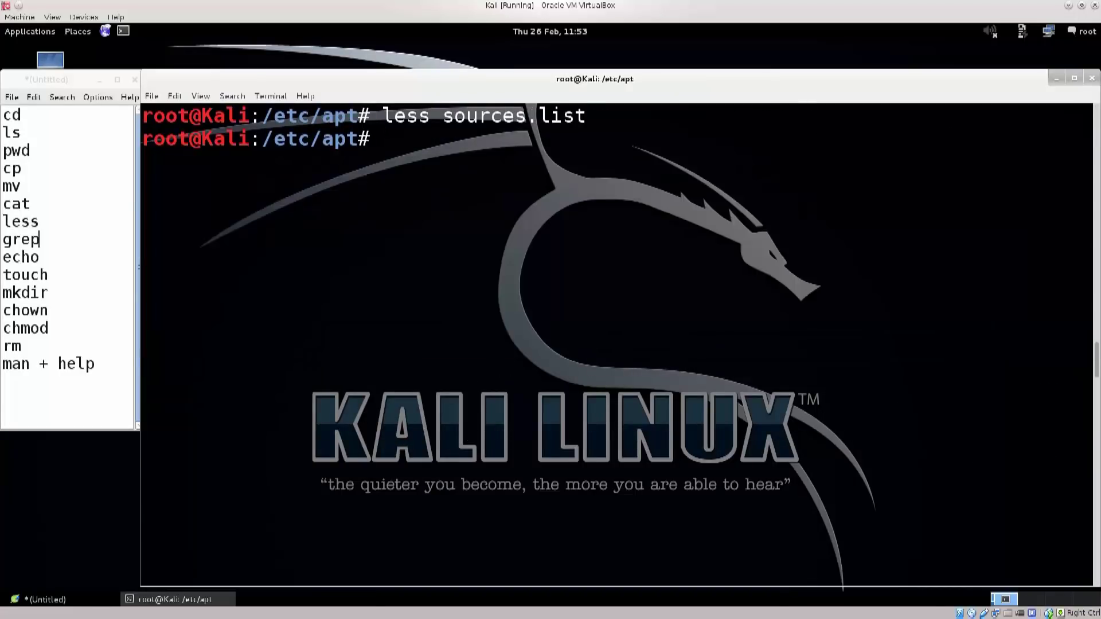
pyautogui.moveTo(382, 116); pyautogui.dragTo(490, 115)
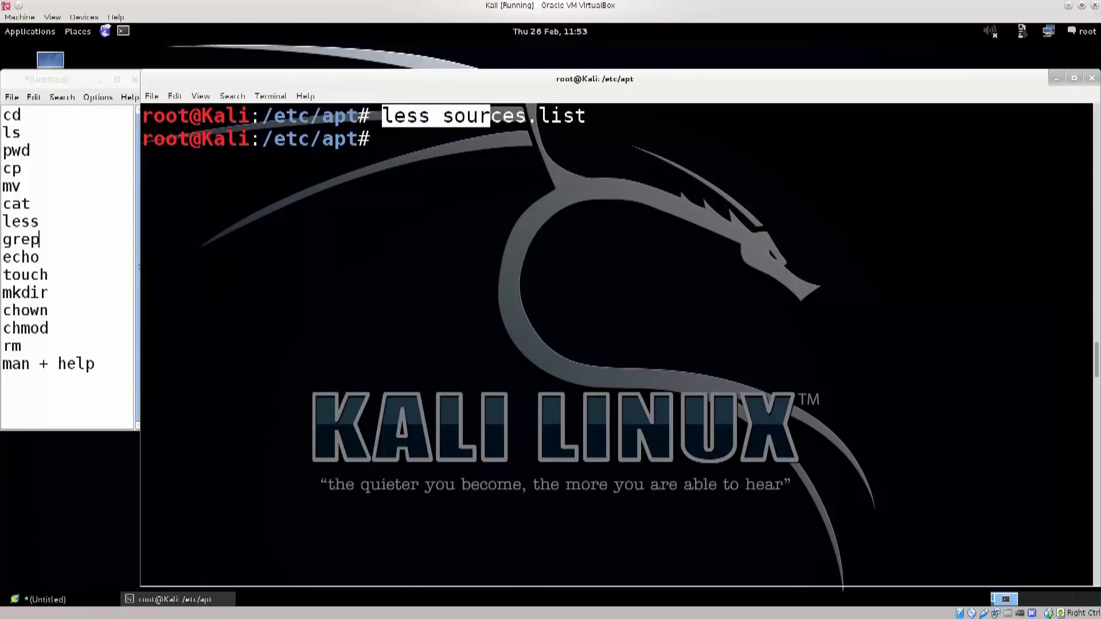
pyautogui.moveTo(382, 115); pyautogui.dragTo(421, 116)
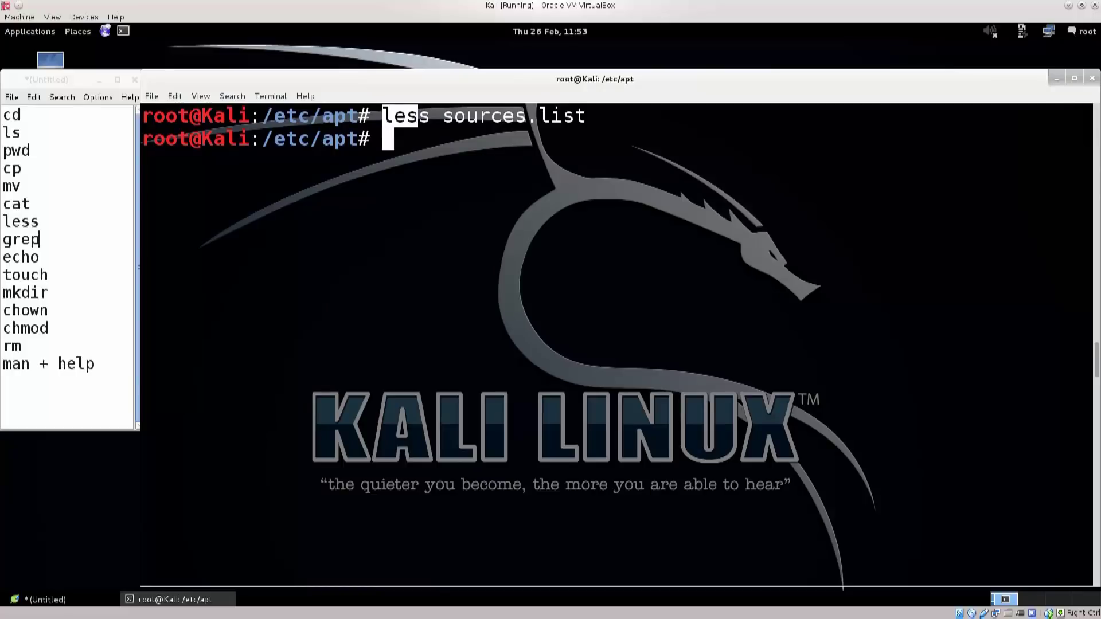
pyautogui.click(419, 115)
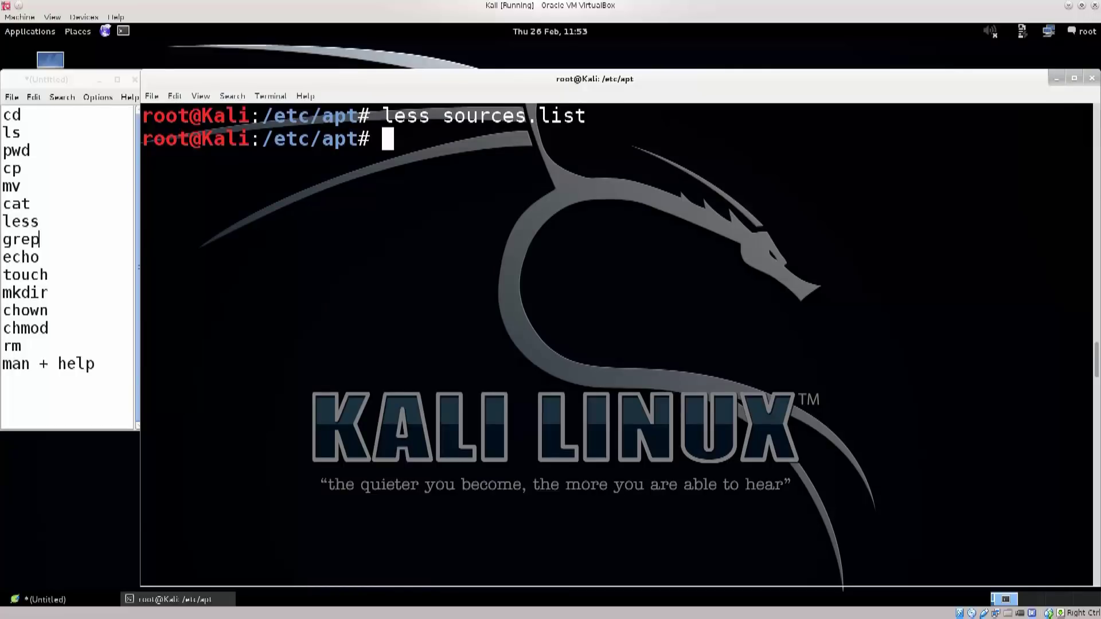
pyautogui.write('cat ')
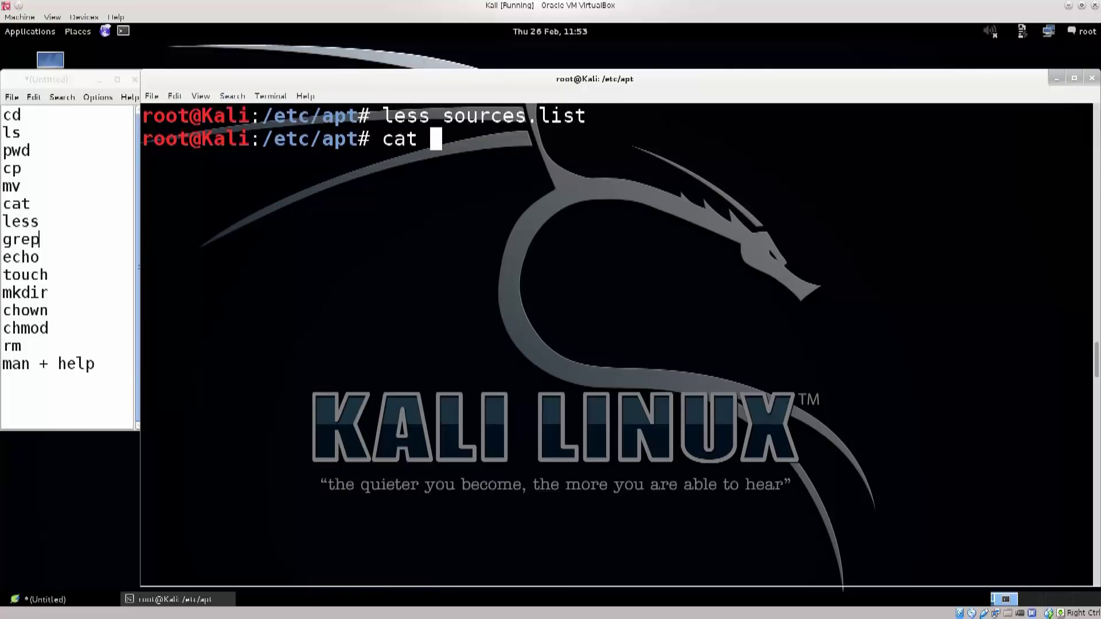
pyautogui.write('s')
# Step: Build the command cat sources.list | grep src, highlighting its parts
pyautogui.press('Tab')
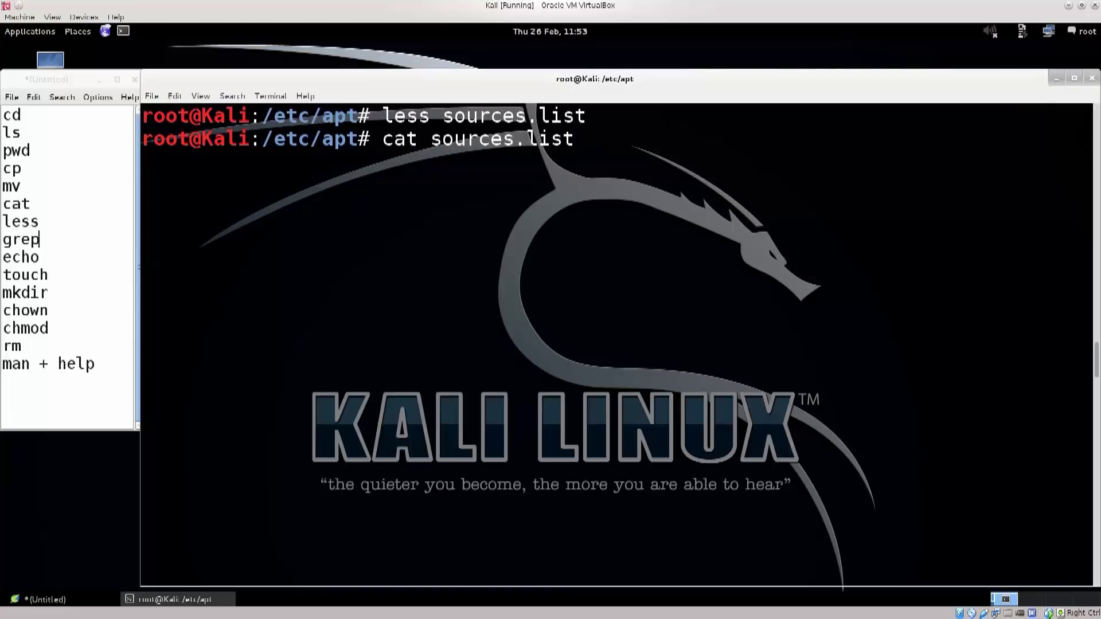
pyautogui.moveTo(40, 239); pyautogui.dragTo(2, 240)
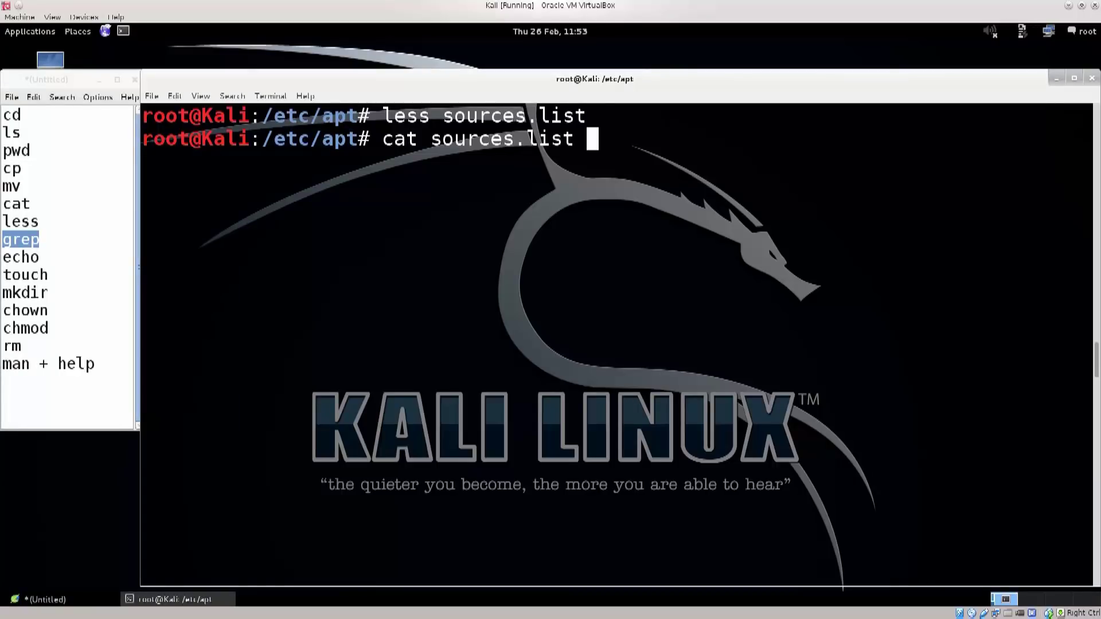
pyautogui.write('|')
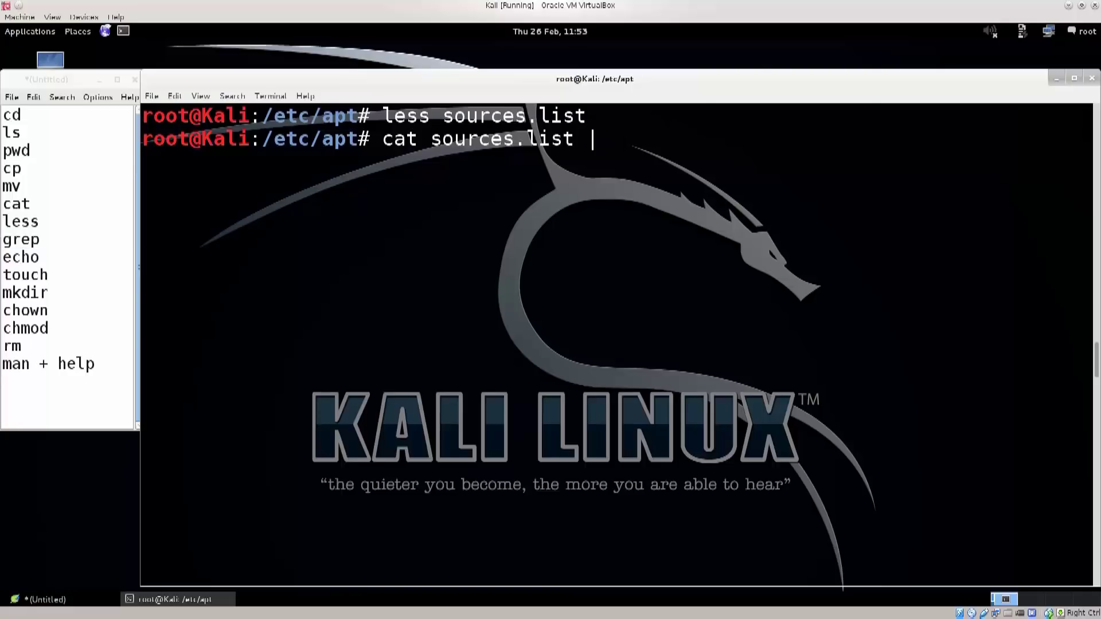
pyautogui.moveTo(382, 139); pyautogui.dragTo(1092, 139)
pyautogui.click(622, 138)
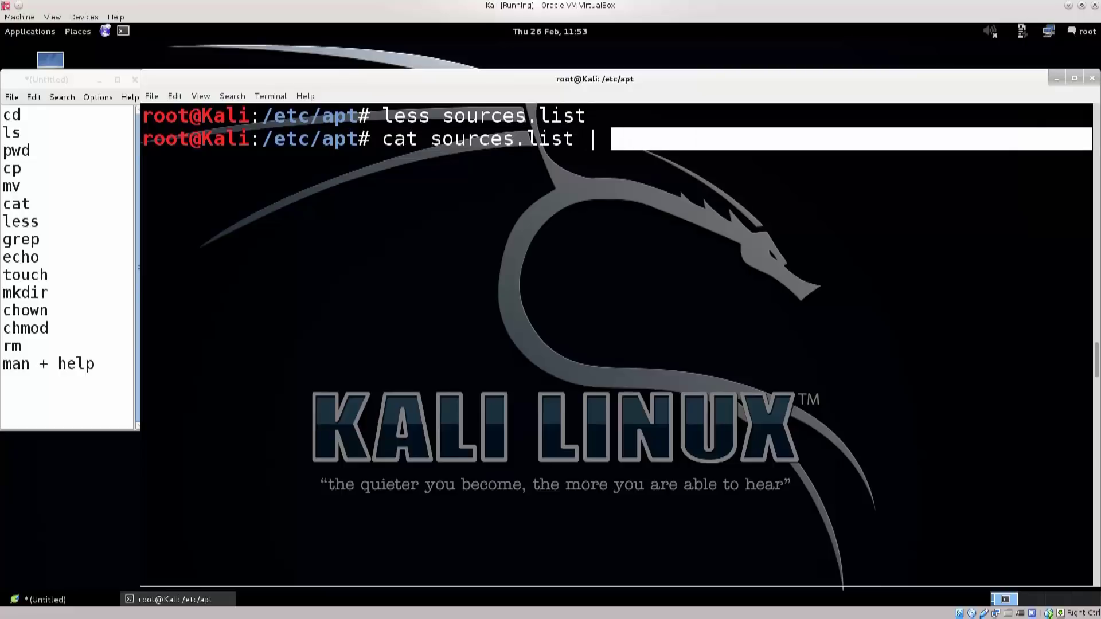
pyautogui.click(592, 138)
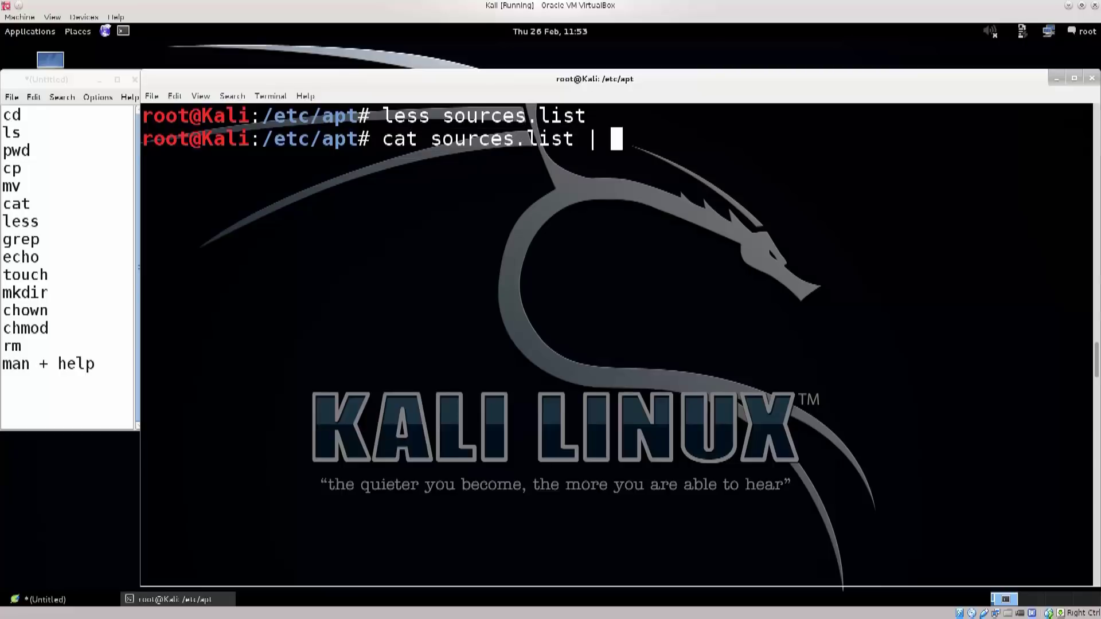
pyautogui.write('gre')
pyautogui.write('p ')
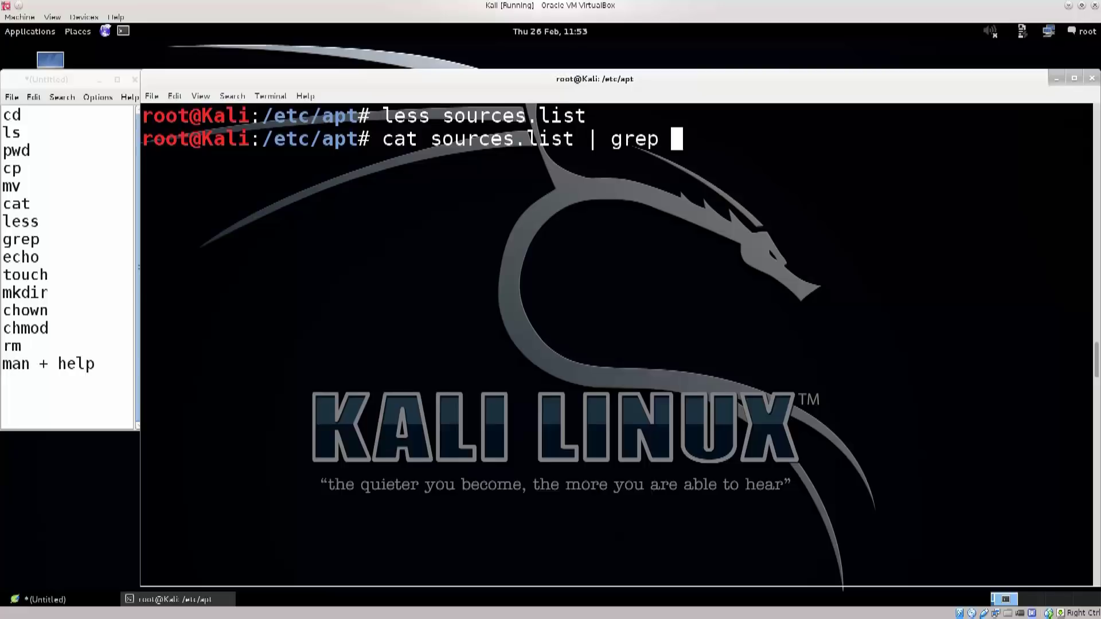
pyautogui.write('src')
# Step: Run the grep src filter and highlight grep, src and the matching lines
pyautogui.press('Return')
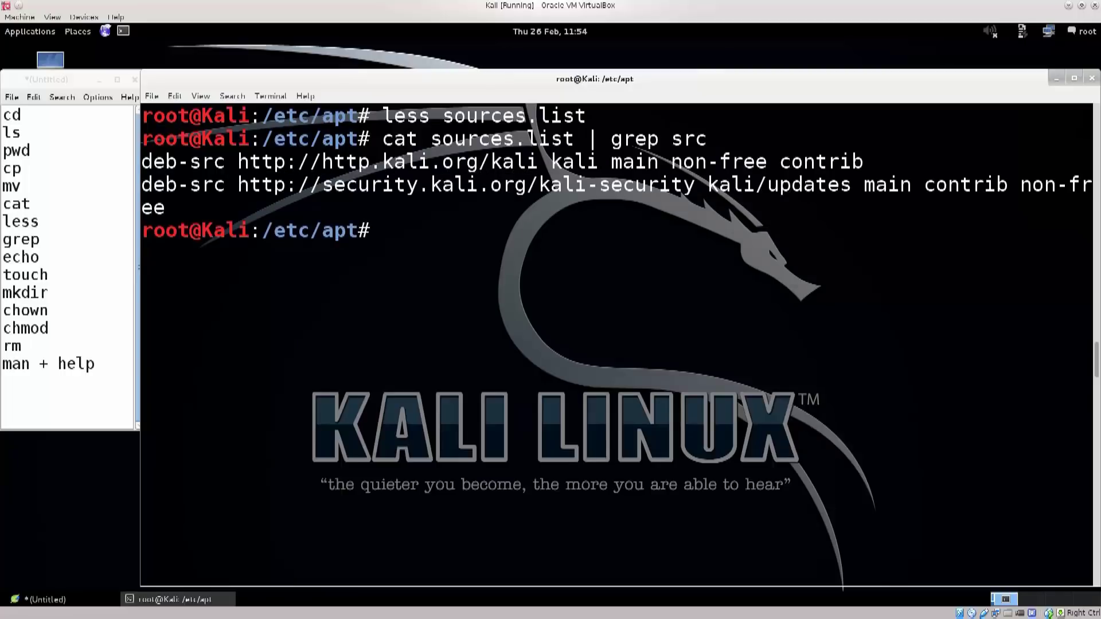
pyautogui.moveTo(611, 140); pyautogui.dragTo(708, 140)
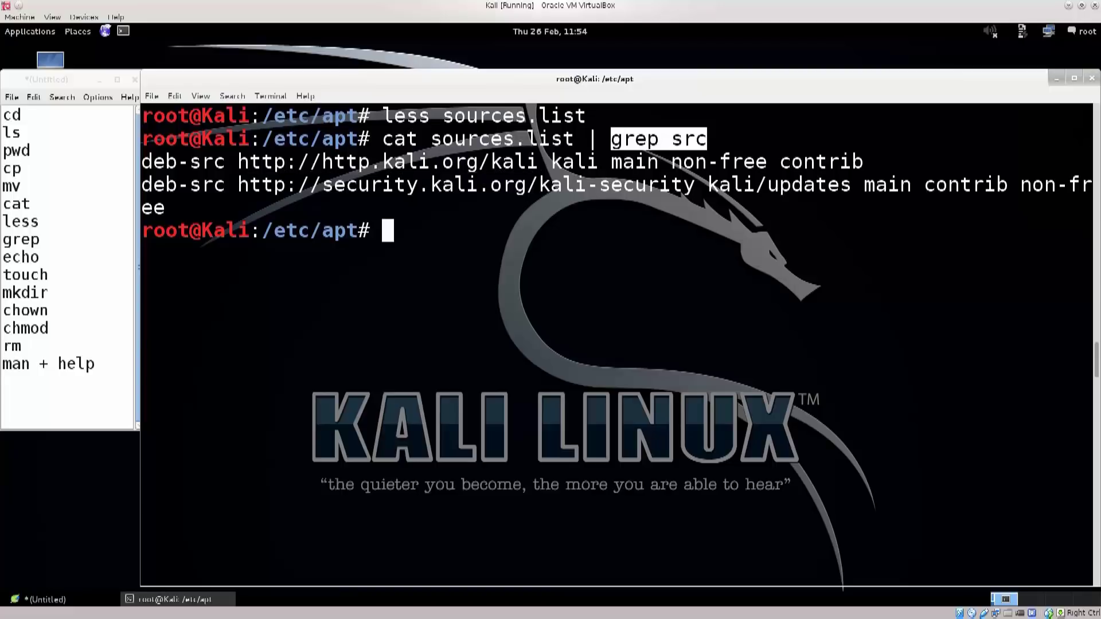
pyautogui.moveTo(190, 162)
pyautogui.mouseDown()
pyautogui.moveTo(226, 162)
pyautogui.moveTo(214, 185)
pyautogui.mouseUp()
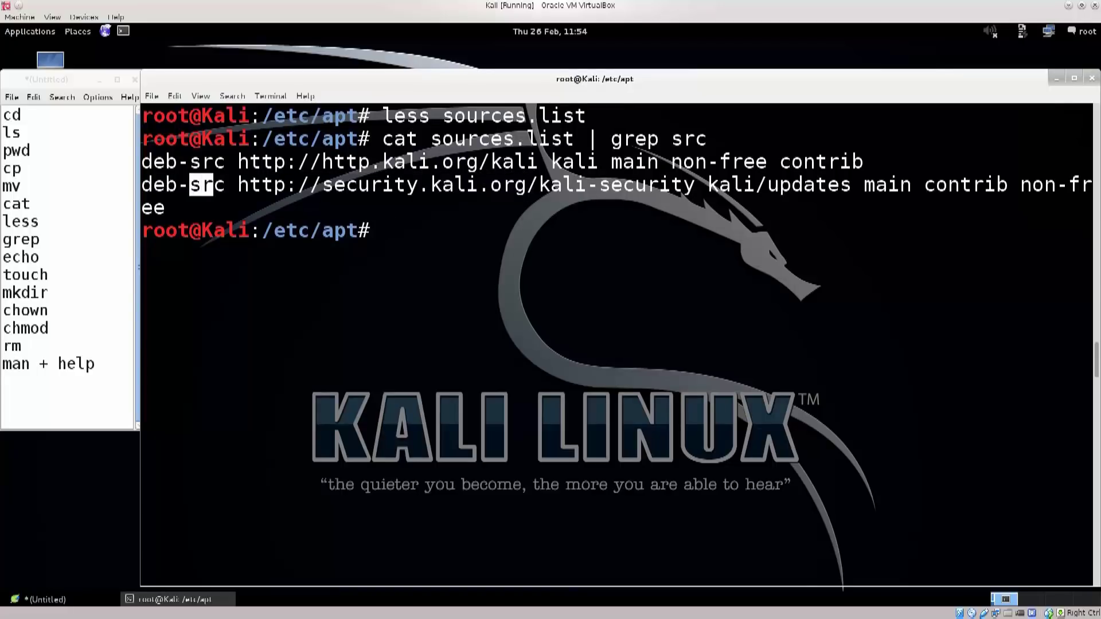
pyautogui.doubleClick(642, 139)
pyautogui.click(641, 139)
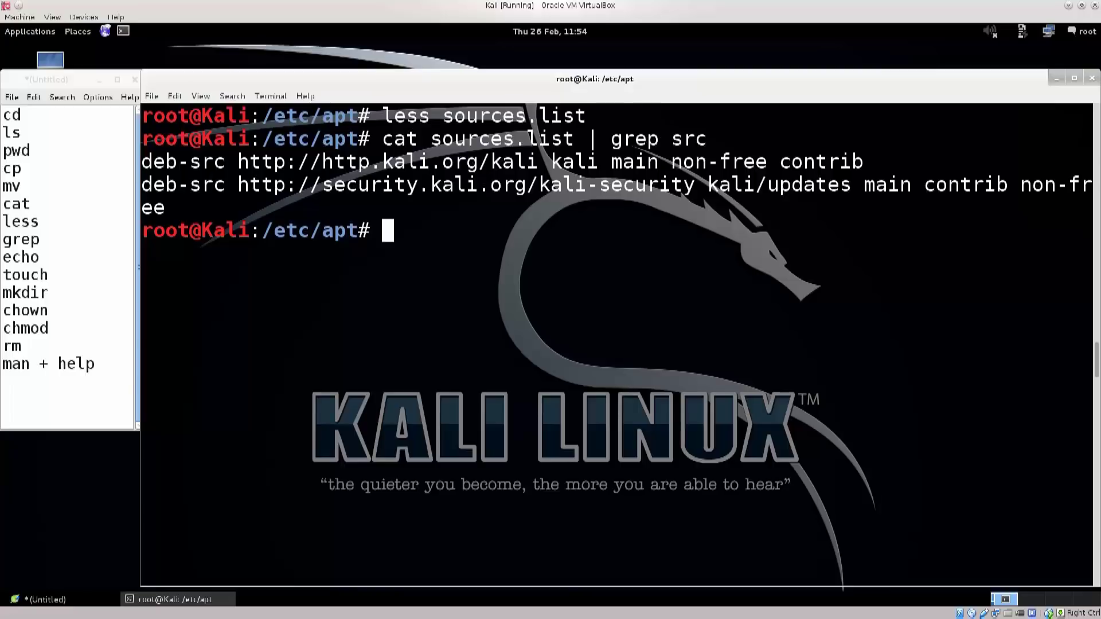
pyautogui.moveTo(671, 139); pyautogui.dragTo(708, 139)
# Step: Recall the grep command and run a mistyped '- i' case-insensitive attempt
pyautogui.press('Up')
pyautogui.press('Left')
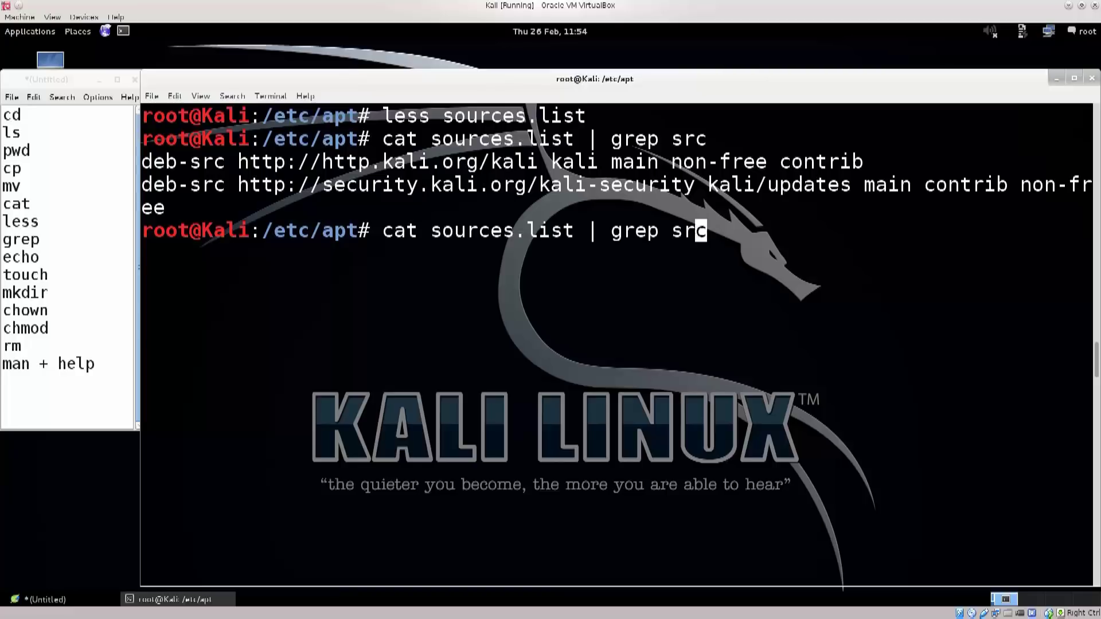
pyautogui.press('Left')
pyautogui.write('- i')
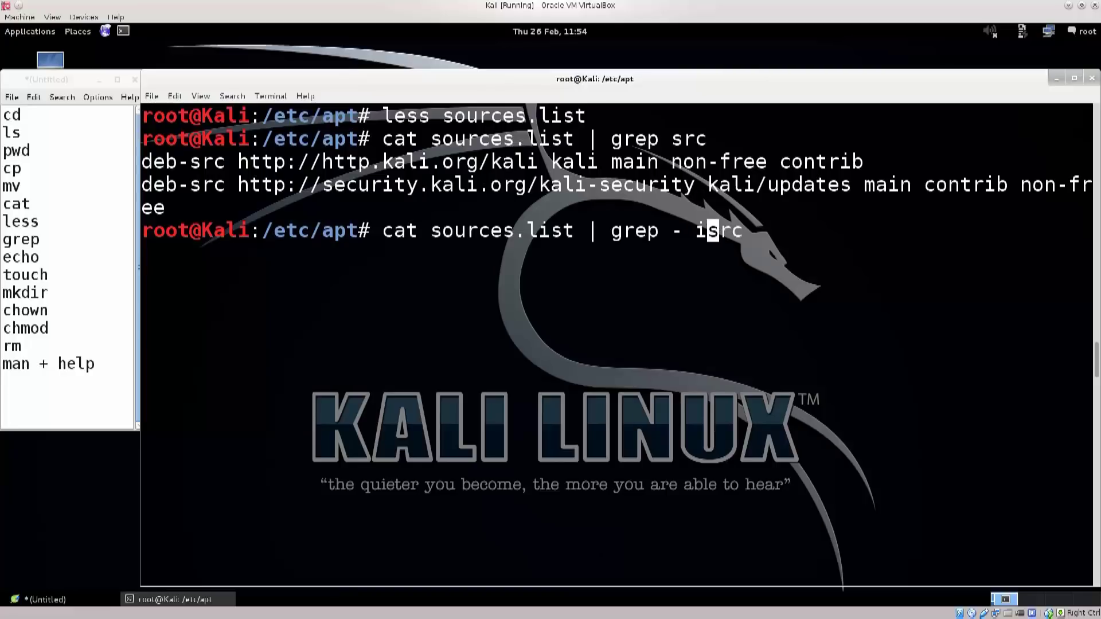
pyautogui.press('Return')
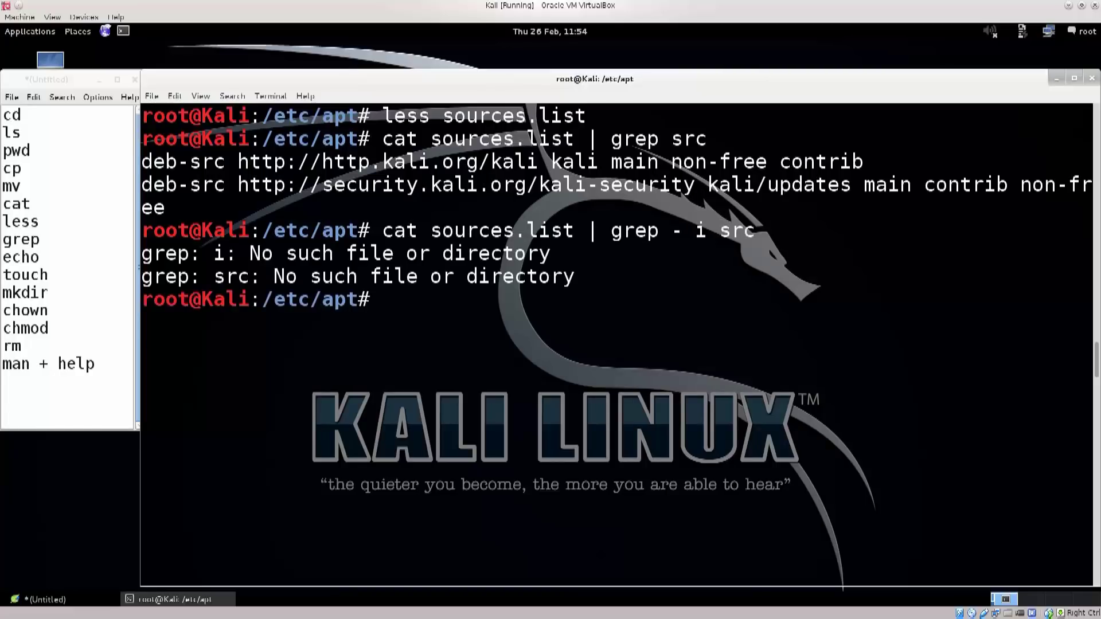
# Step: Fix the option to run grep -i src and highlight the deb-src results
pyautogui.press('Up')
pyautogui.press('Left')
pyautogui.press('Left')
pyautogui.press('Left')
pyautogui.press('Left')
pyautogui.press('Left')
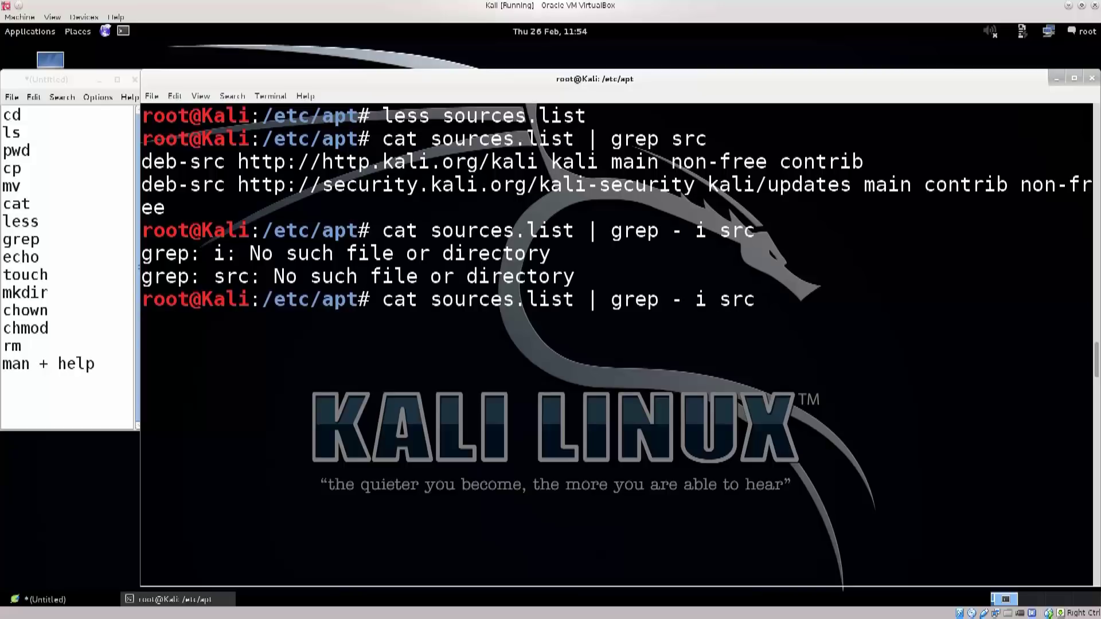
pyautogui.press('BackSpace')
pyautogui.press('Return')
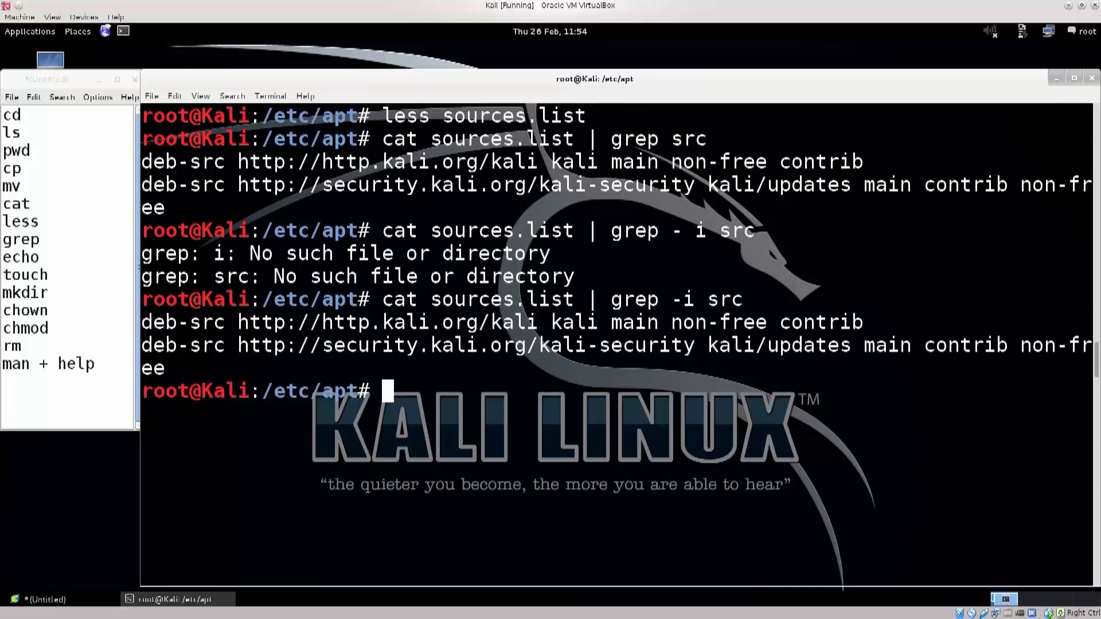
pyautogui.moveTo(171, 323); pyautogui.dragTo(274, 345)
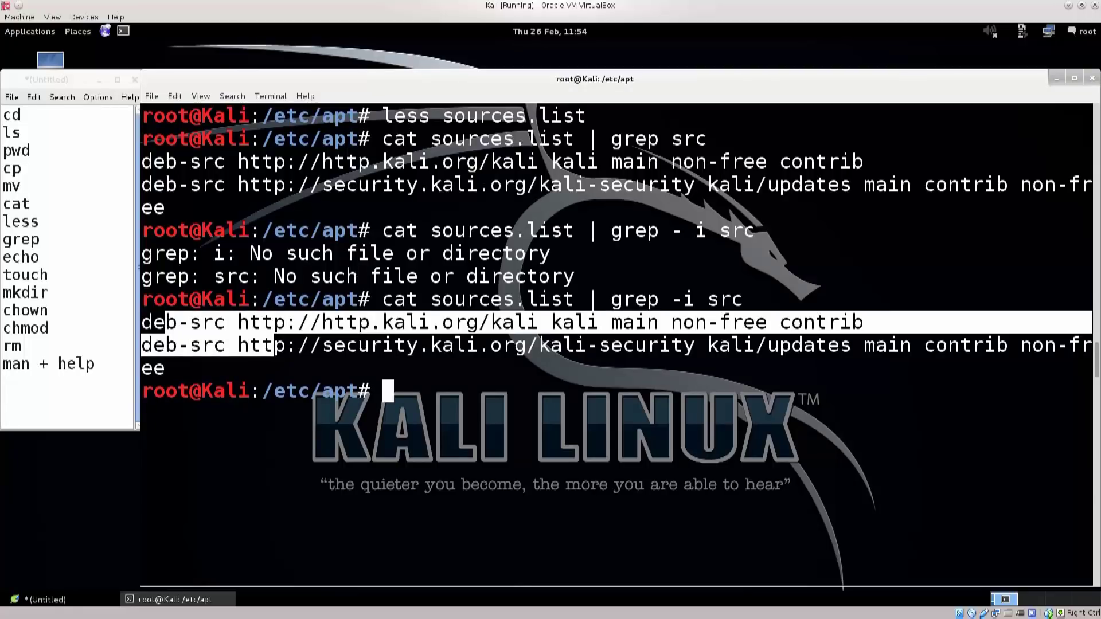
pyautogui.moveTo(383, 300); pyautogui.dragTo(1091, 299)
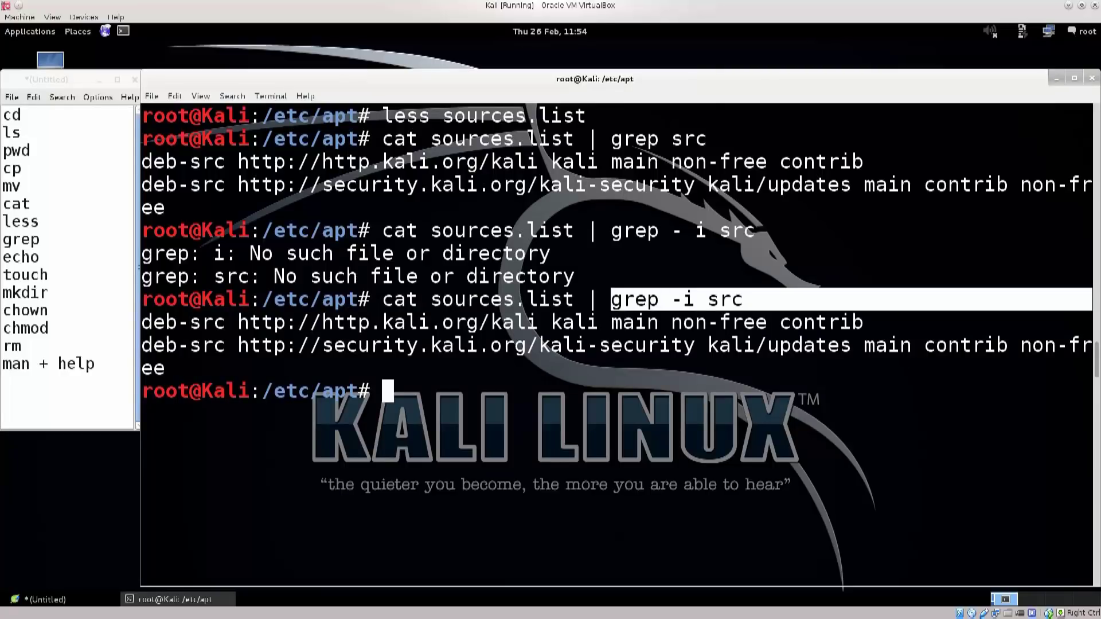
pyautogui.click(464, 345)
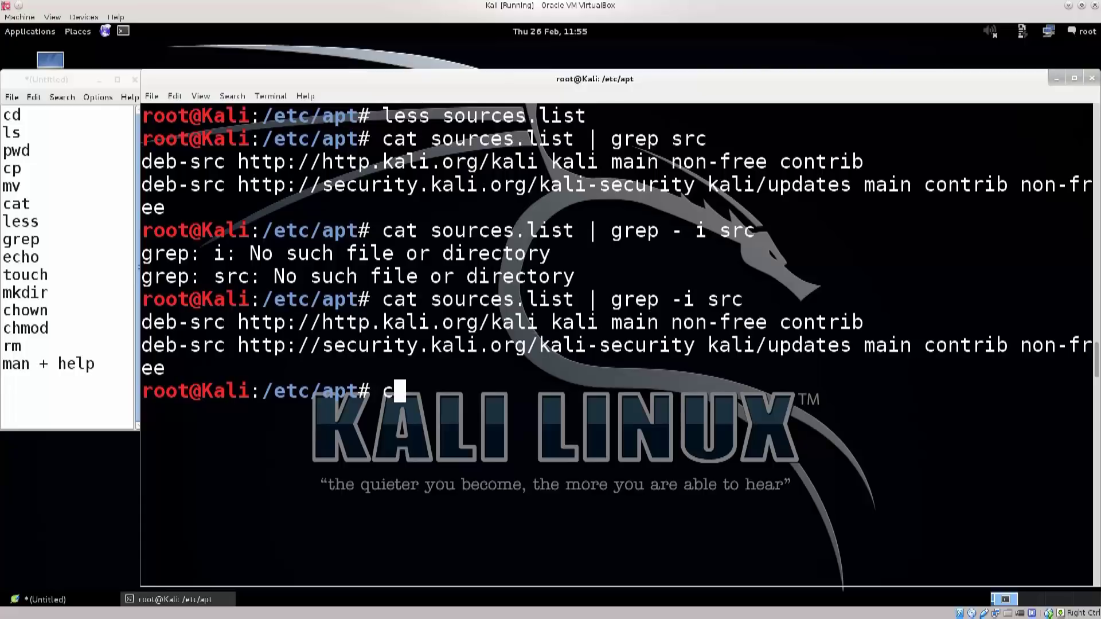
pyautogui.write('clear')
# Step: Clear the screen and run echo "I AM ALIVE", highlighting the command and printed line
pyautogui.press('Return')
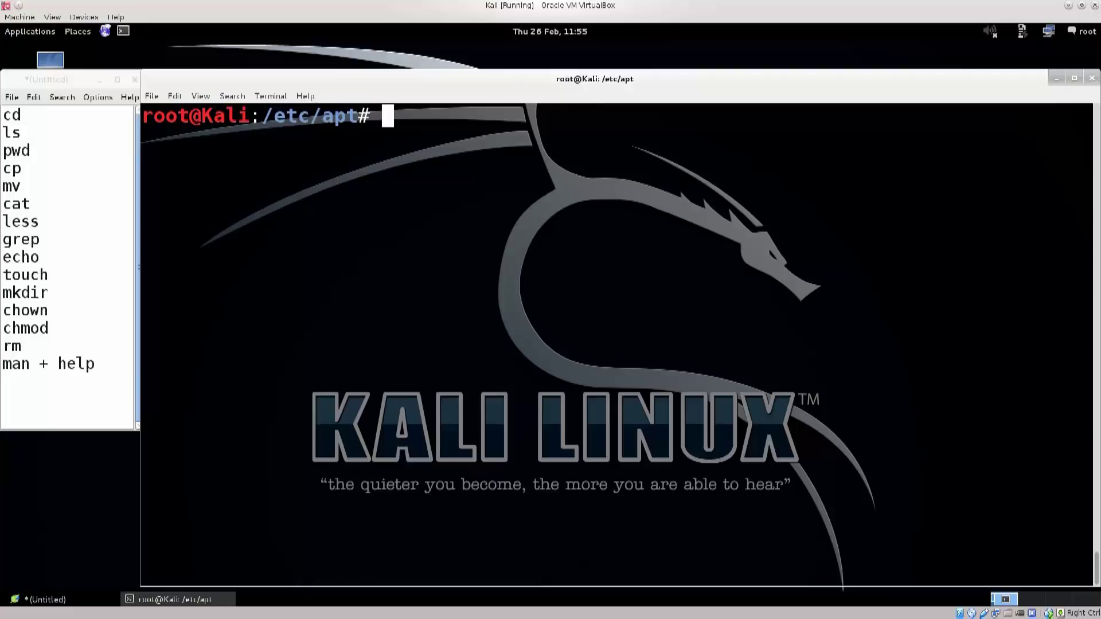
pyautogui.write('echo ')
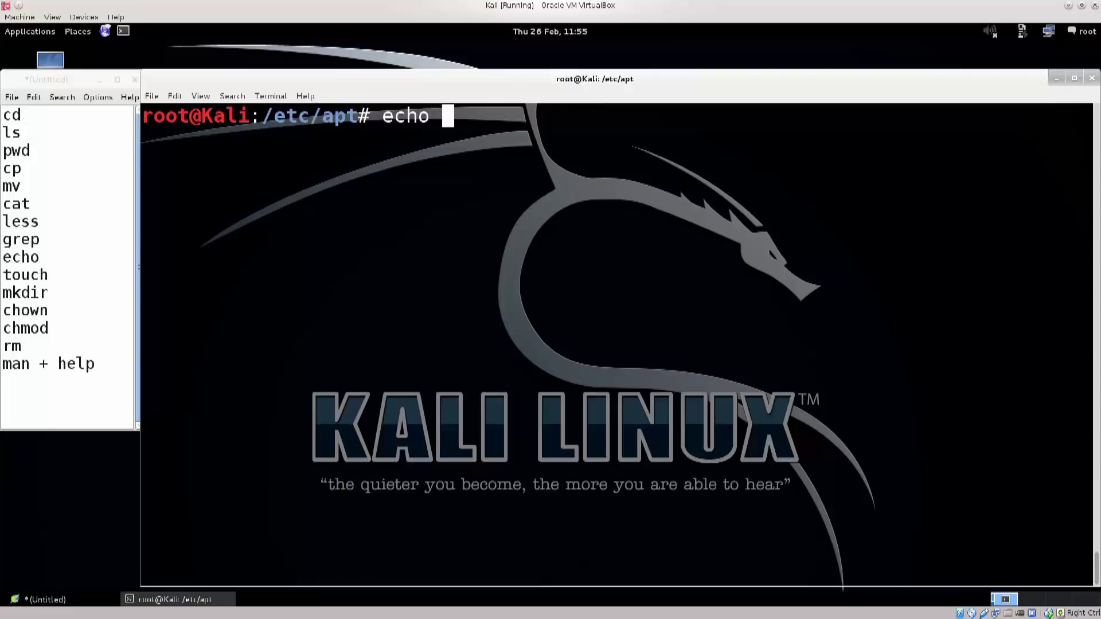
pyautogui.write('"')
pyautogui.write('I AM ALIV')
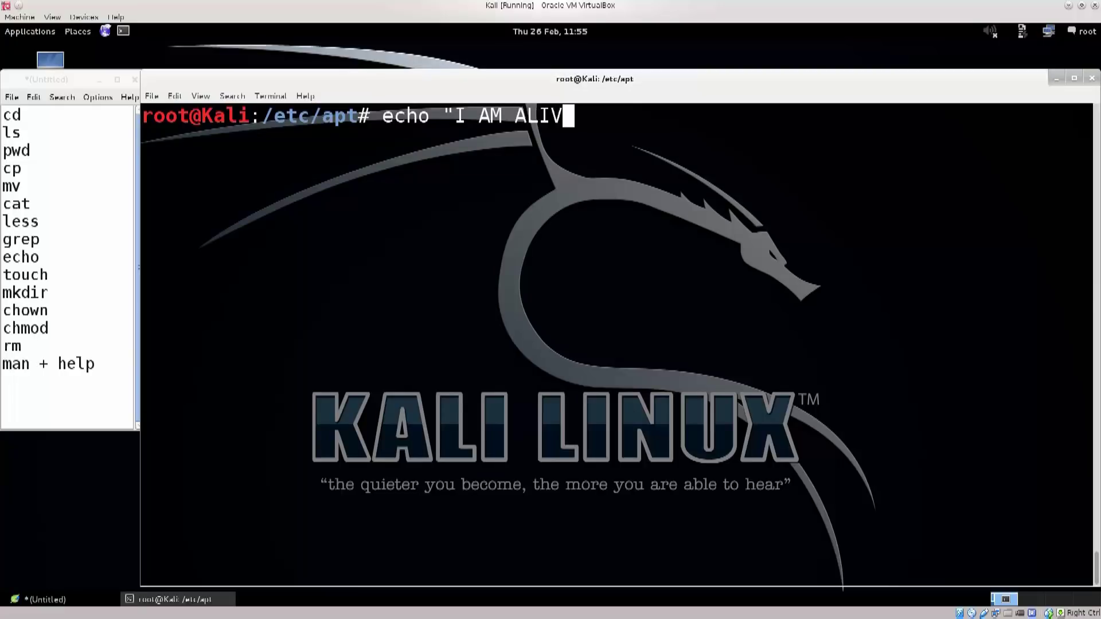
pyautogui.write('V')
pyautogui.press('BackSpace')
pyautogui.write('E"')
pyautogui.press('Return')
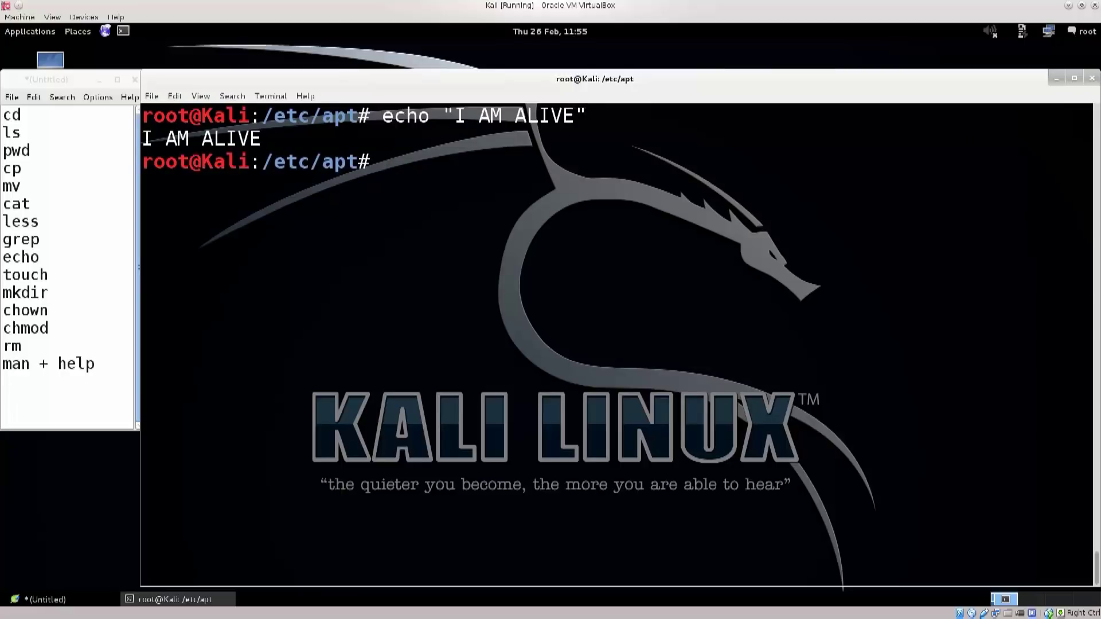
pyautogui.moveTo(382, 115); pyautogui.dragTo(550, 115)
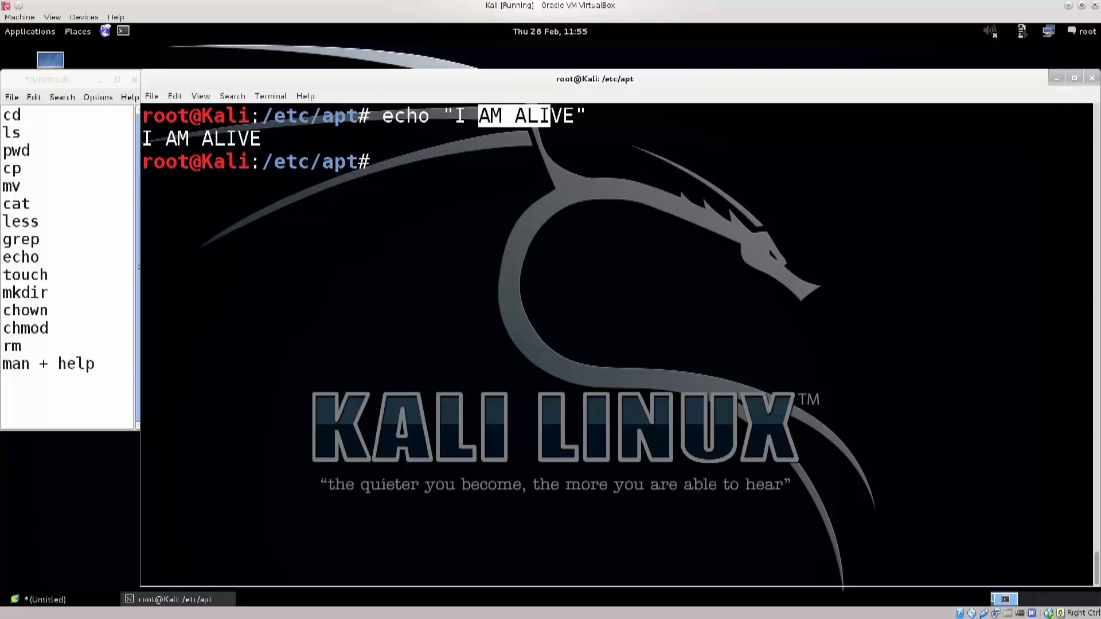
pyautogui.moveTo(382, 115); pyautogui.dragTo(575, 115)
pyautogui.tripleClick(163, 137)
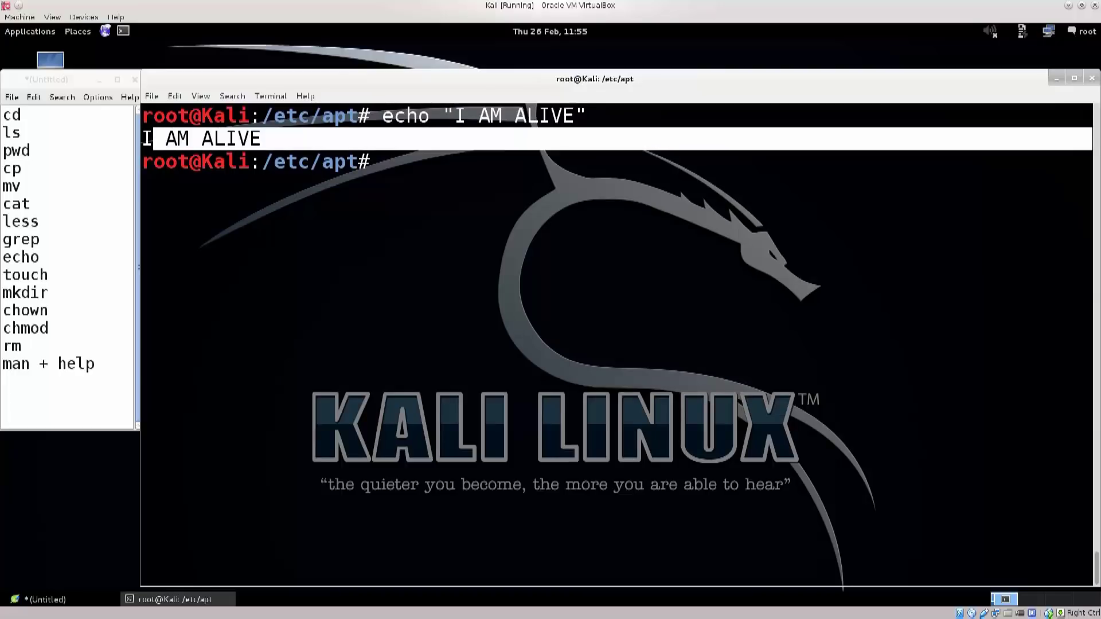
pyautogui.click(164, 137)
pyautogui.write('cd /h')
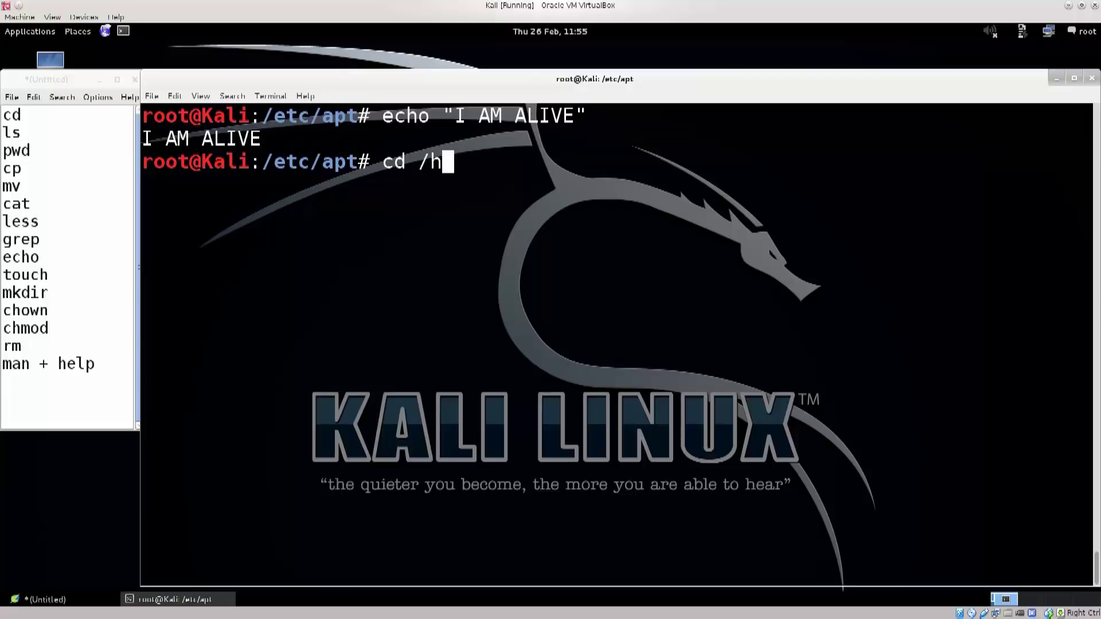
pyautogui.write('ome/')
# Step: Move to /home, list it, and redirect echo "I AM ALIVE" into test
pyautogui.press('Return')
pyautogui.write('ls')
pyautogui.press('Return')
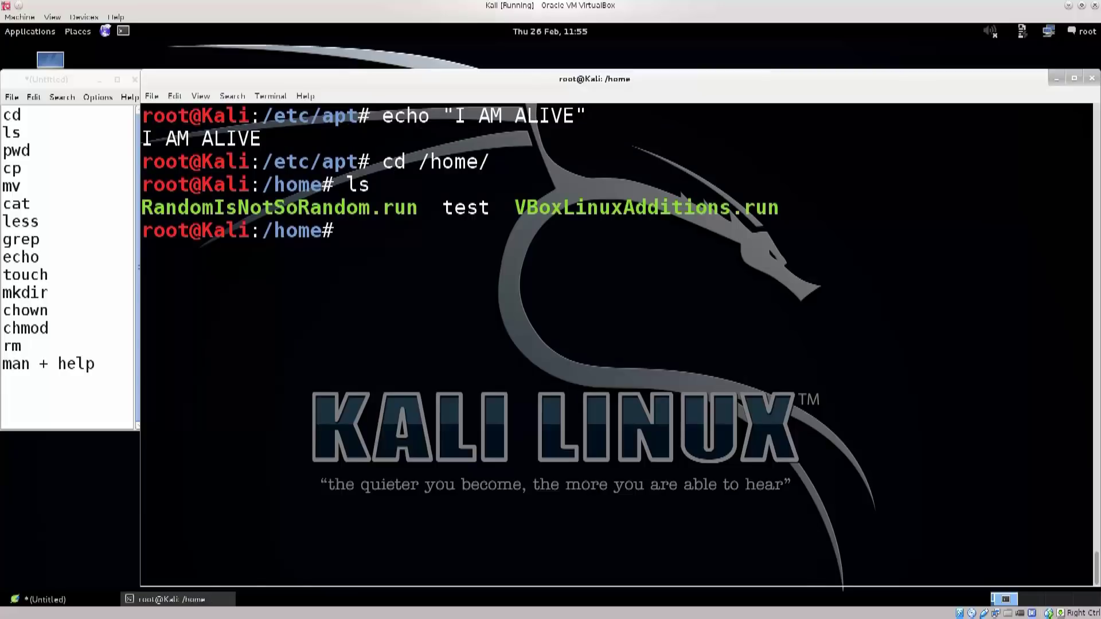
pyautogui.press('Up')
pyautogui.press('Up')
pyautogui.press('Up')
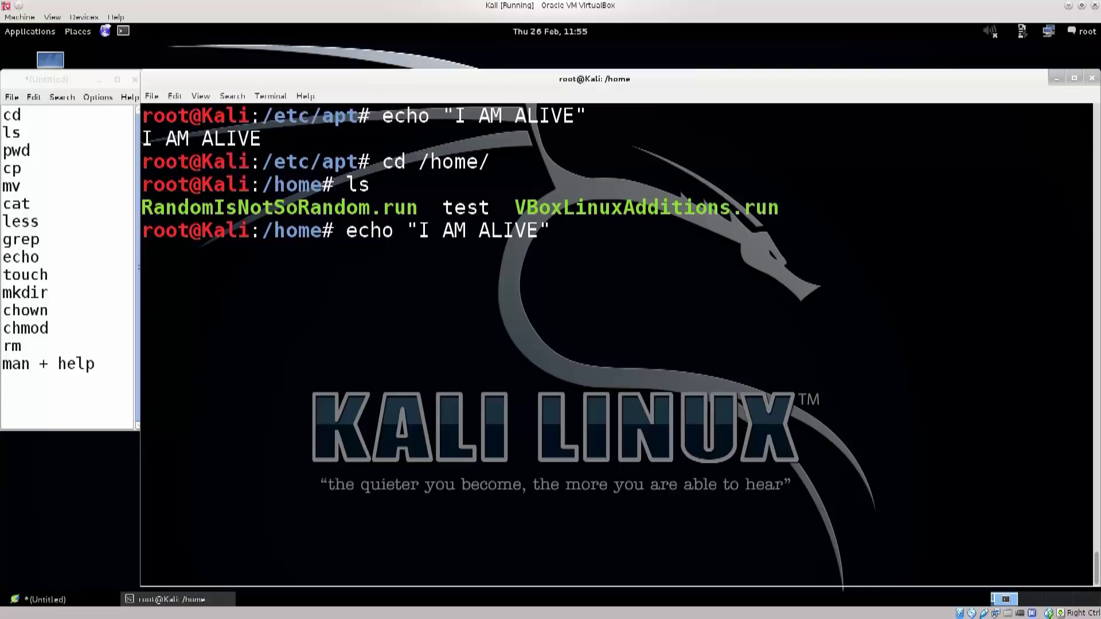
pyautogui.press('Up')
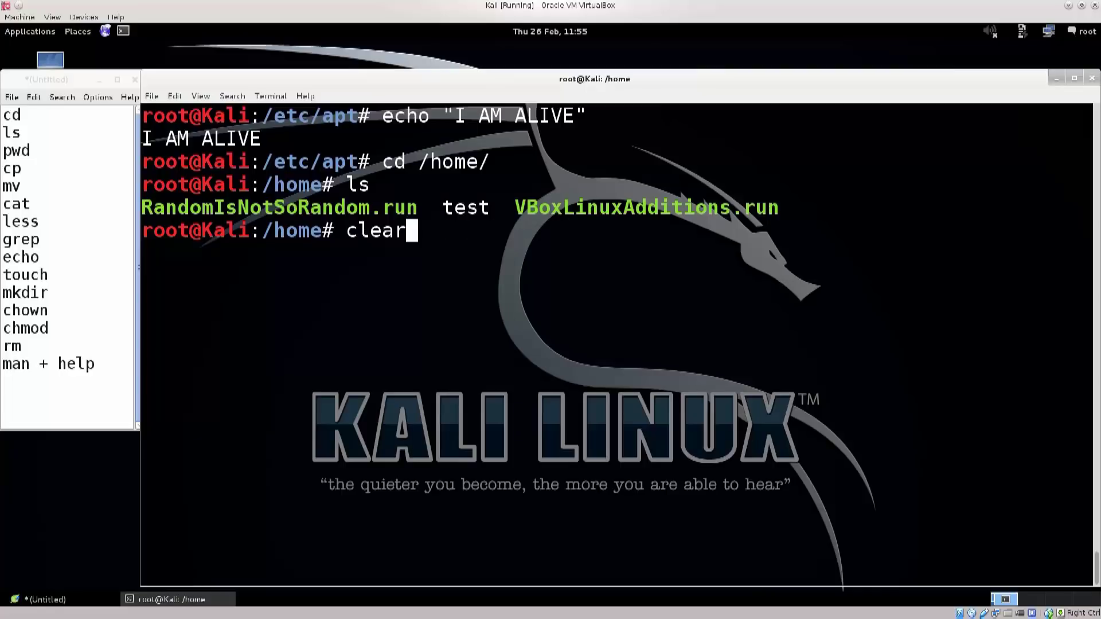
pyautogui.press('Down')
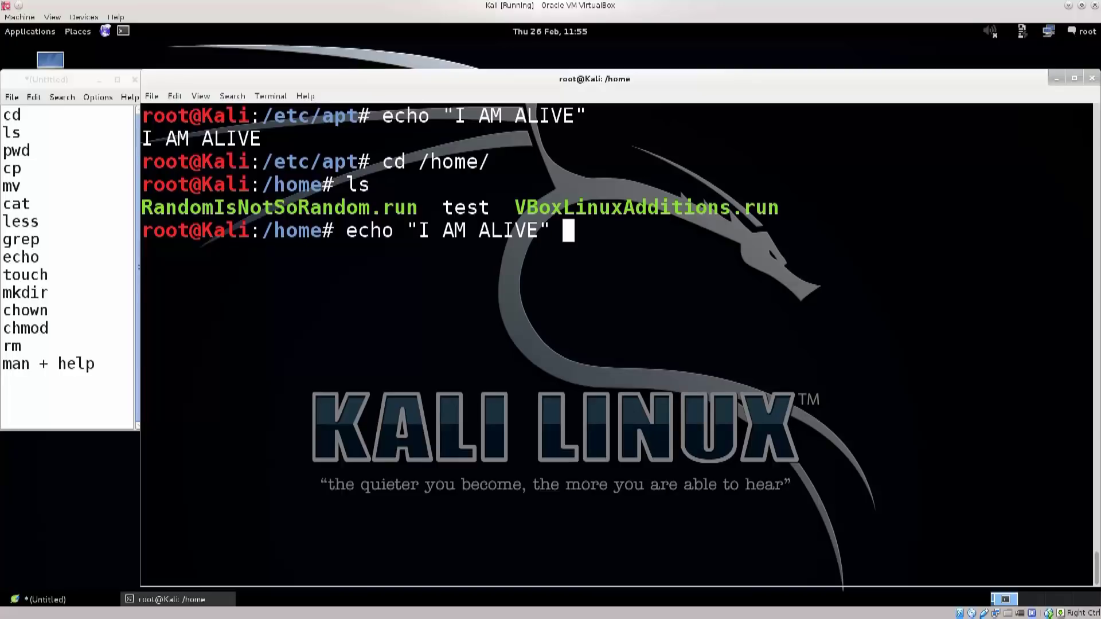
pyautogui.write('> ')
pyautogui.write('test')
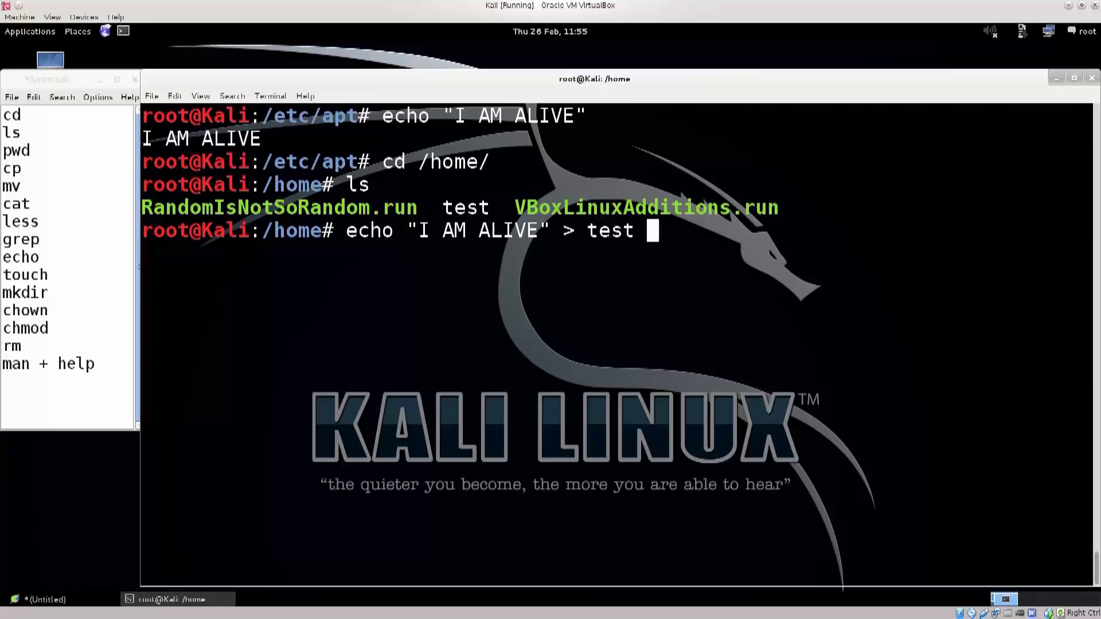
pyautogui.press('Return')
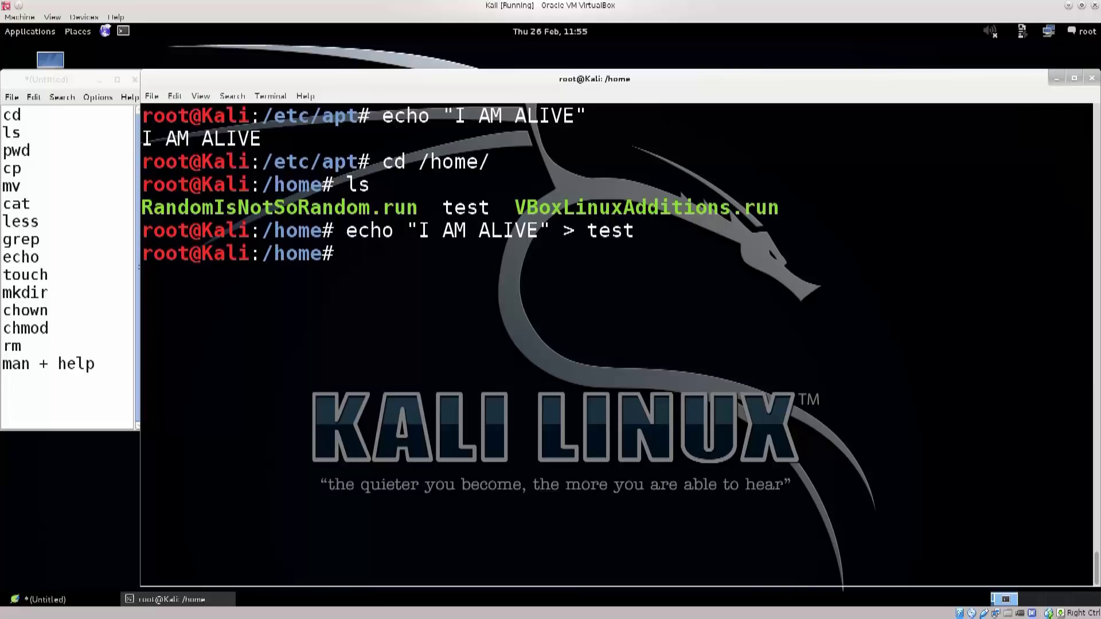
pyautogui.write('less')
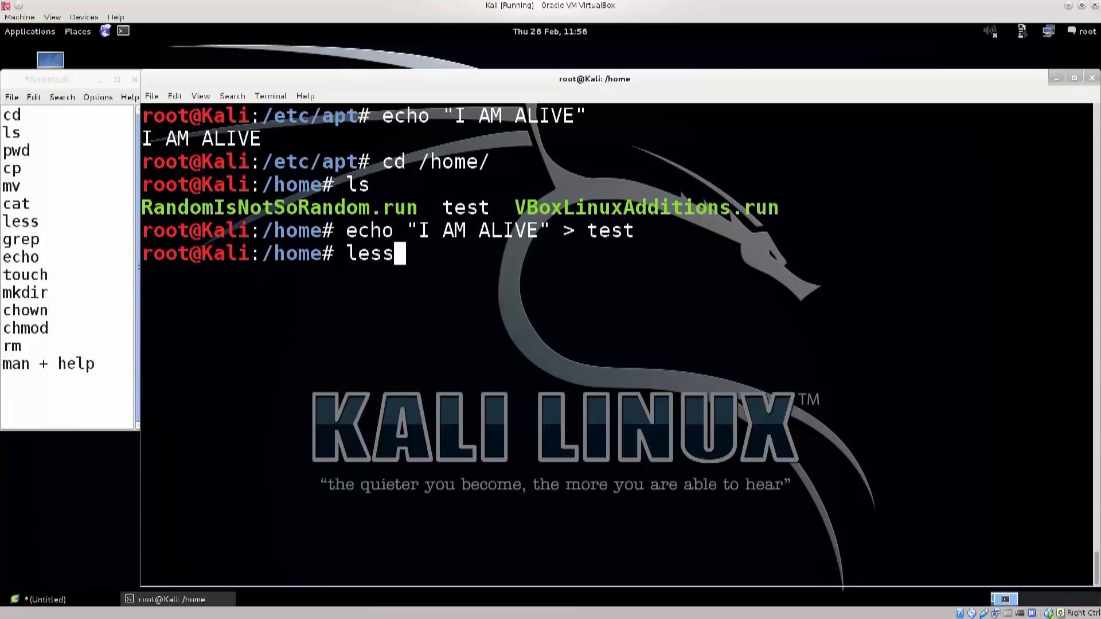
# Step: Show test with cat and highlight the I AM ALIVE line and command words
pyautogui.press('BackSpace')
pyautogui.press('BackSpace')
pyautogui.press('BackSpace')
pyautogui.press('BackSpace')
pyautogui.write('cat t')
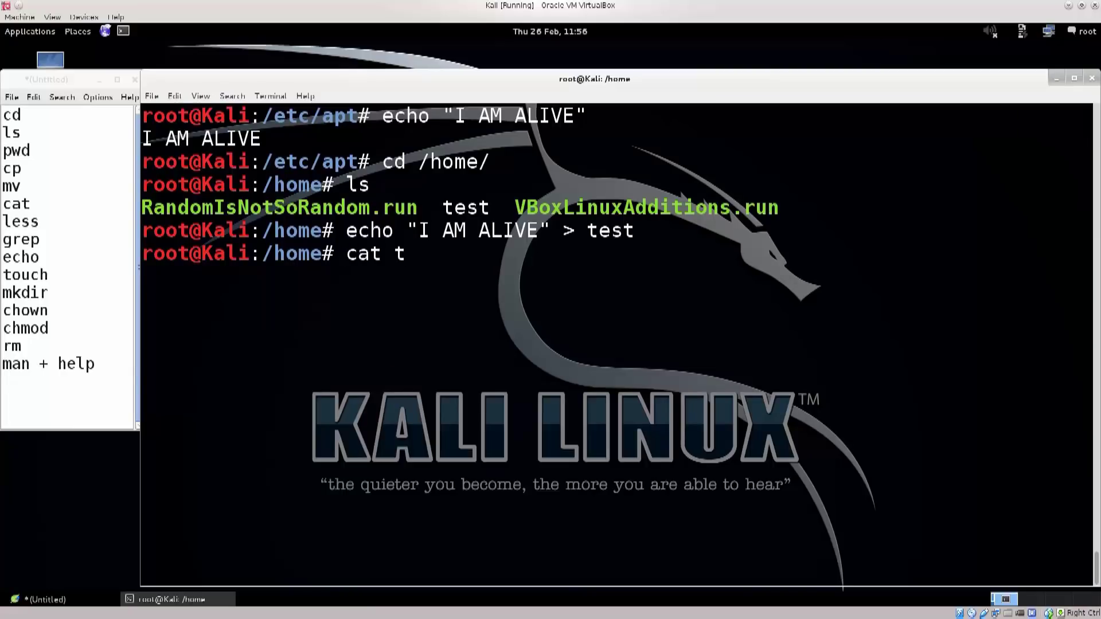
pyautogui.write('est')
pyautogui.press('Return')
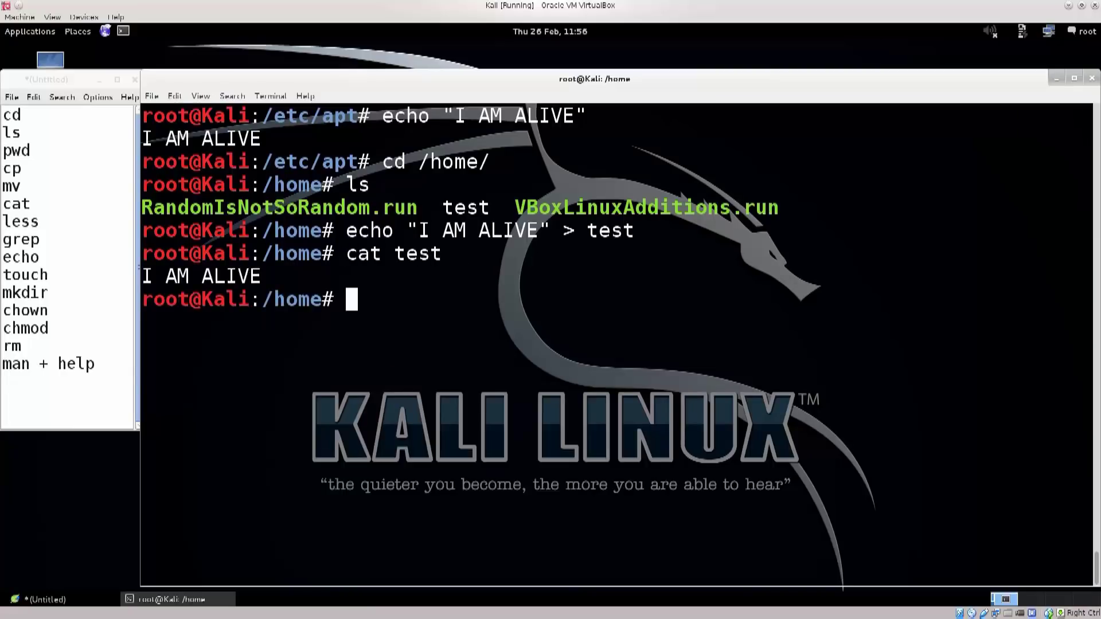
pyautogui.moveTo(262, 276); pyautogui.dragTo(142, 276)
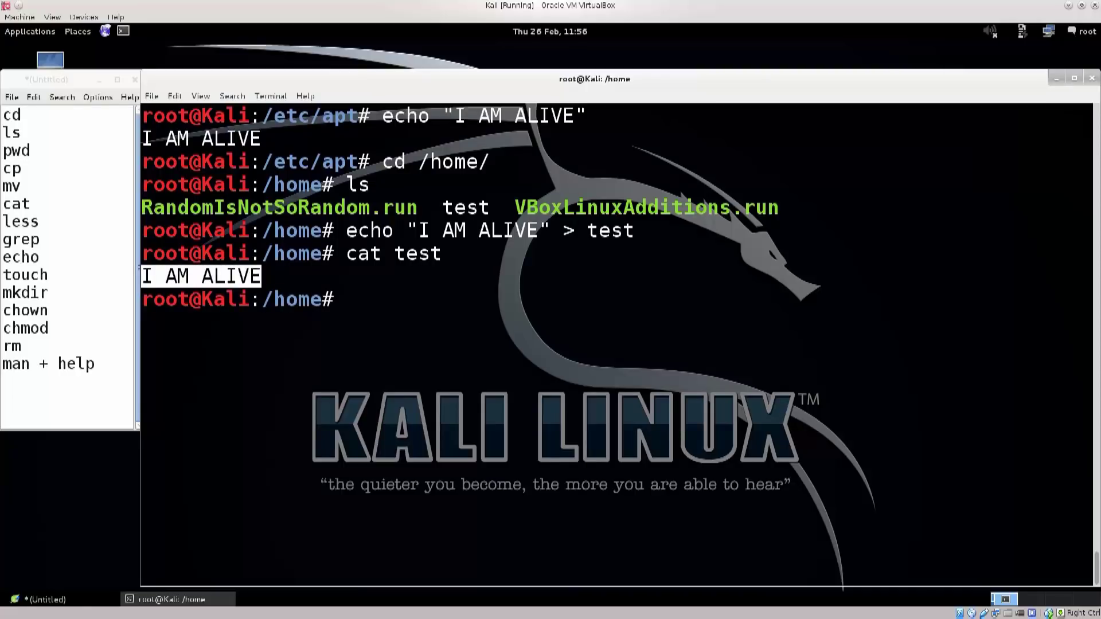
pyautogui.moveTo(587, 230); pyautogui.dragTo(634, 229)
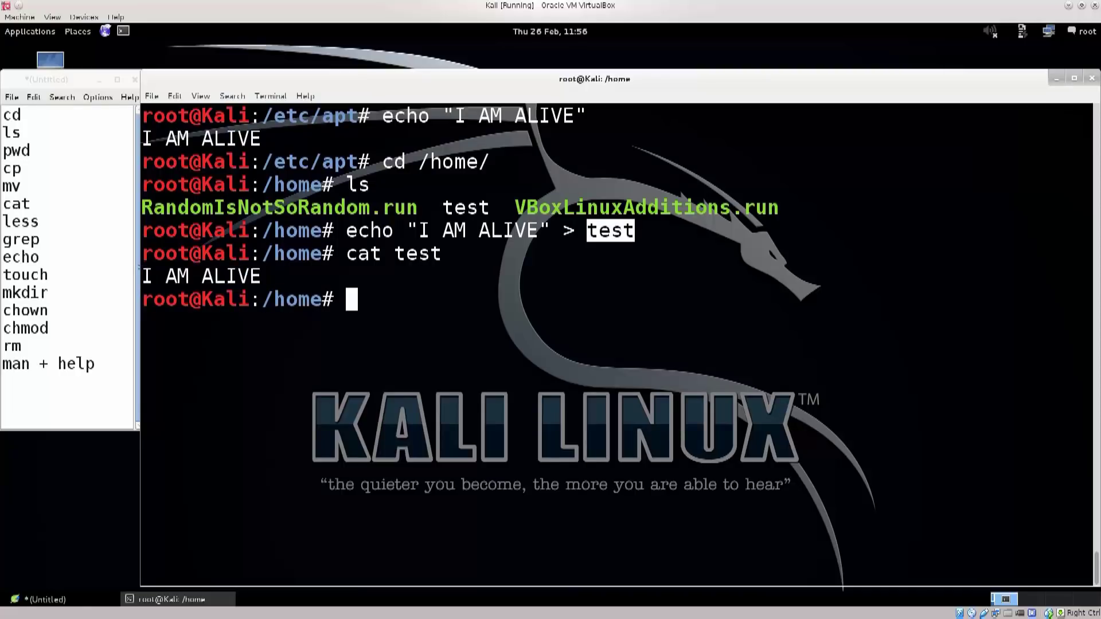
pyautogui.moveTo(262, 277); pyautogui.dragTo(141, 275)
pyautogui.click(140, 270)
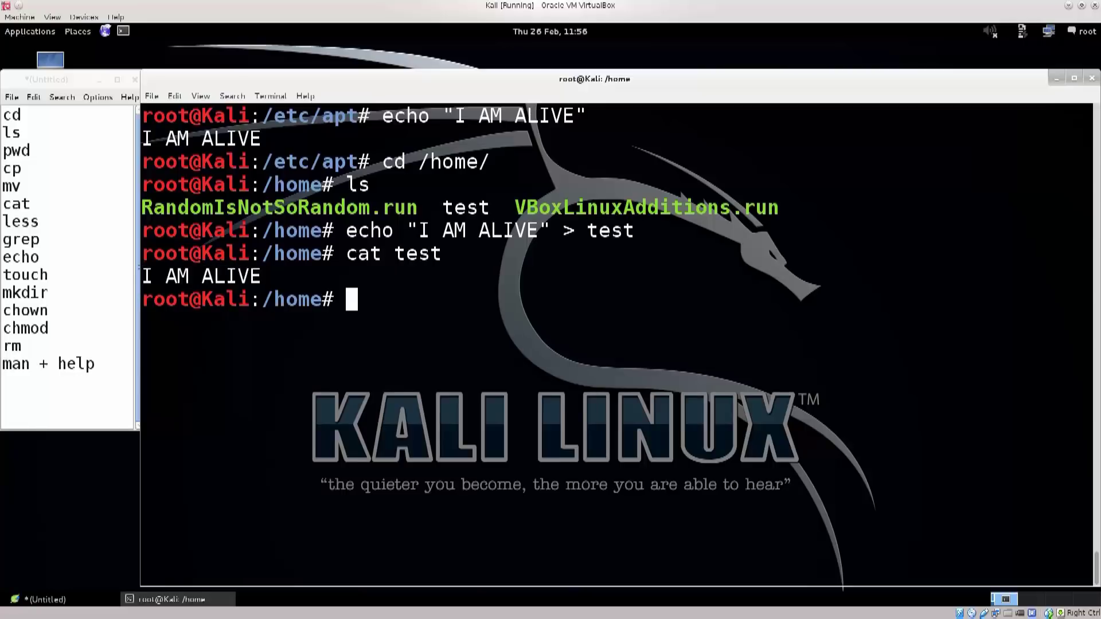
pyautogui.moveTo(262, 276); pyautogui.dragTo(142, 276)
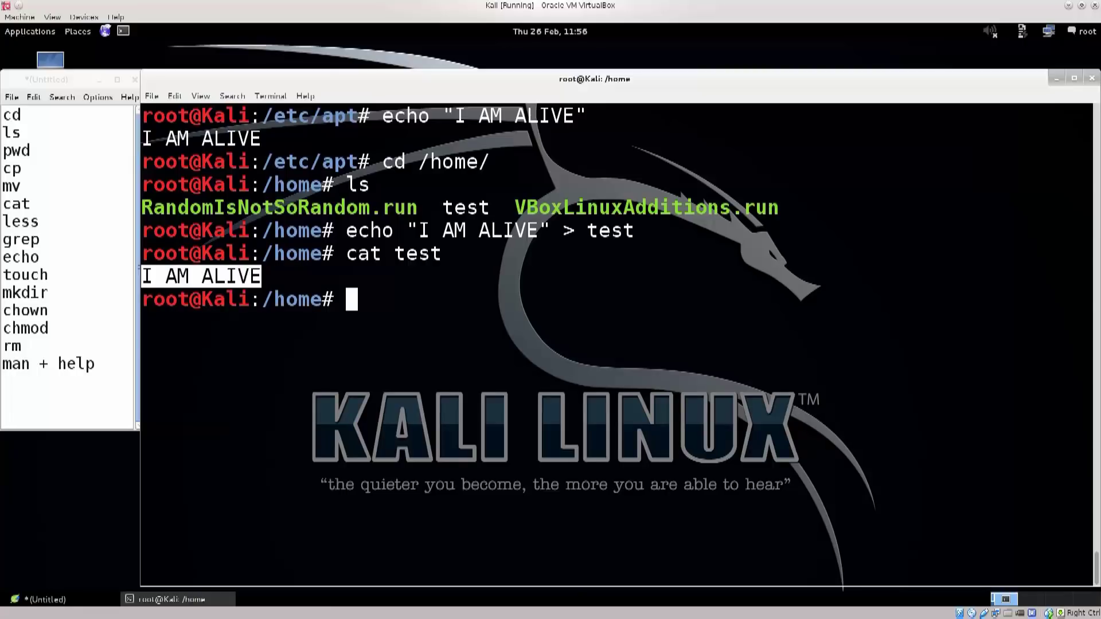
pyautogui.moveTo(249, 276); pyautogui.dragTo(165, 276)
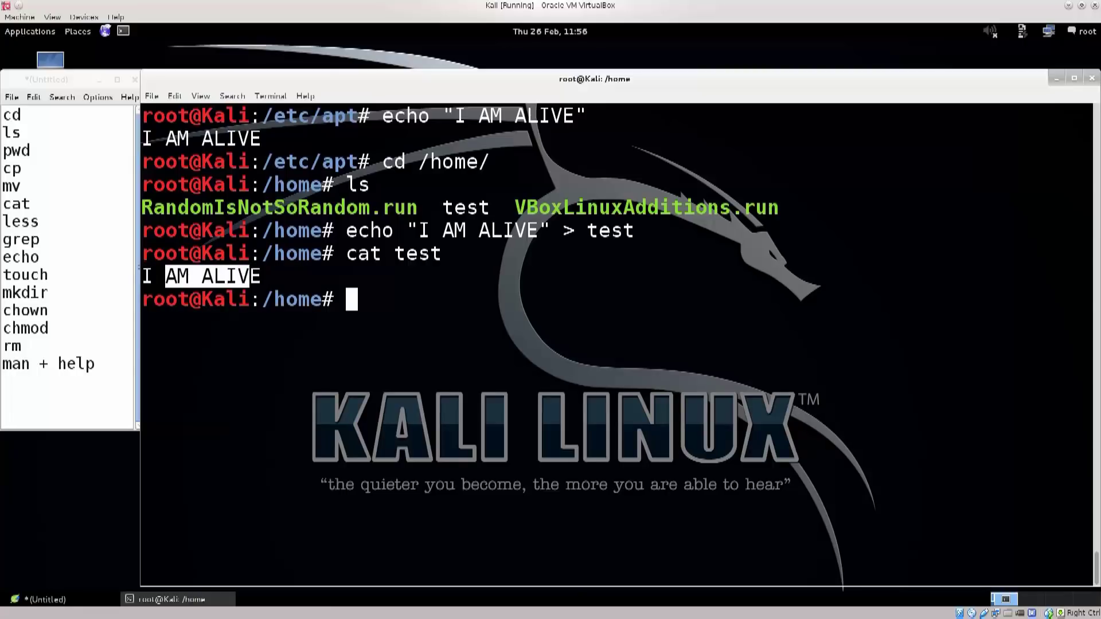
pyautogui.moveTo(359, 231)
pyautogui.mouseDown()
pyautogui.moveTo(406, 231)
pyautogui.moveTo(382, 231)
pyautogui.moveTo(394, 231)
pyautogui.mouseUp()
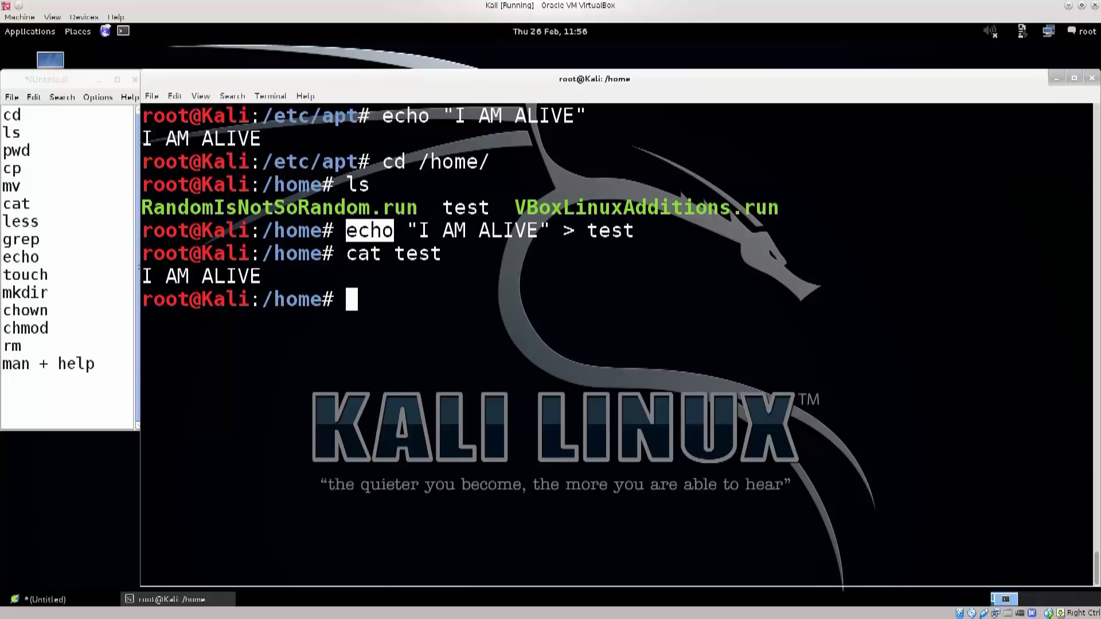
pyautogui.moveTo(11, 239)
pyautogui.mouseDown()
pyautogui.moveTo(40, 239)
pyautogui.moveTo(2, 275)
pyautogui.mouseUp()
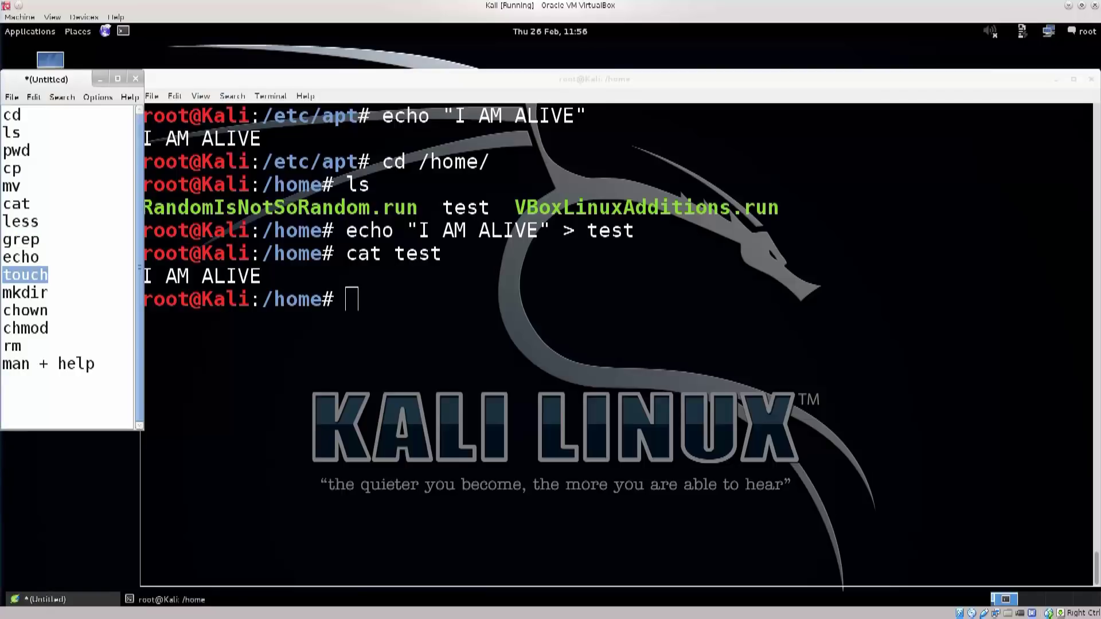
# Step: Clear the screen, create file1, file2 and file3 with touch, and list /home
pyautogui.hotkey('alt', 'Tab')
pyautogui.write('clear')
pyautogui.press('Return')
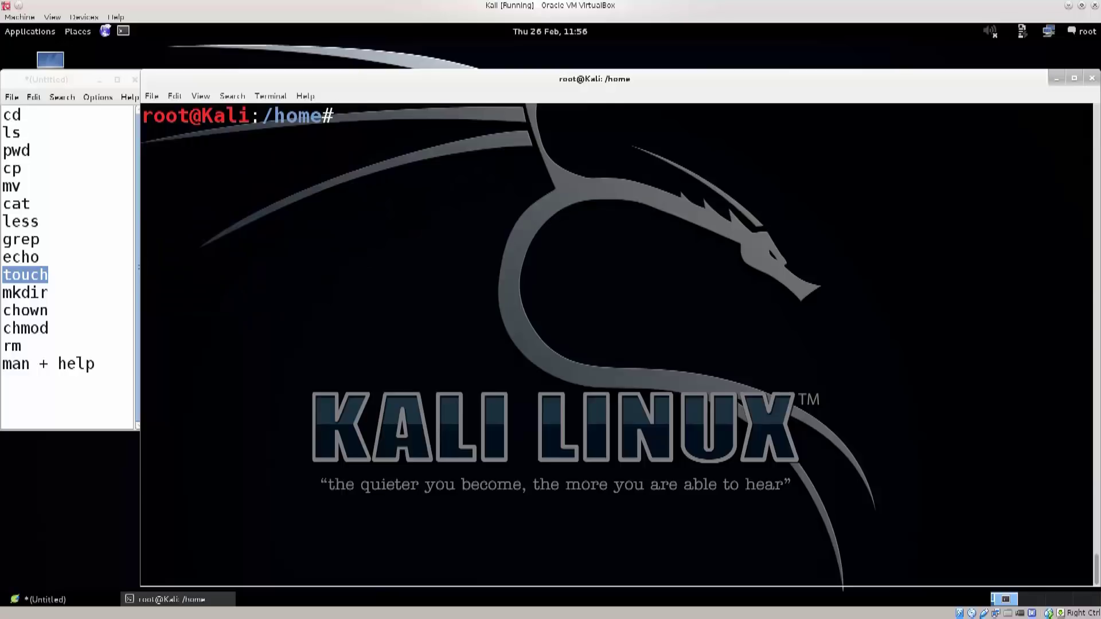
pyautogui.write('touch ')
pyautogui.write('file1 ')
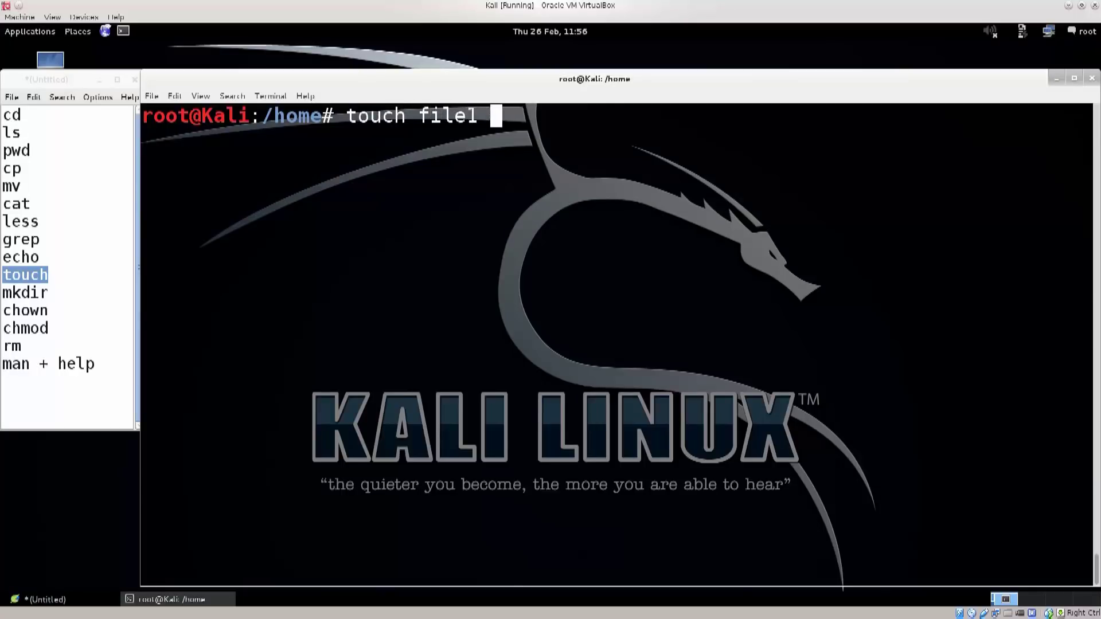
pyautogui.write('file2 file')
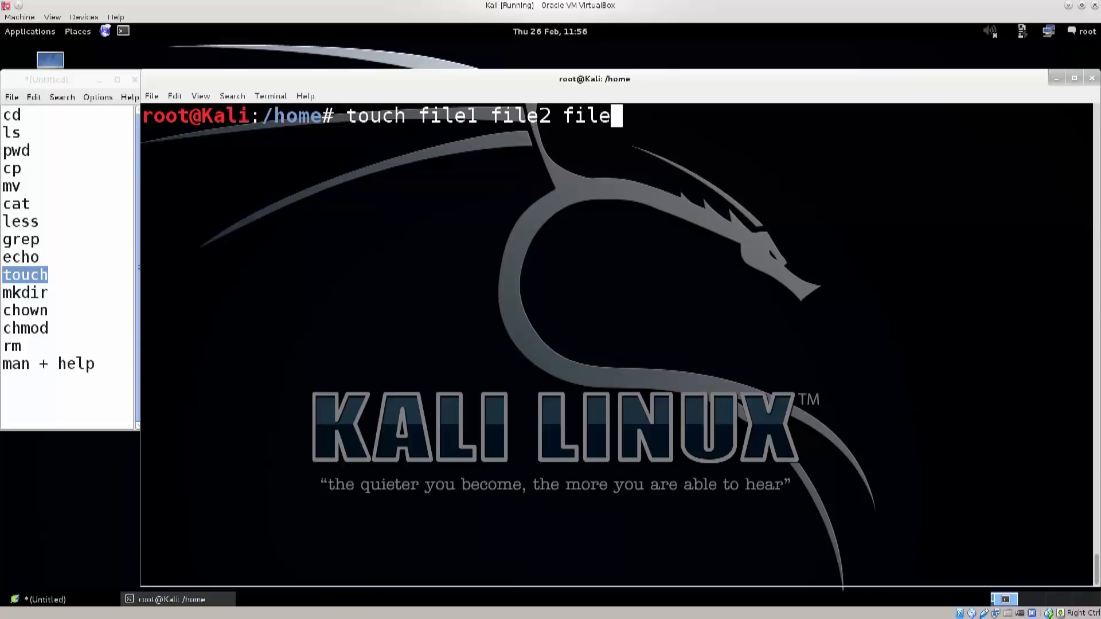
pyautogui.write('2')
pyautogui.press('BackSpace')
pyautogui.write('3')
pyautogui.press('Return')
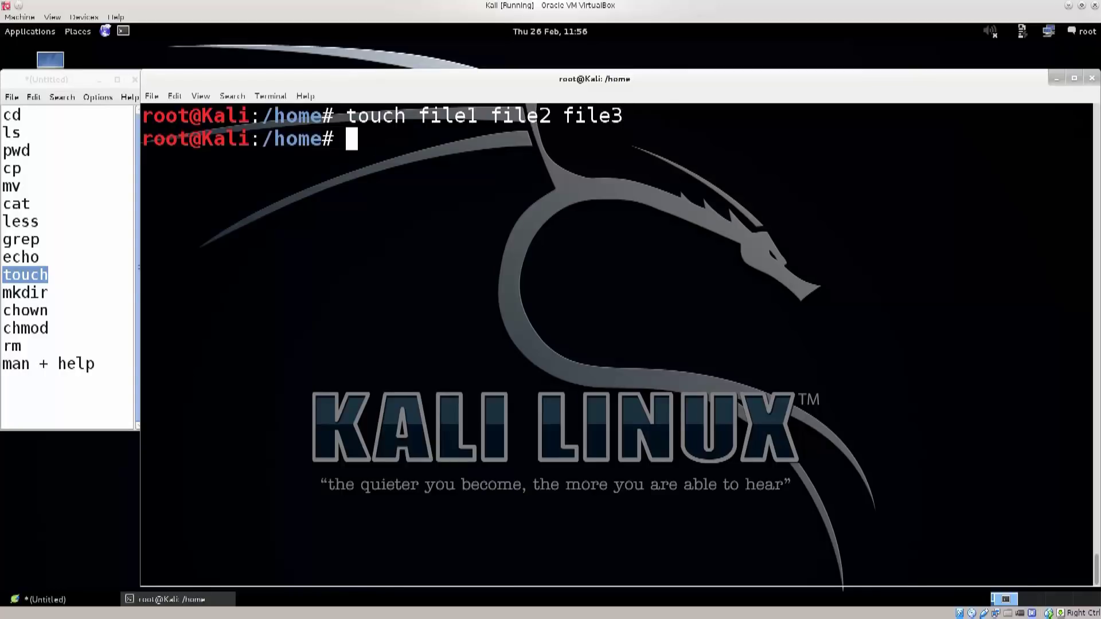
pyautogui.write('ls')
pyautogui.press('Return')
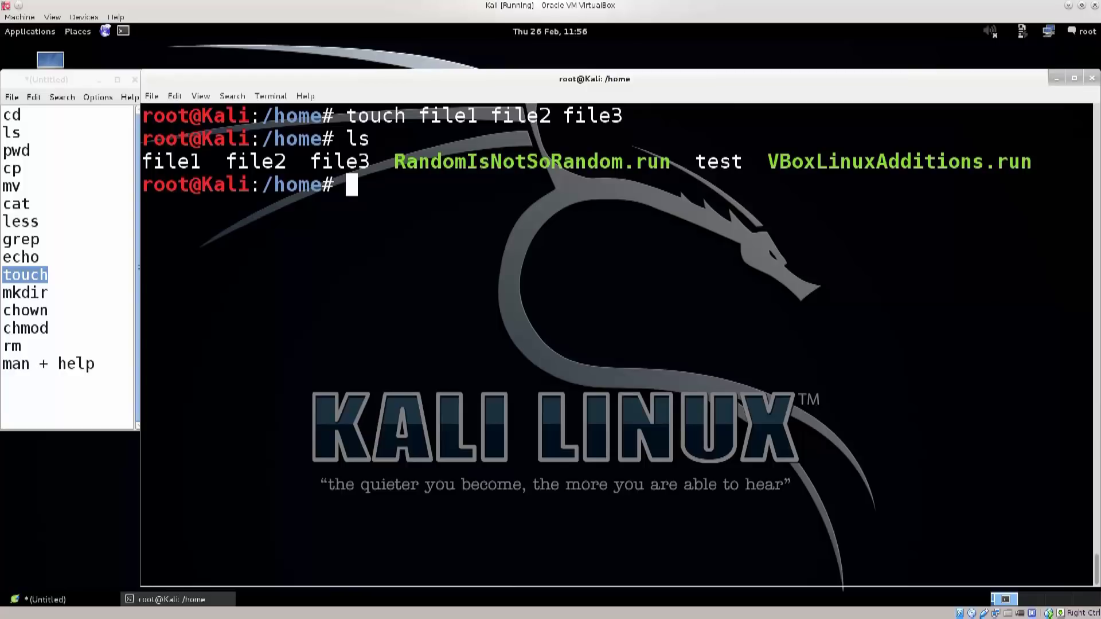
# Step: Highlight the new file names in the listing and the touch command's arguments
pyautogui.doubleClick(171, 162)
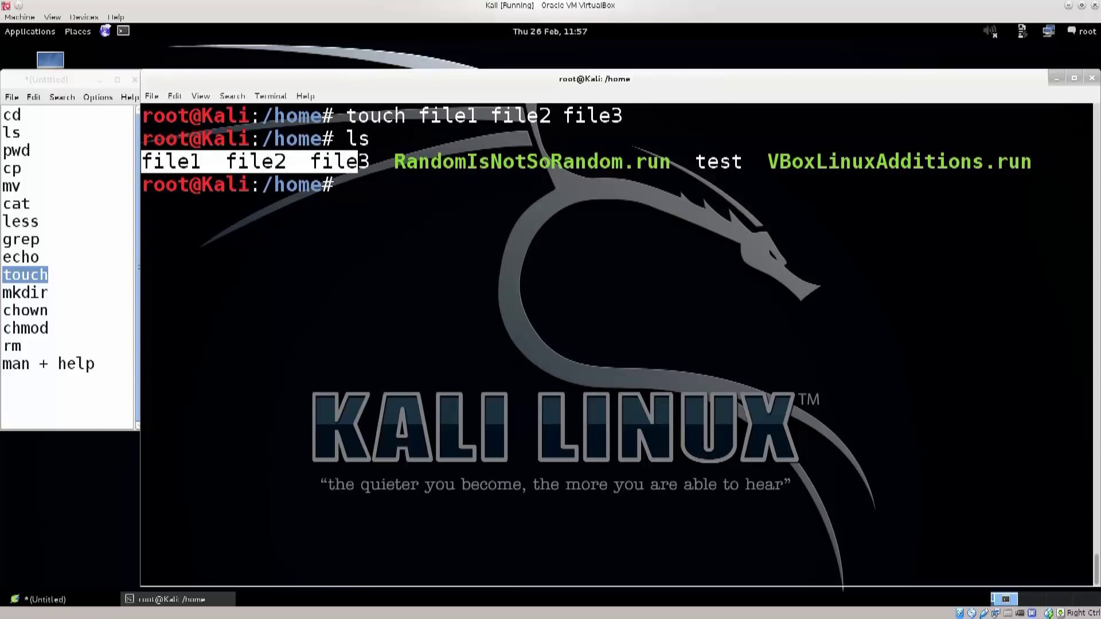
pyautogui.moveTo(171, 162); pyautogui.dragTo(366, 161)
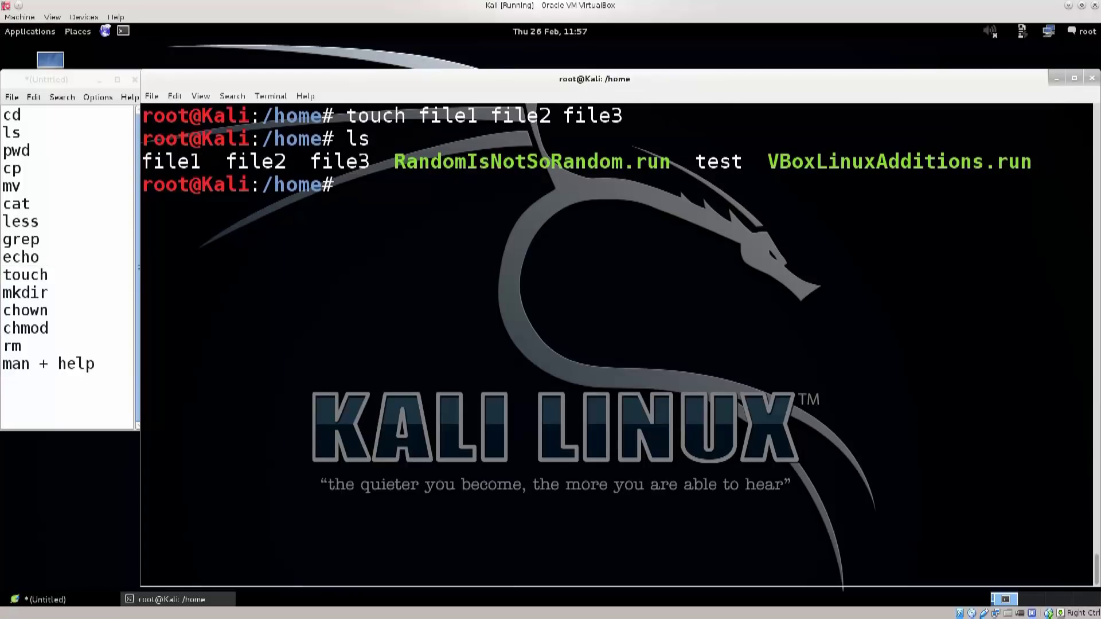
pyautogui.moveTo(346, 115); pyautogui.dragTo(481, 115)
pyautogui.moveTo(347, 115); pyautogui.dragTo(1089, 115)
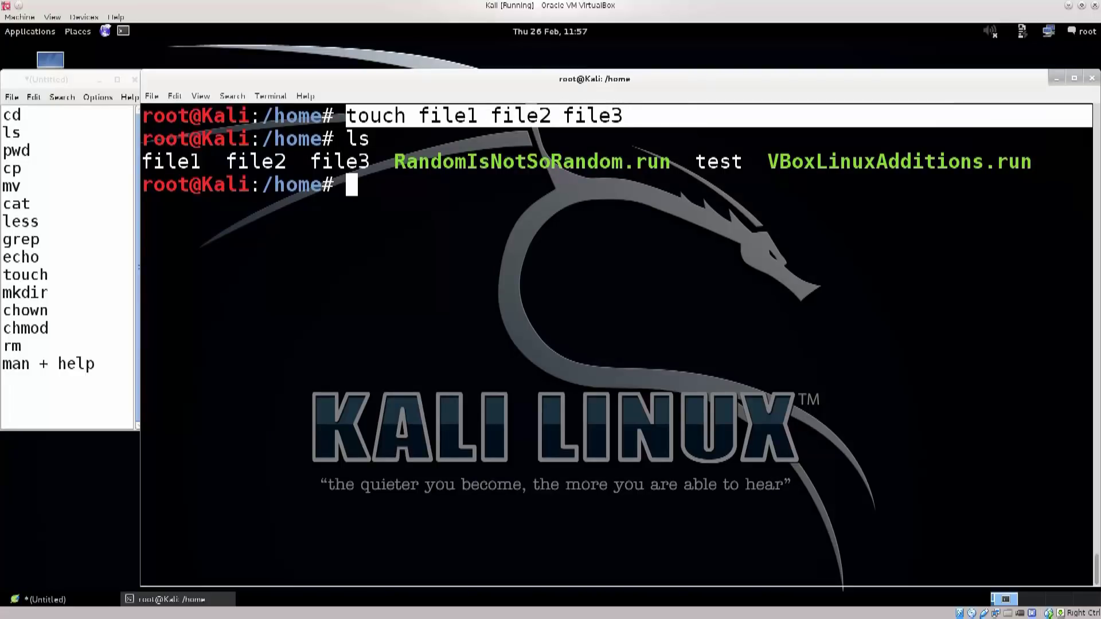
pyautogui.moveTo(419, 115); pyautogui.dragTo(491, 115)
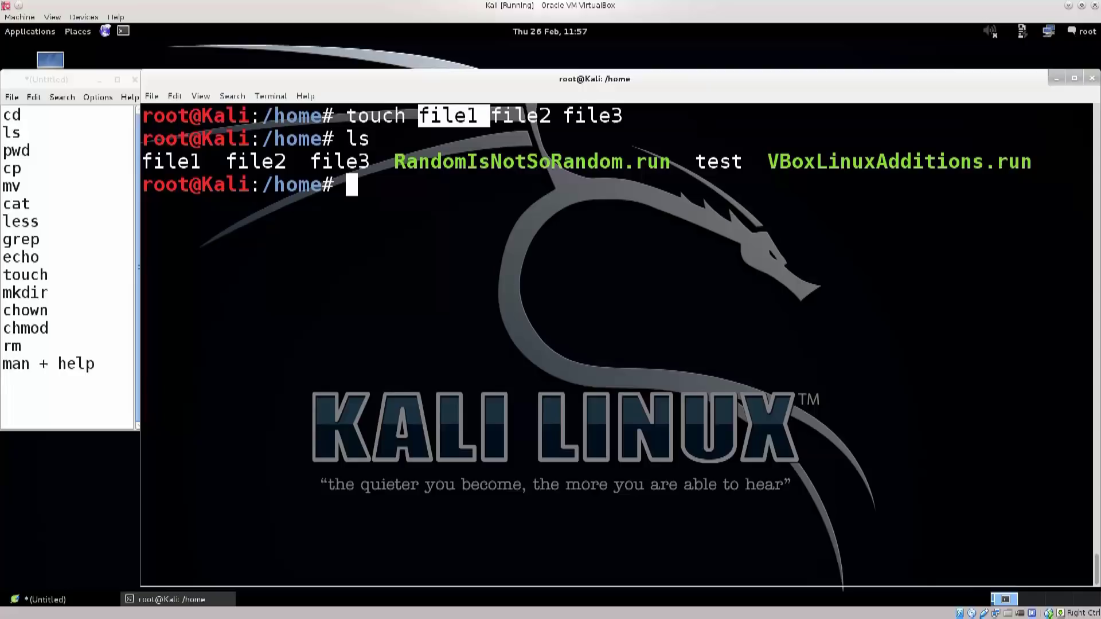
pyautogui.moveTo(406, 115); pyautogui.dragTo(689, 115)
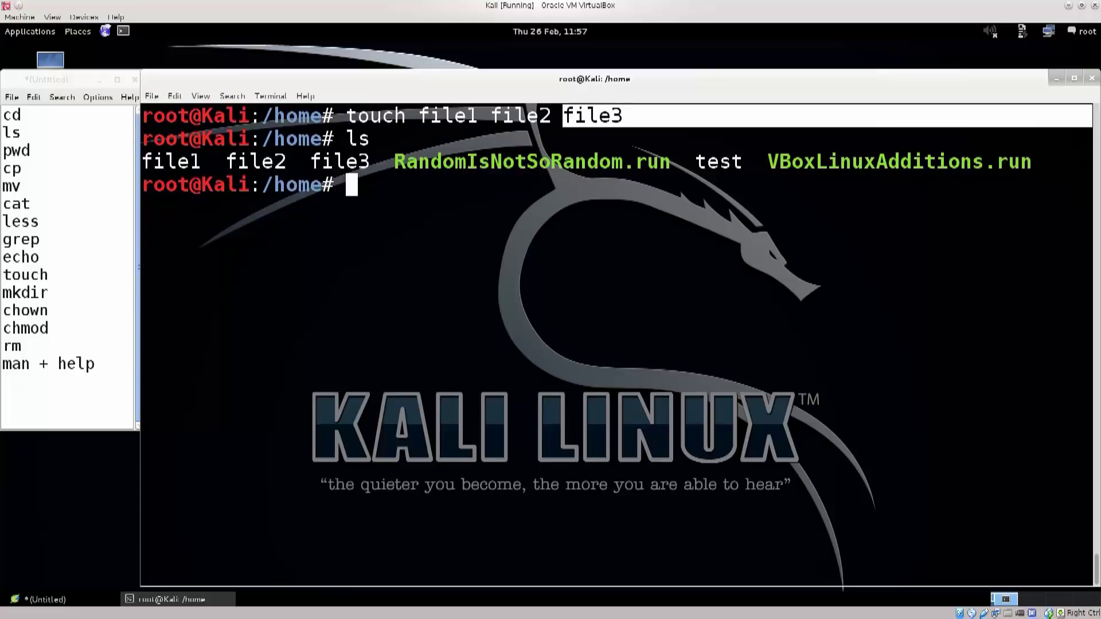
pyautogui.moveTo(48, 293); pyautogui.dragTo(3, 293)
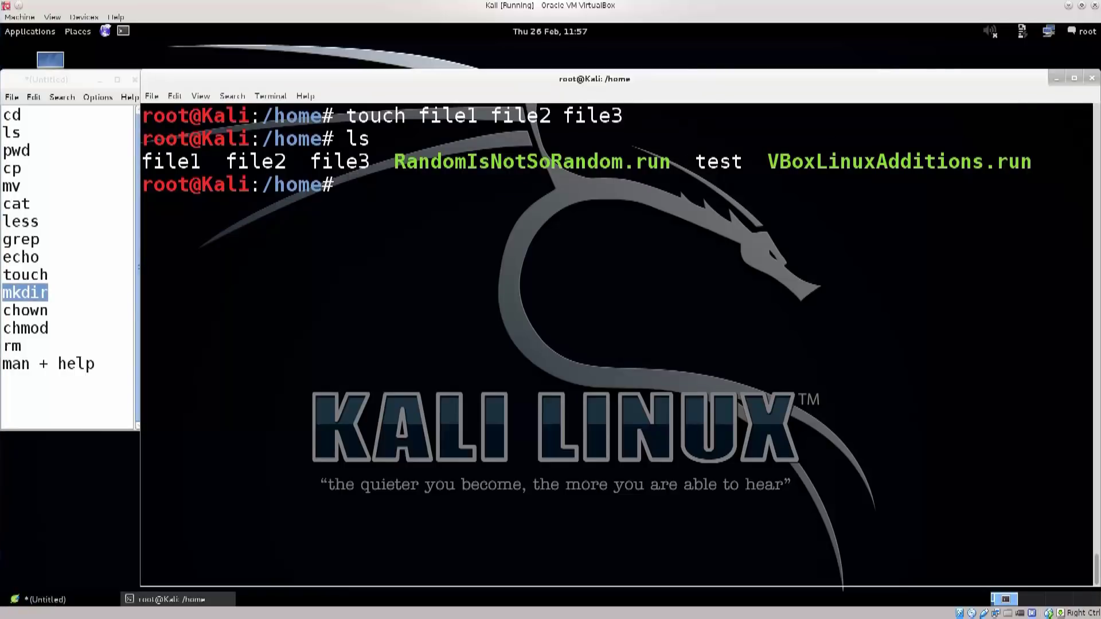
pyautogui.write('mk')
pyautogui.write('dir')
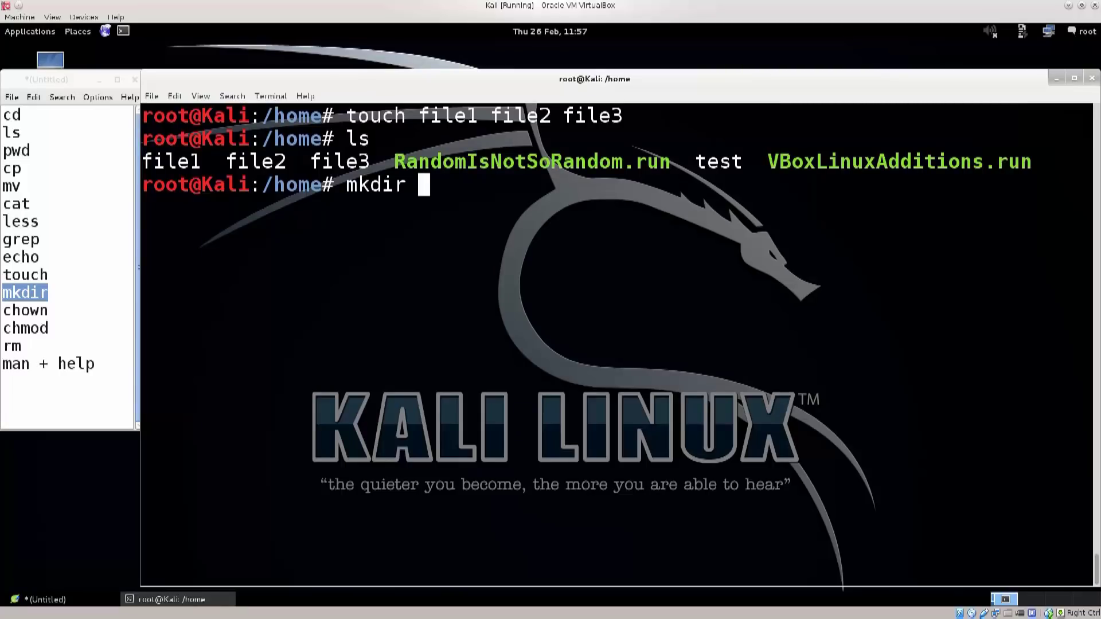
pyautogui.write('p')
# Step: Create placeToBe with mkdir and list /home, highlighting the new folder
pyautogui.press('BackSpace')
pyautogui.write('pla')
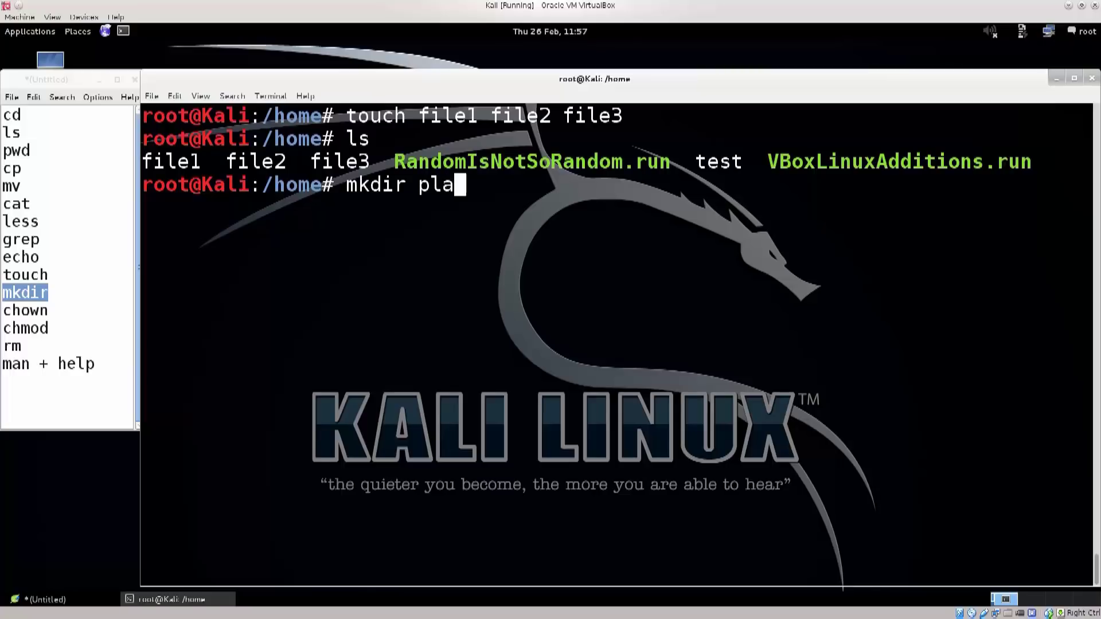
pyautogui.write('ceToBe')
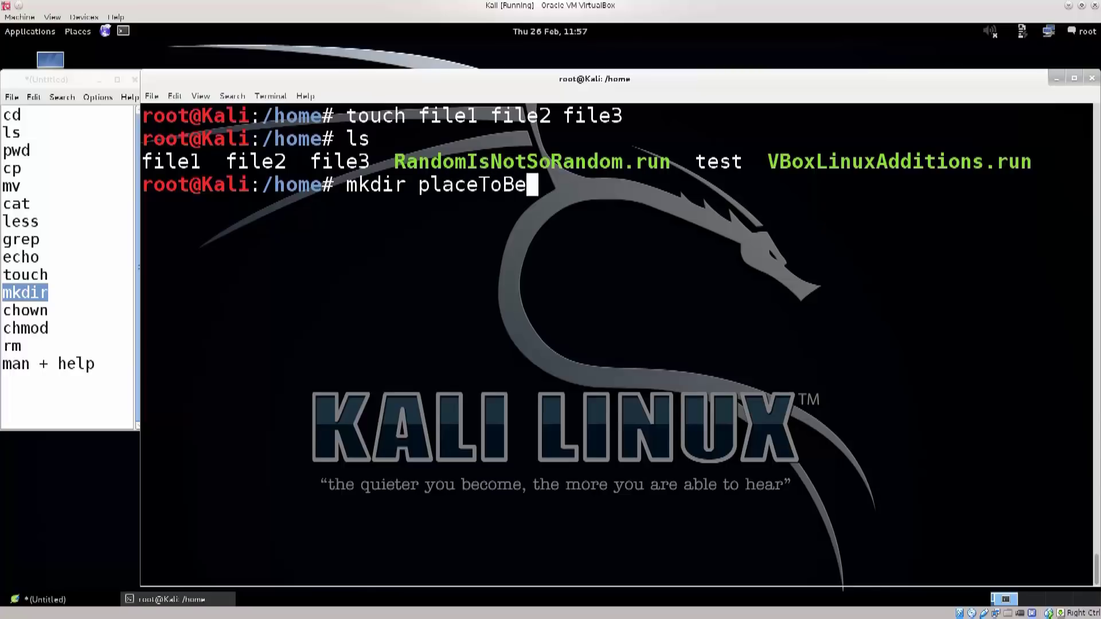
pyautogui.press('Return')
pyautogui.write('ls')
pyautogui.press('Return')
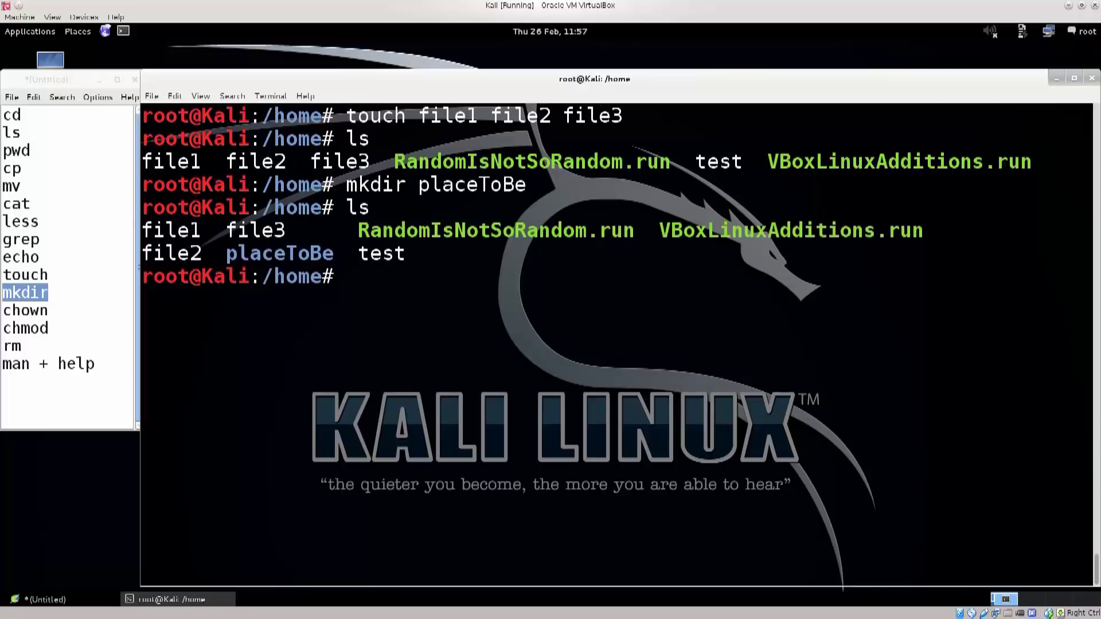
pyautogui.moveTo(227, 253); pyautogui.dragTo(323, 253)
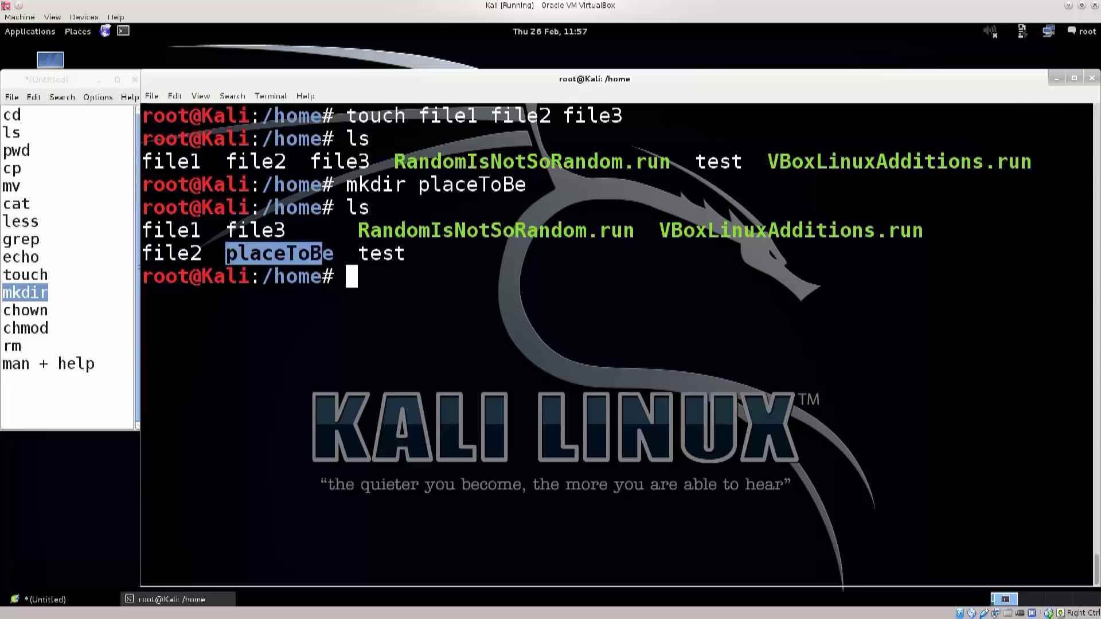
pyautogui.moveTo(227, 254); pyautogui.dragTo(335, 253)
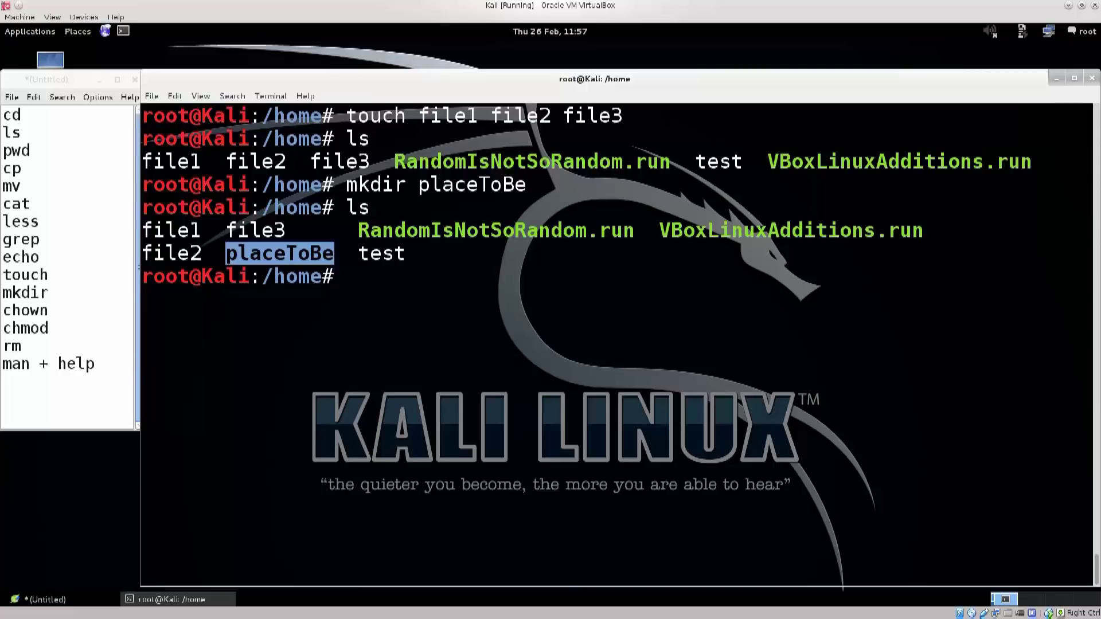
pyautogui.click(335, 254)
pyautogui.write('cd ')
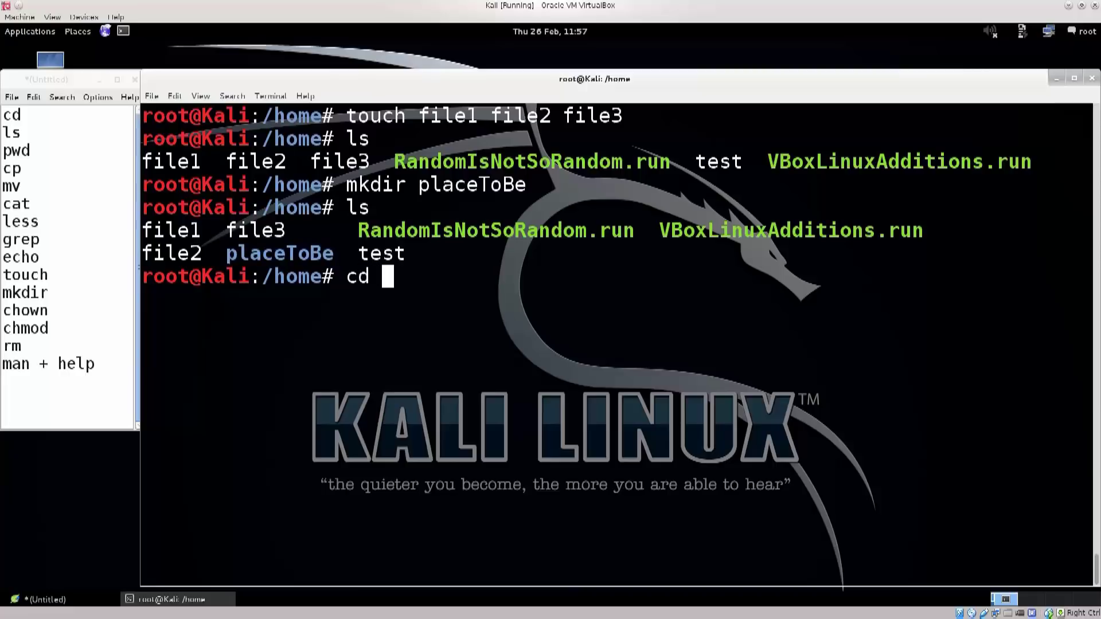
pyautogui.write('p')
# Step: Enter placeToBe with Tab completion and list it, showing it is empty
pyautogui.press('Tab')
pyautogui.press('Return')
pyautogui.write('ls')
pyautogui.press('Return')
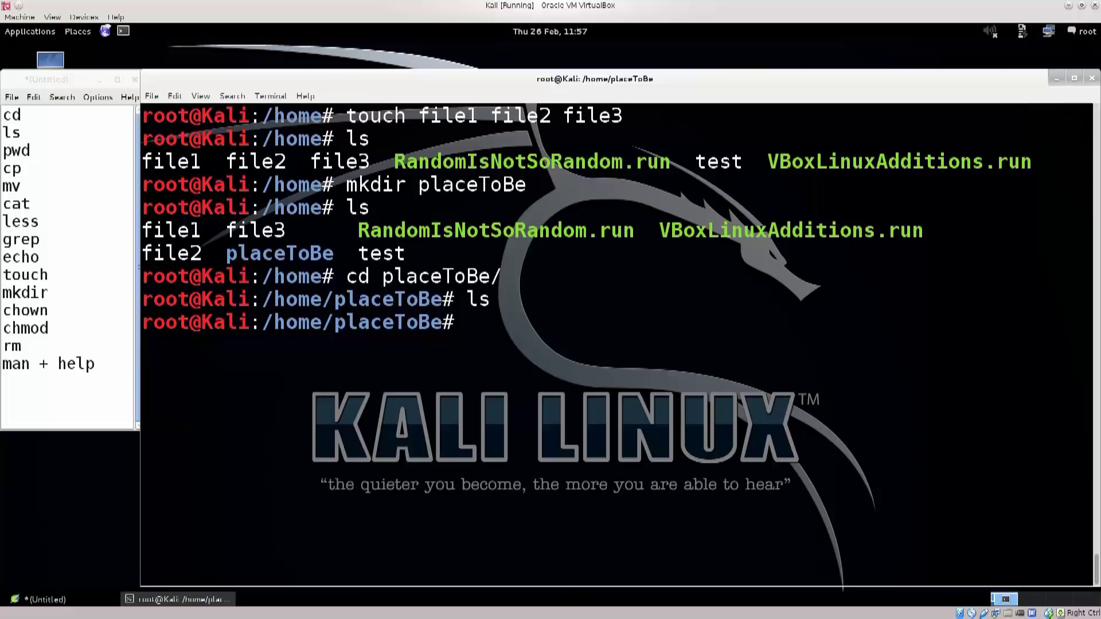
pyautogui.moveTo(334, 299); pyautogui.dragTo(442, 298)
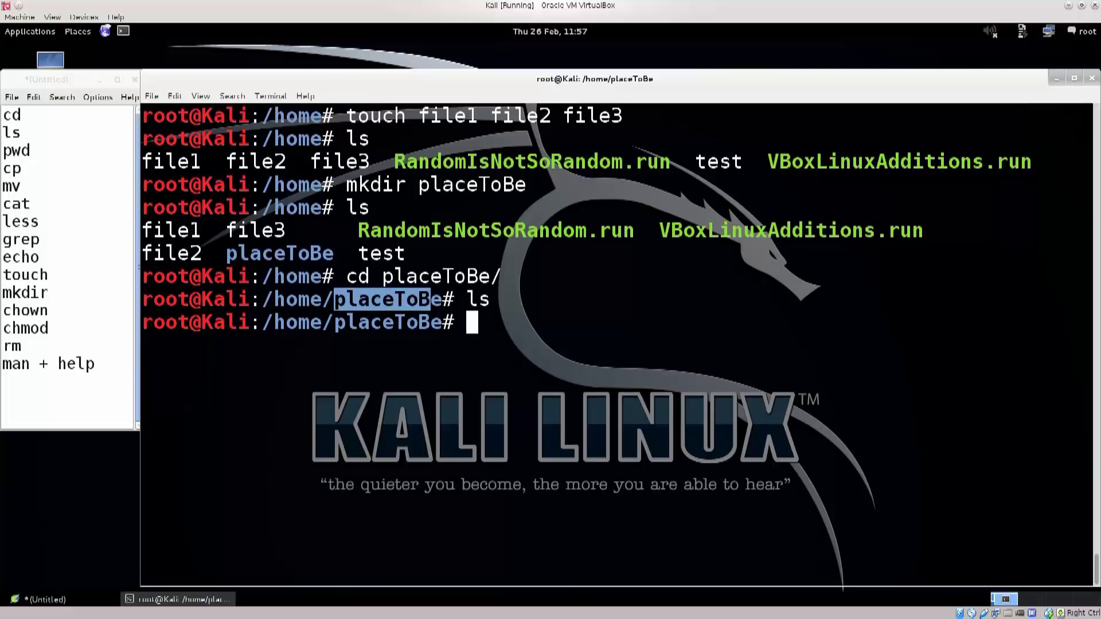
pyautogui.moveTo(50, 310); pyautogui.dragTo(2, 311)
# Step: Return to /home and run chown root:root test, highlighting root:root and test
pyautogui.hotkey('alt', 'Tab')
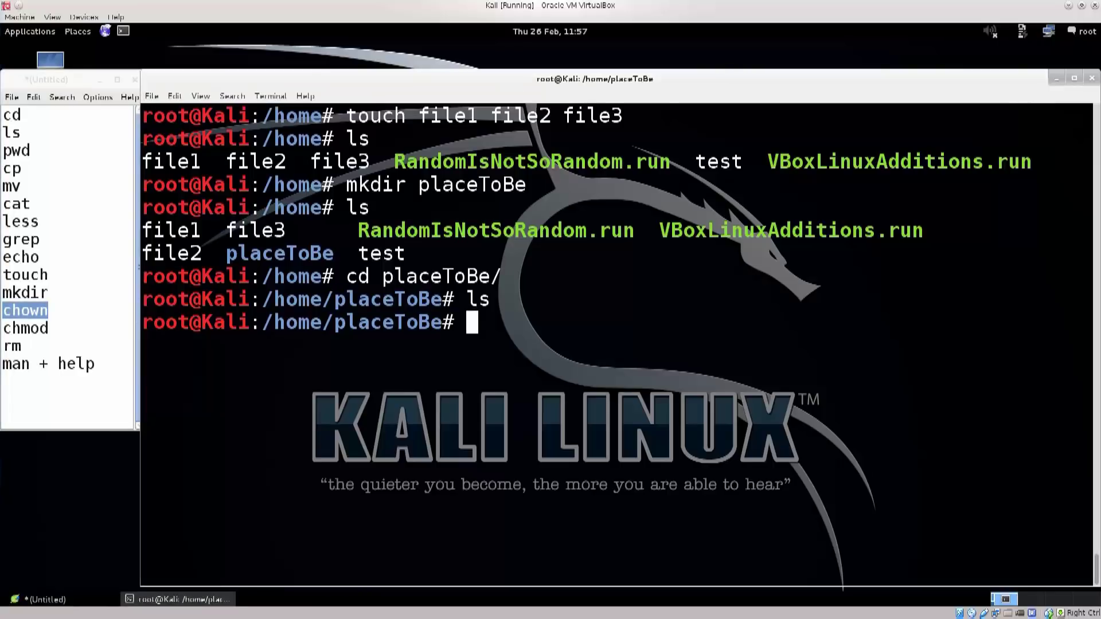
pyautogui.write('chown')
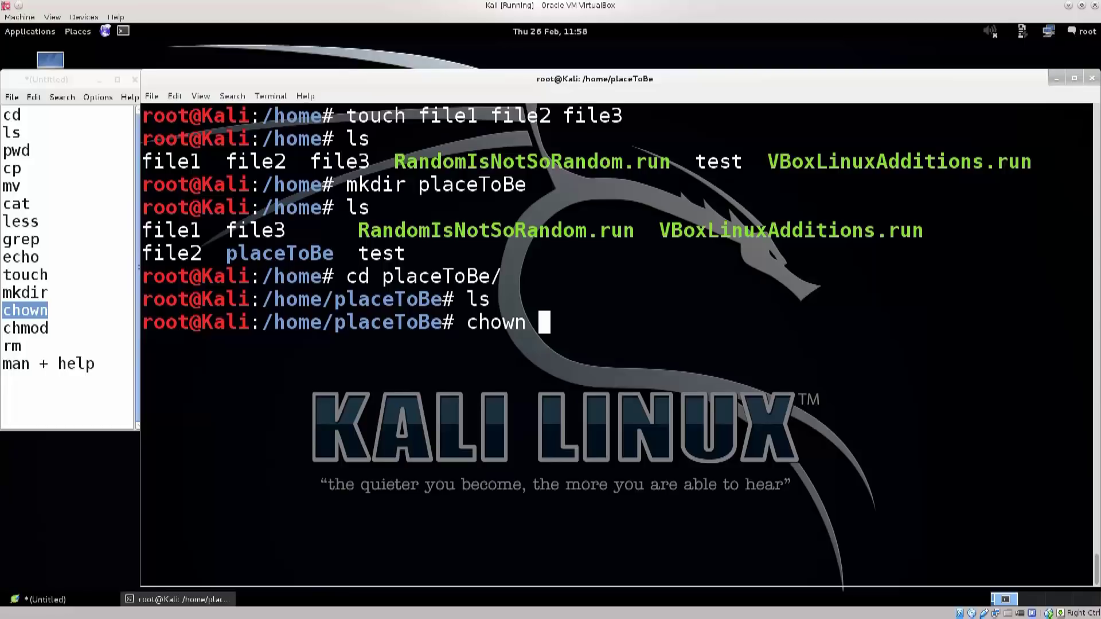
pyautogui.press('BackSpace')
pyautogui.press('BackSpace')
pyautogui.press('BackSpace')
pyautogui.press('BackSpace')
pyautogui.write('cd ..')
pyautogui.press('Return')
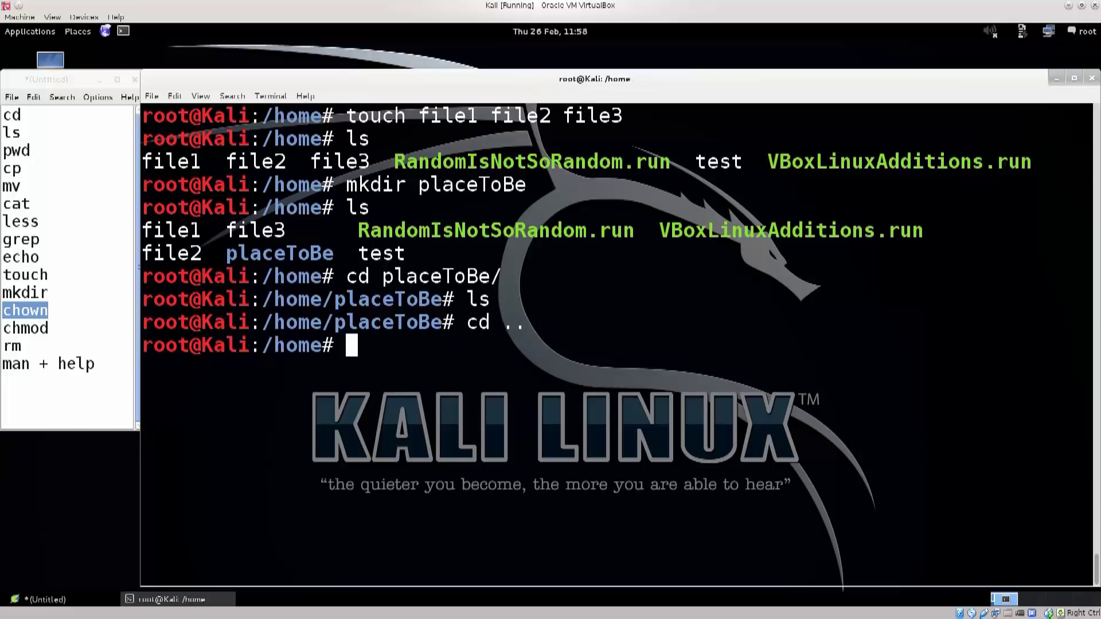
pyautogui.write('cho')
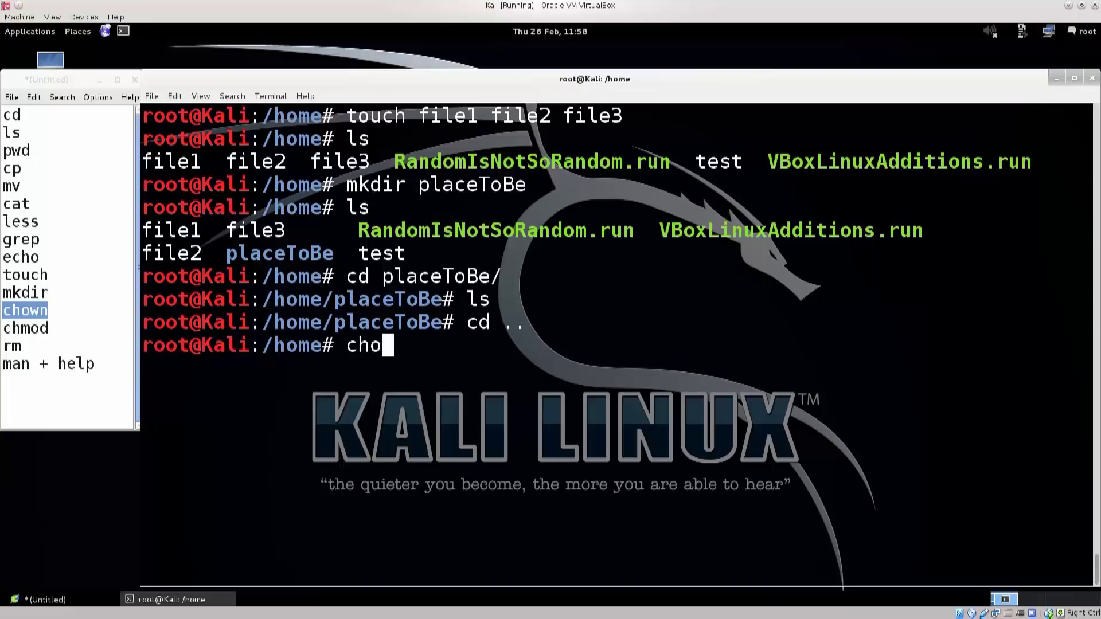
pyautogui.write('wn r')
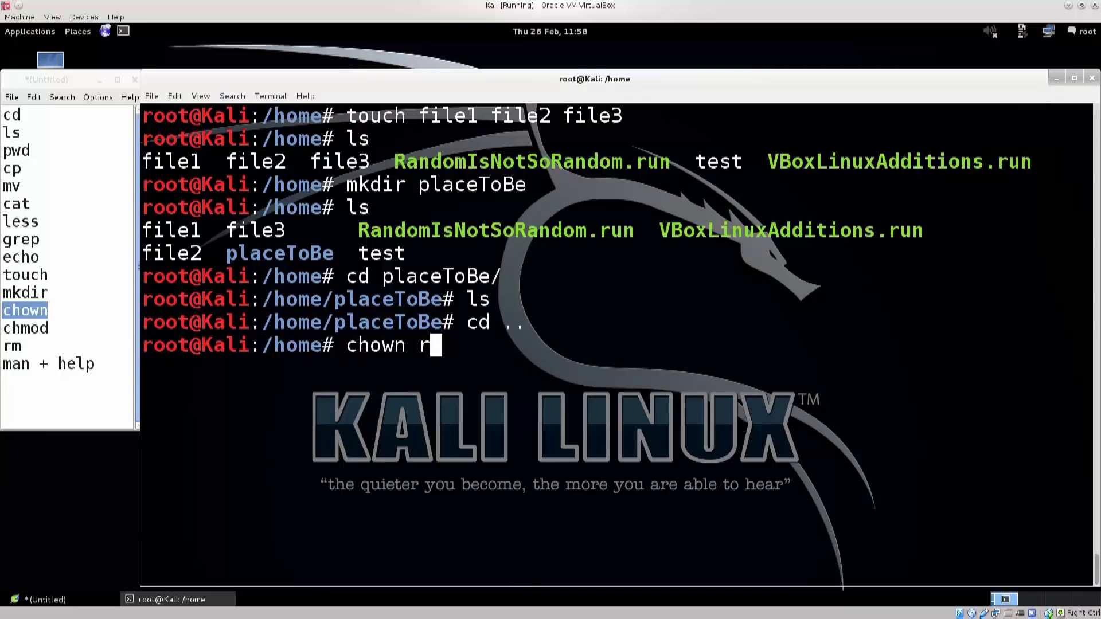
pyautogui.write('oot')
pyautogui.write(':ro')
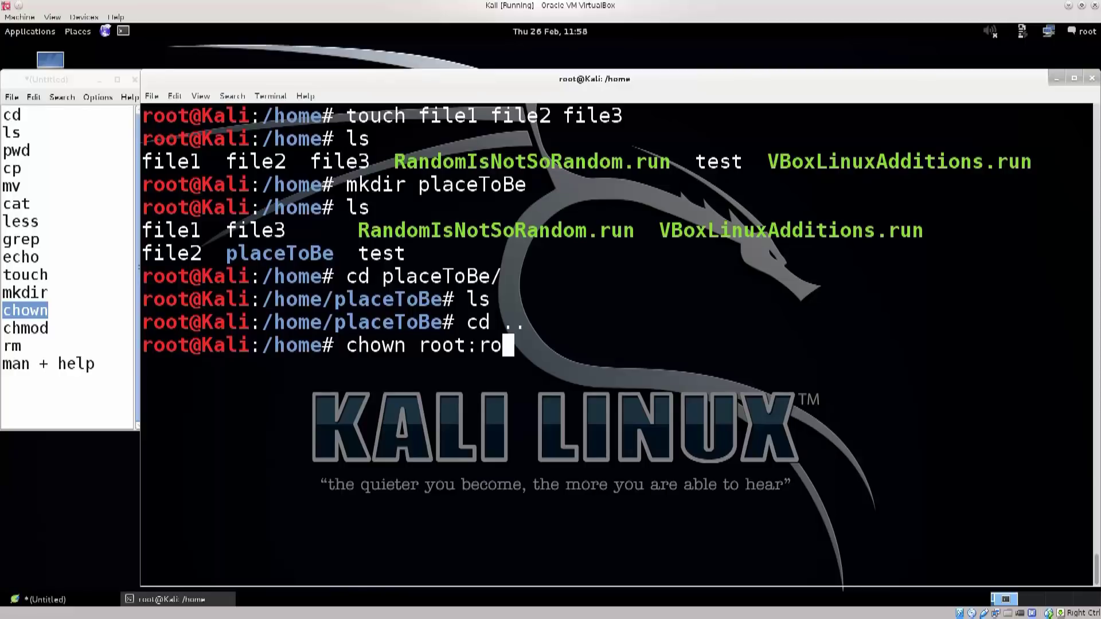
pyautogui.write('ot')
pyautogui.moveTo(420, 345); pyautogui.dragTo(527, 345)
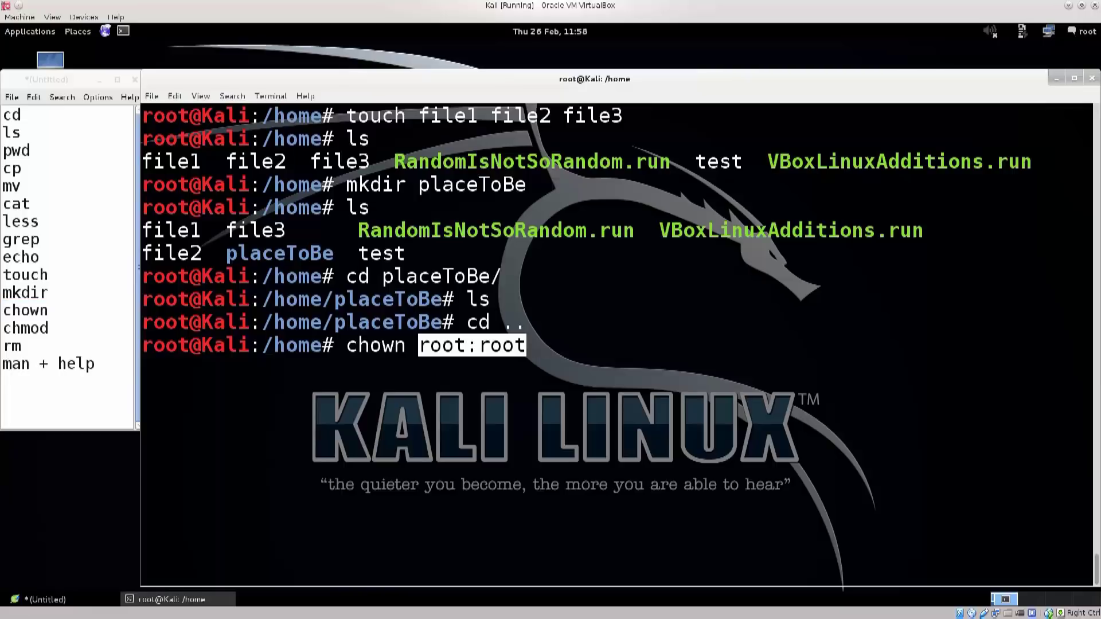
pyautogui.click(527, 345)
pyautogui.press('BackSpace')
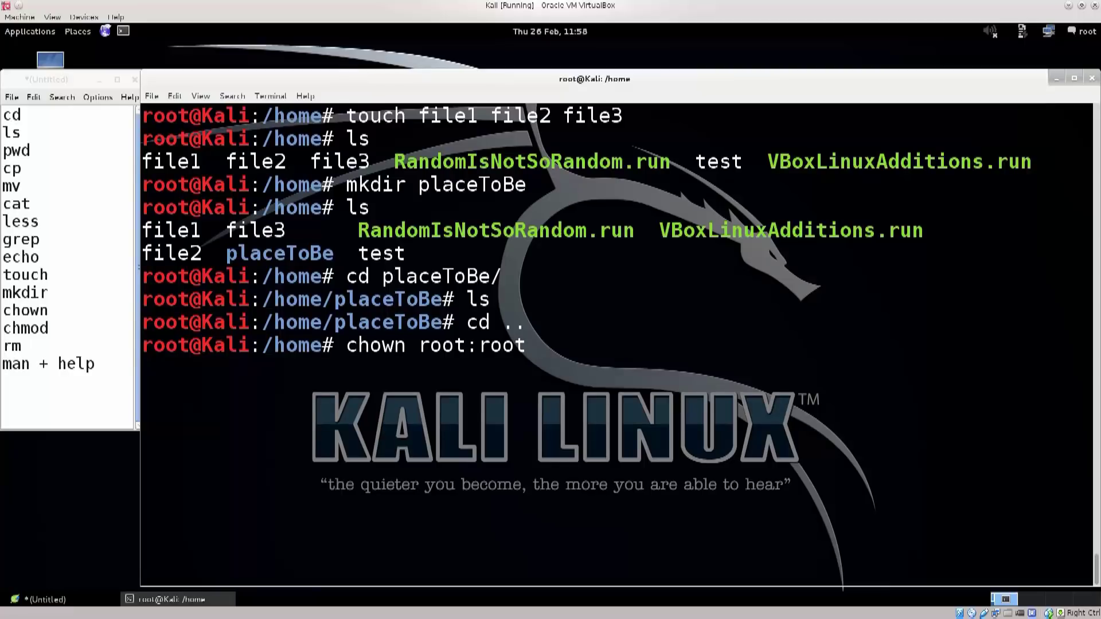
pyautogui.write('test')
pyautogui.press('Return')
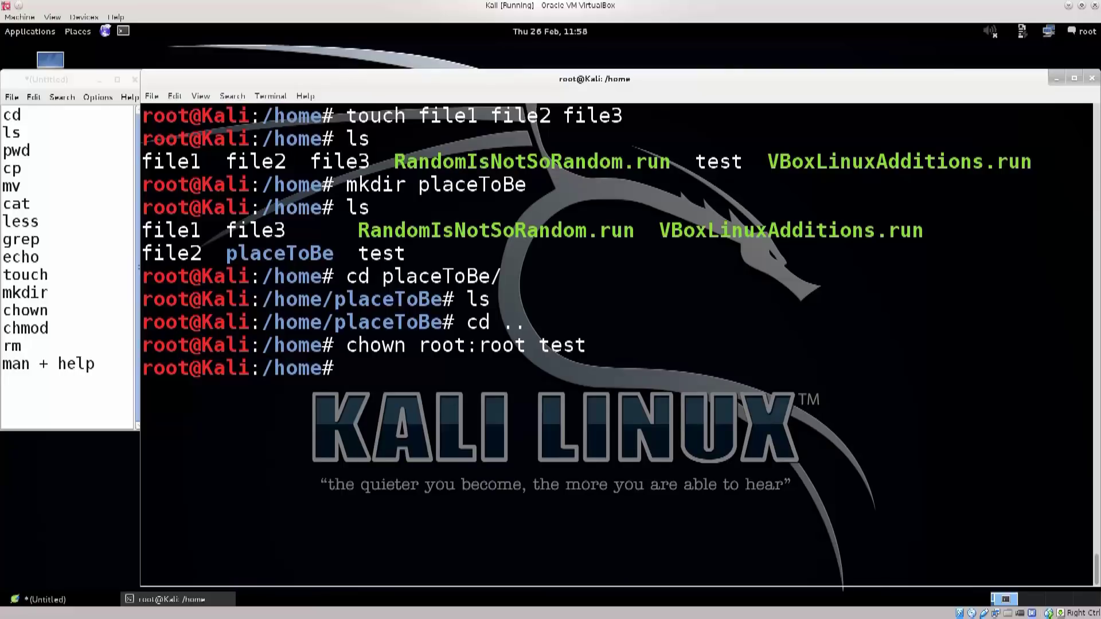
pyautogui.doubleClick(562, 345)
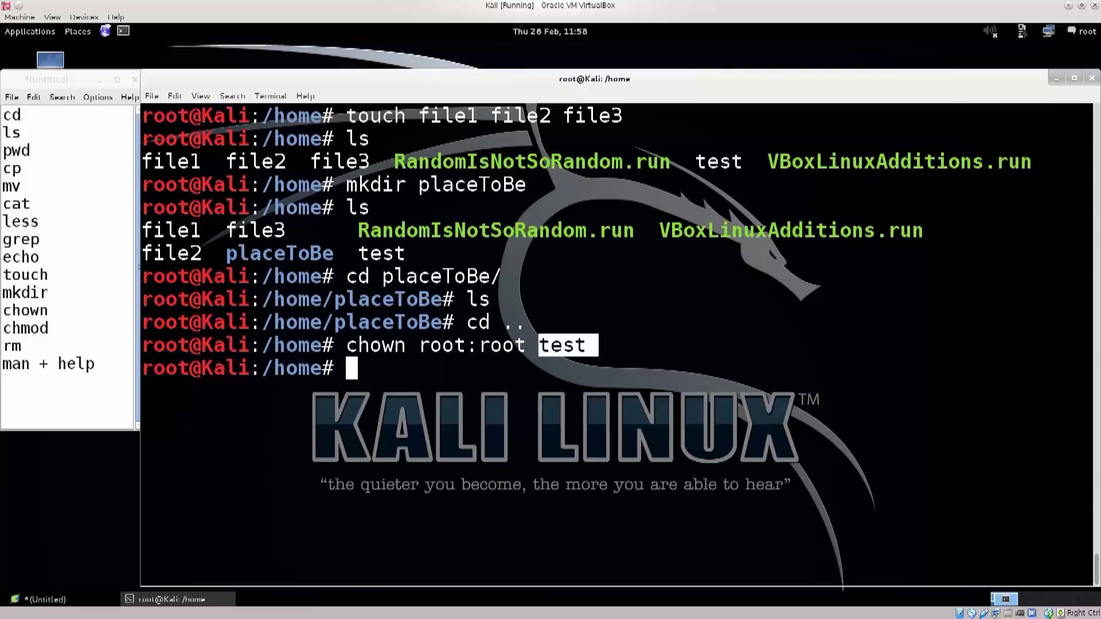
pyautogui.moveTo(420, 345); pyautogui.dragTo(525, 345)
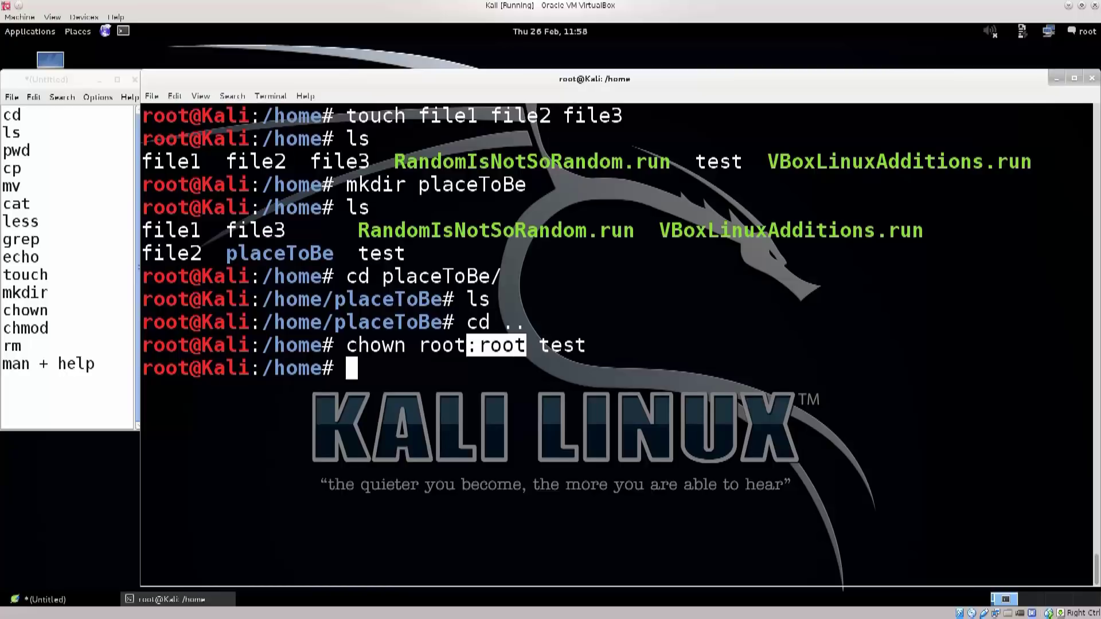
pyautogui.click(526, 345)
pyautogui.write('ls')
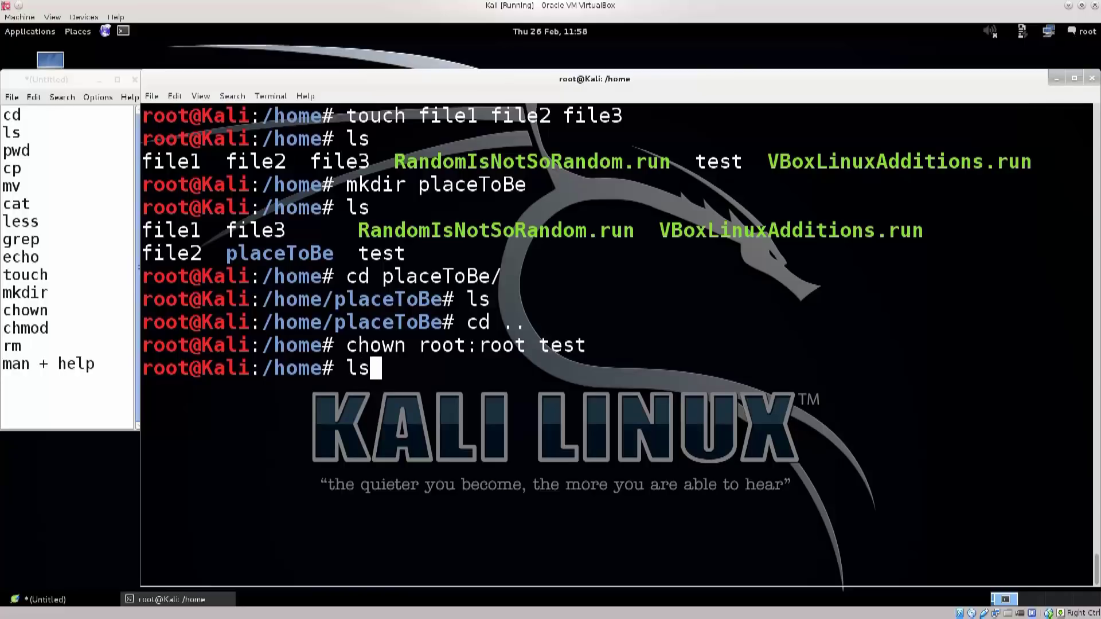
pyautogui.write(' -la')
# Step: List /home with ls -la and highlight the root owner and group columns
pyautogui.press('Return')
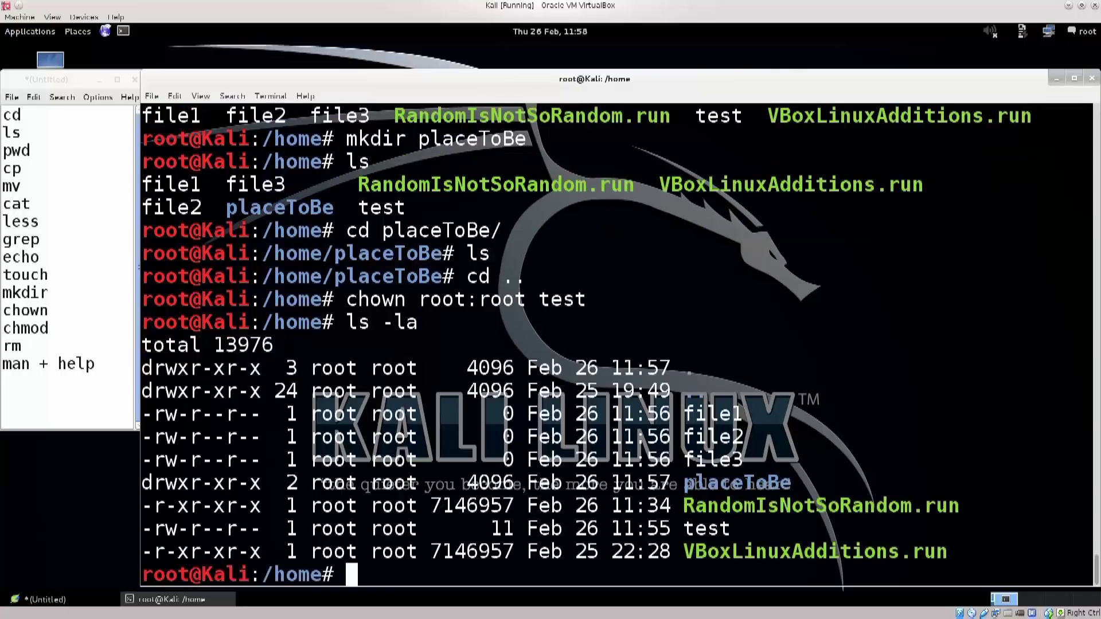
pyautogui.moveTo(322, 369); pyautogui.dragTo(394, 368)
pyautogui.moveTo(311, 392); pyautogui.dragTo(380, 391)
pyautogui.moveTo(141, 414); pyautogui.dragTo(141, 460)
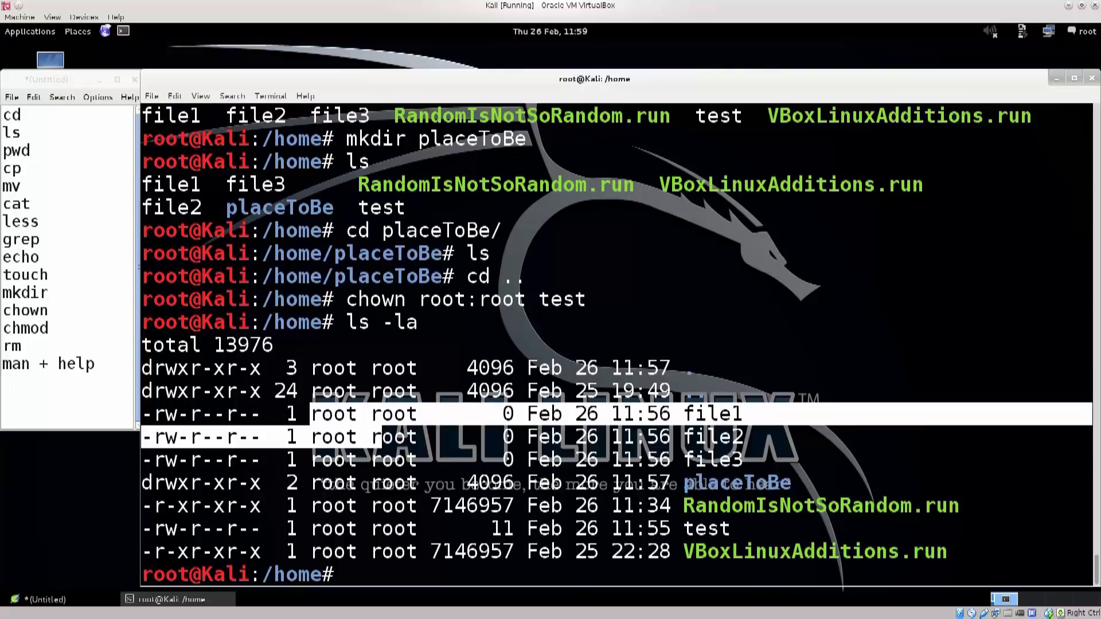
pyautogui.click(141, 461)
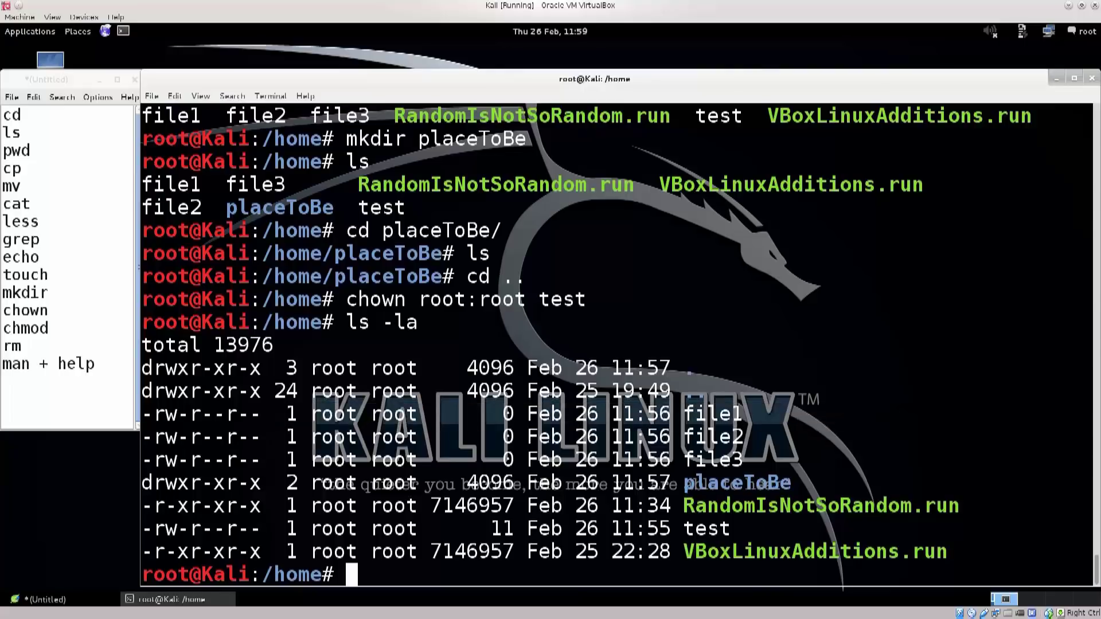
pyautogui.write('clear')
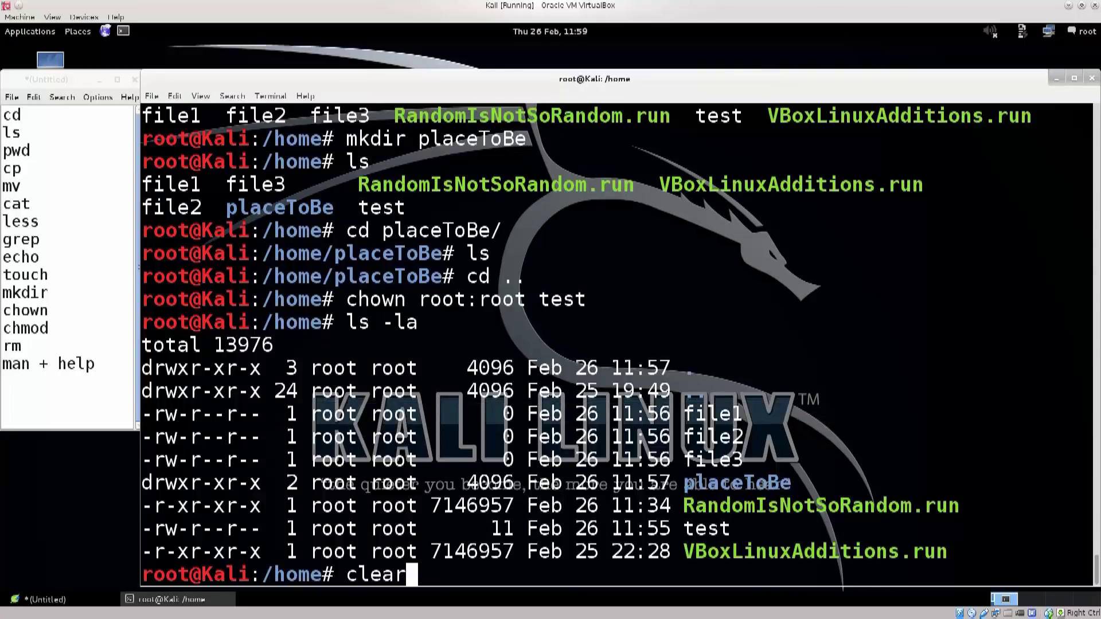
# Step: Clear the screen and discard the half-typed chmod and nano commands
pyautogui.press('Return')
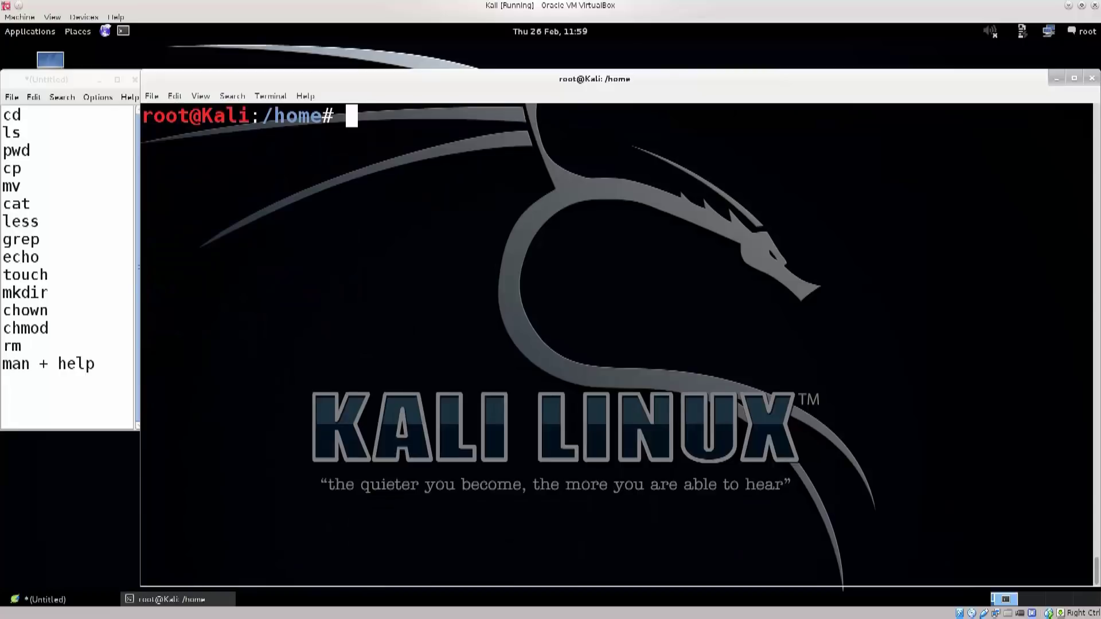
pyautogui.write('chmod')
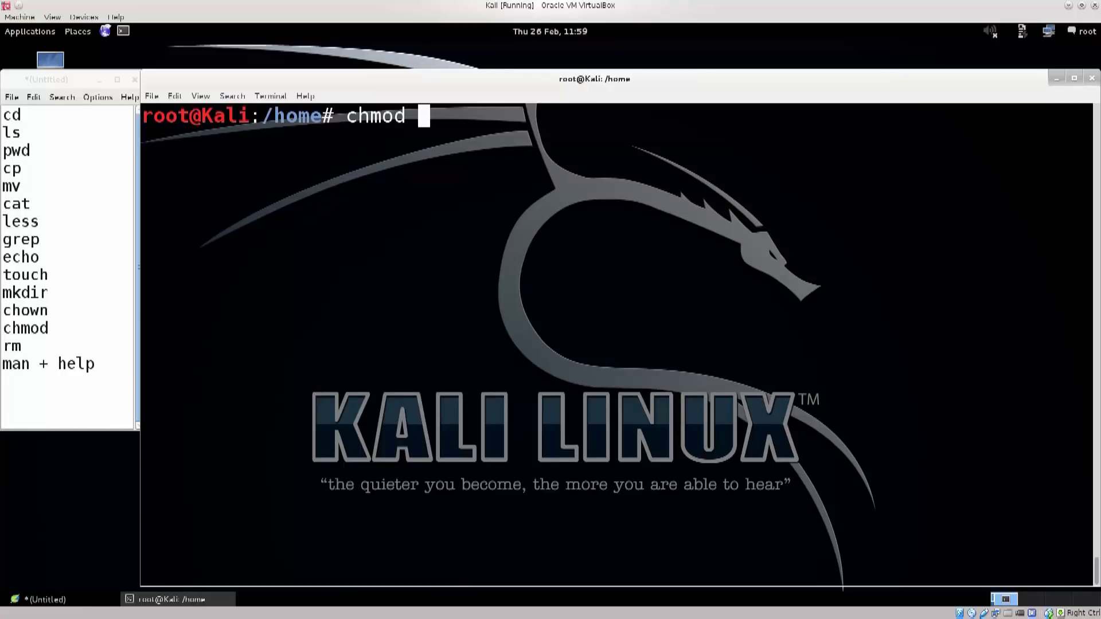
pyautogui.press('BackSpace')
pyautogui.press('BackSpace')
pyautogui.press('BackSpace')
pyautogui.press('BackSpace')
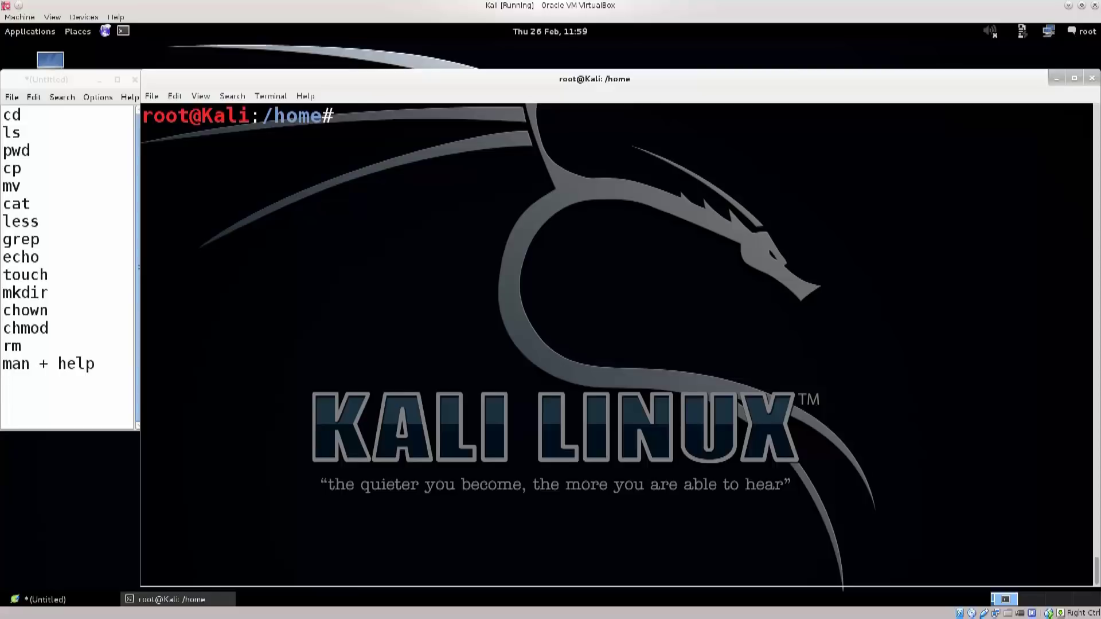
pyautogui.write('nan')
pyautogui.write('o')
pyautogui.press('BackSpace')
pyautogui.press('BackSpace')
pyautogui.press('BackSpace')
pyautogui.press('BackSpace')
pyautogui.write('echo ')
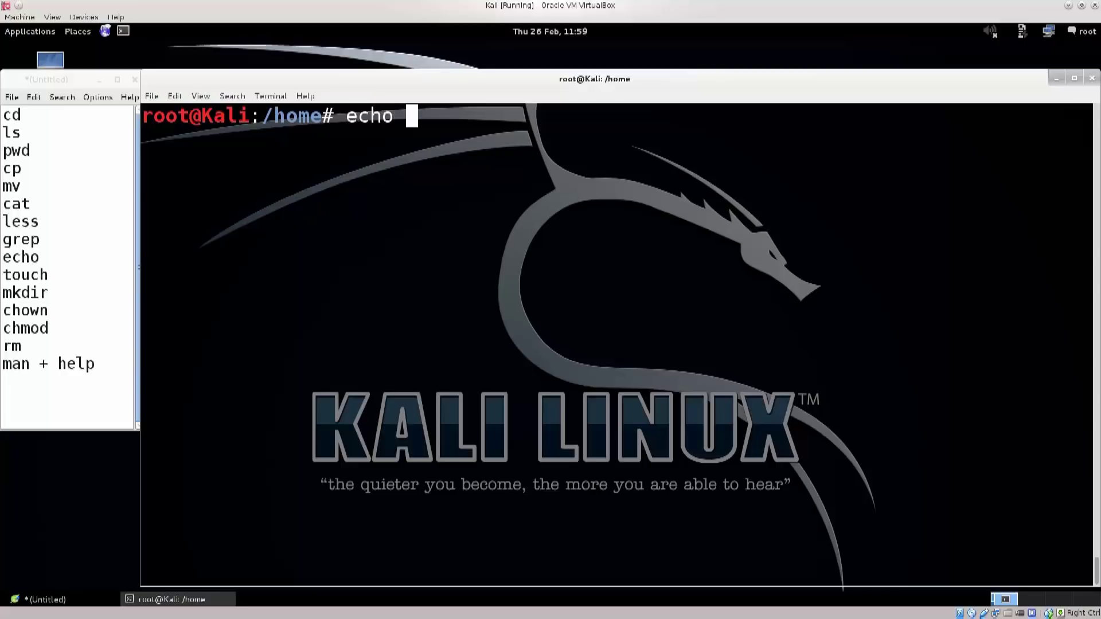
pyautogui.write('"ec')
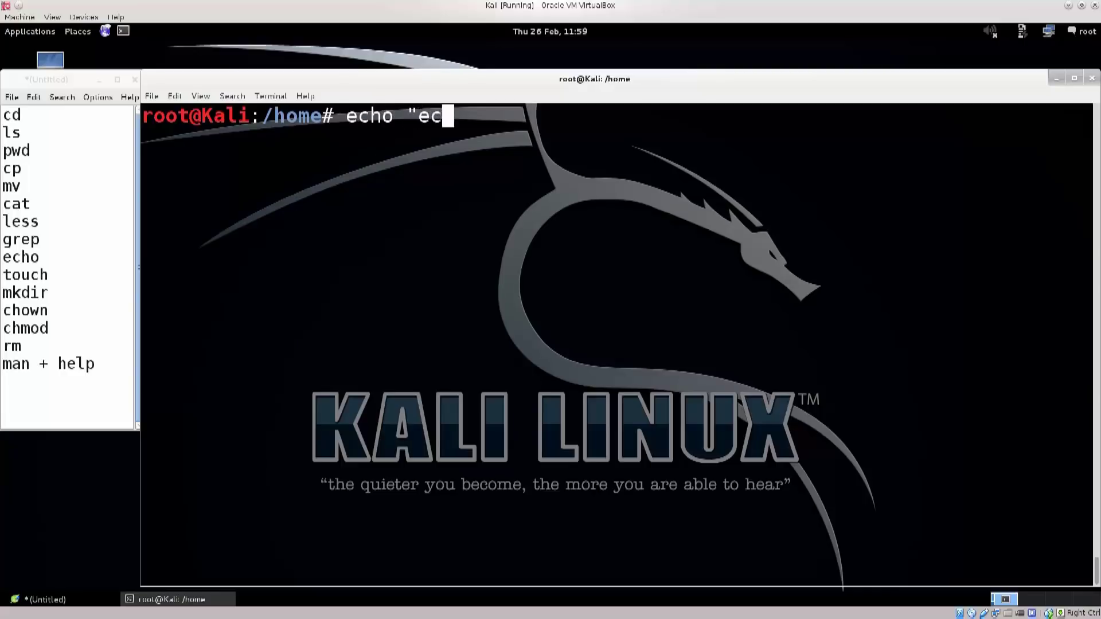
pyautogui.write('ho "')
# Step: Run echo "echo hello" > test after removing a stray space inside the quotes
pyautogui.press('Left')
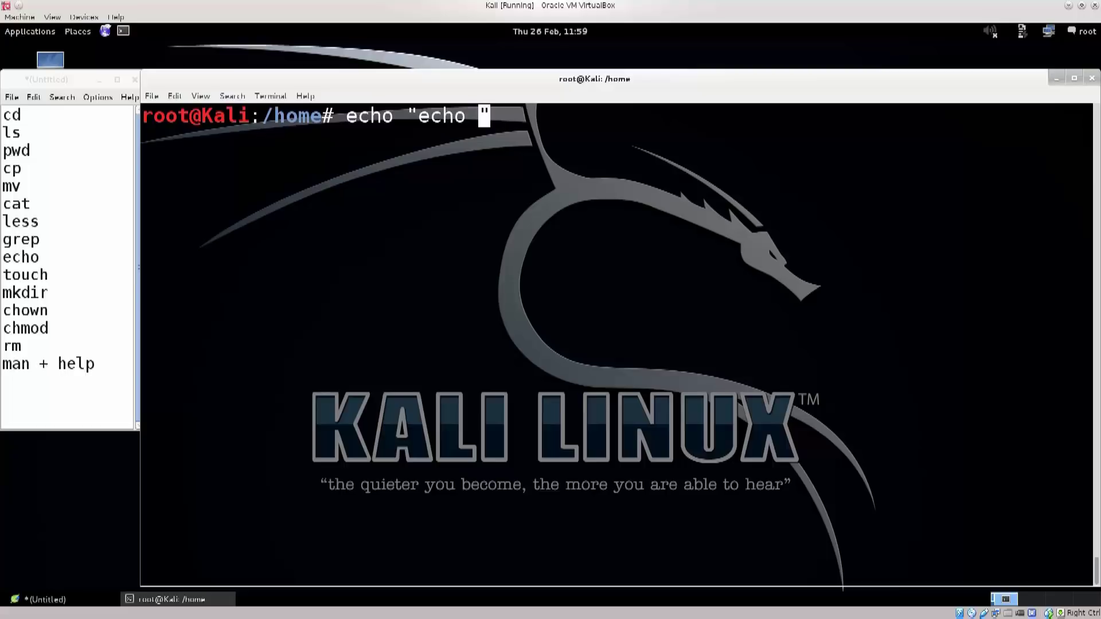
pyautogui.press('BackSpace')
pyautogui.write('he')
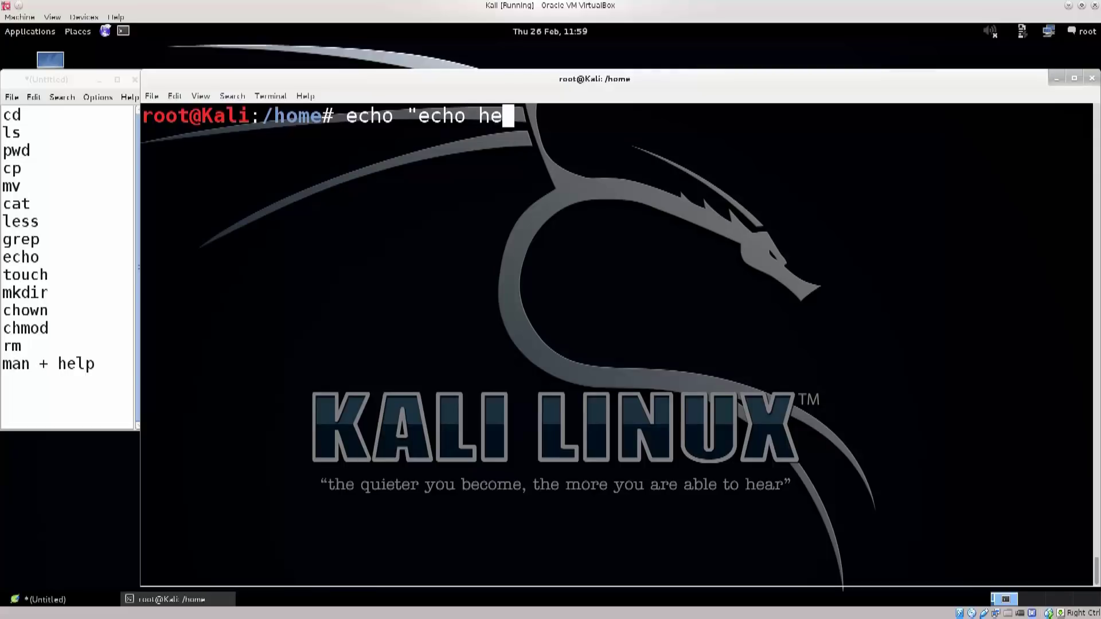
pyautogui.write('llo')
pyautogui.press('Right')
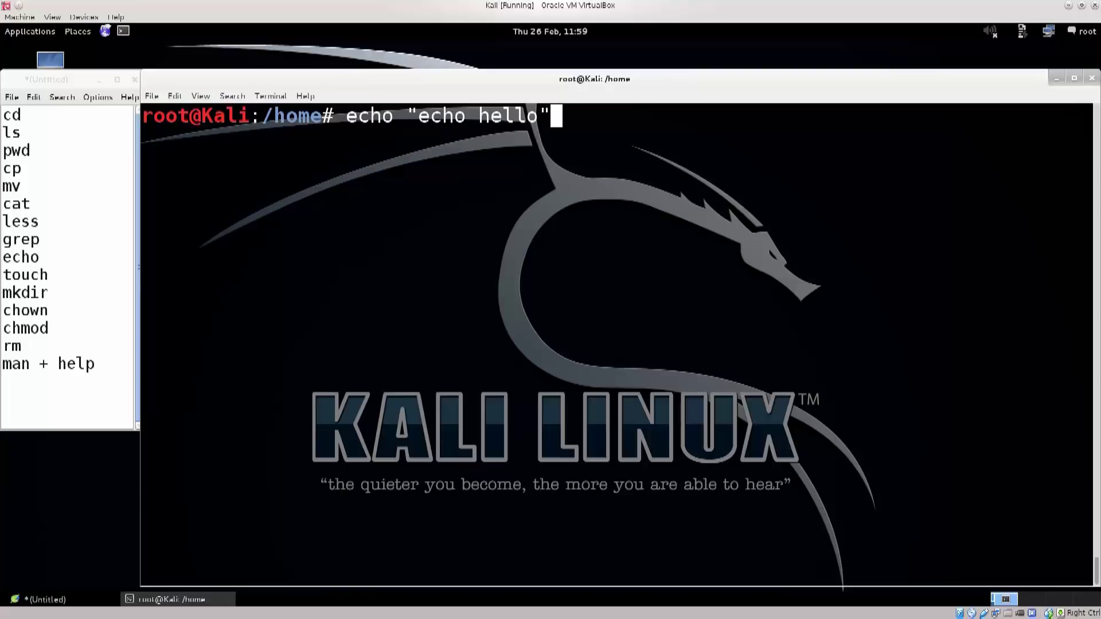
pyautogui.write('> ')
pyautogui.write('test')
pyautogui.press('Return')
pyautogui.write('mv ')
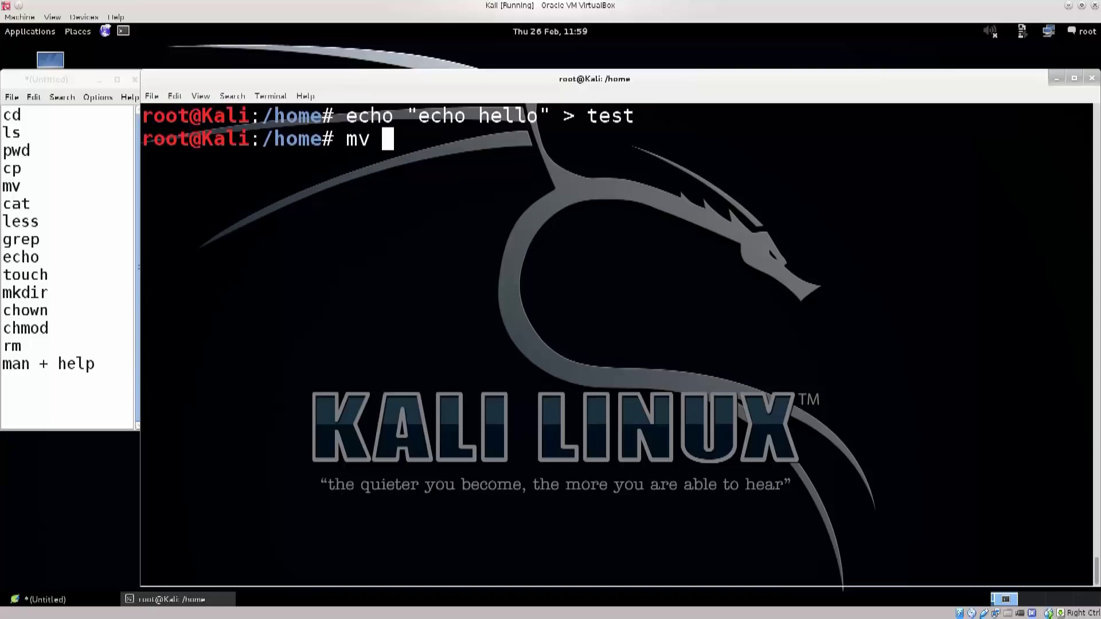
pyautogui.write('test test.')
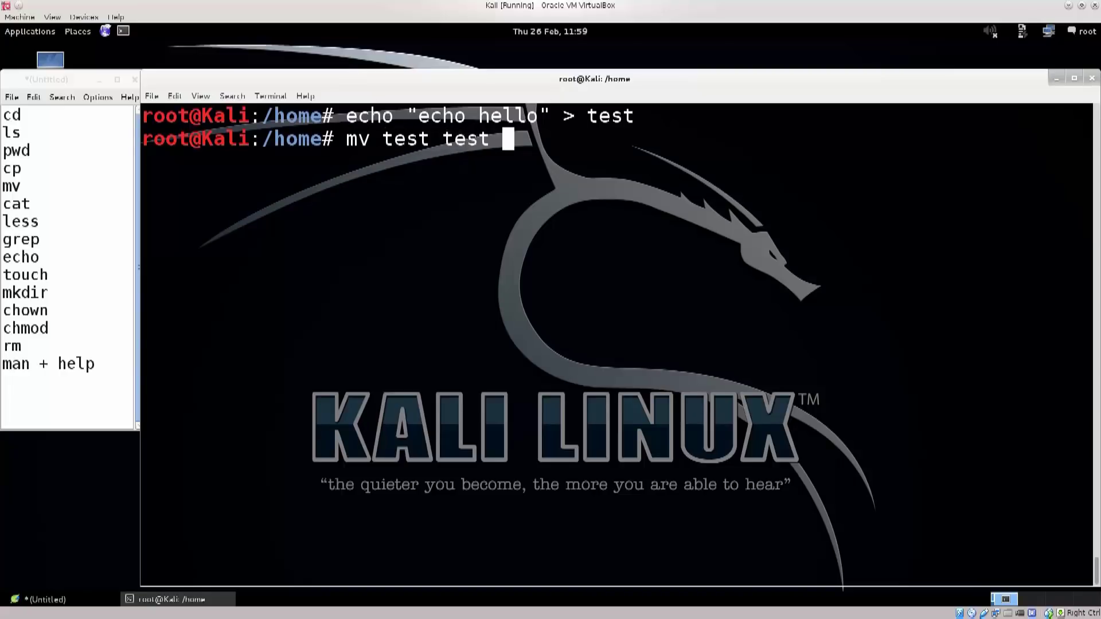
# Step: Run mv test test.sh and highlight the new name test.sh
pyautogui.press('BackSpace')
pyautogui.write('.sh')
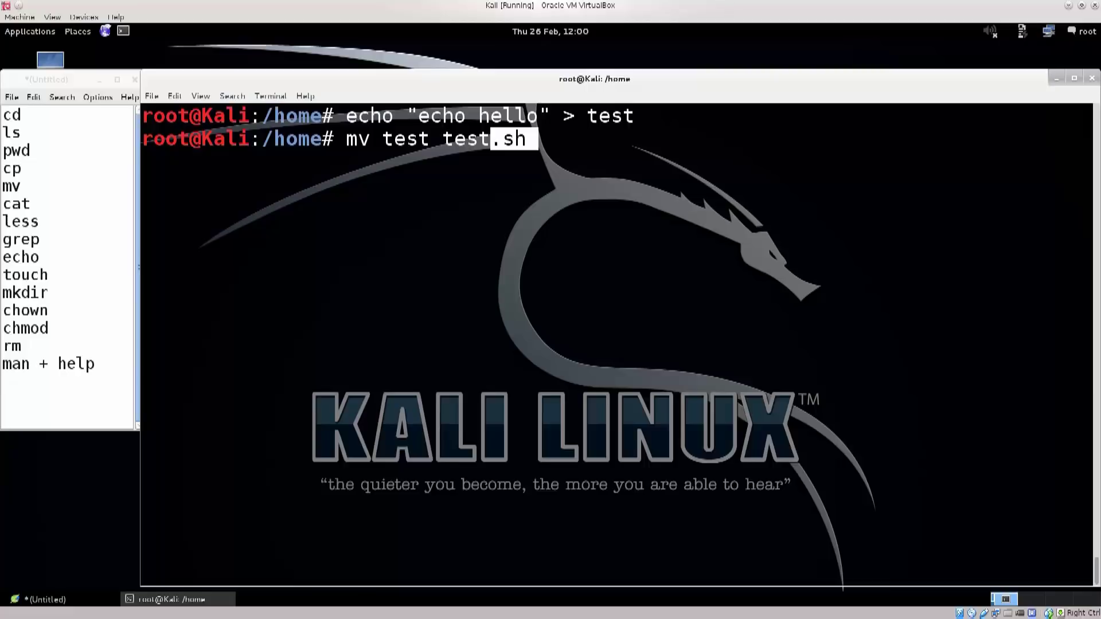
pyautogui.press('Return')
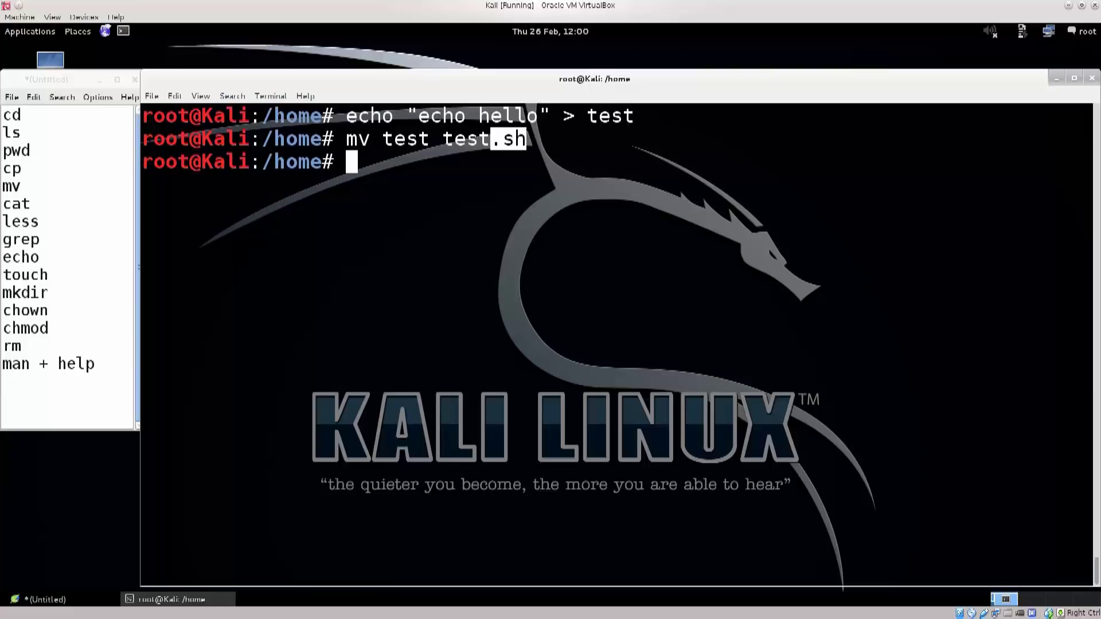
pyautogui.moveTo(442, 138); pyautogui.dragTo(527, 139)
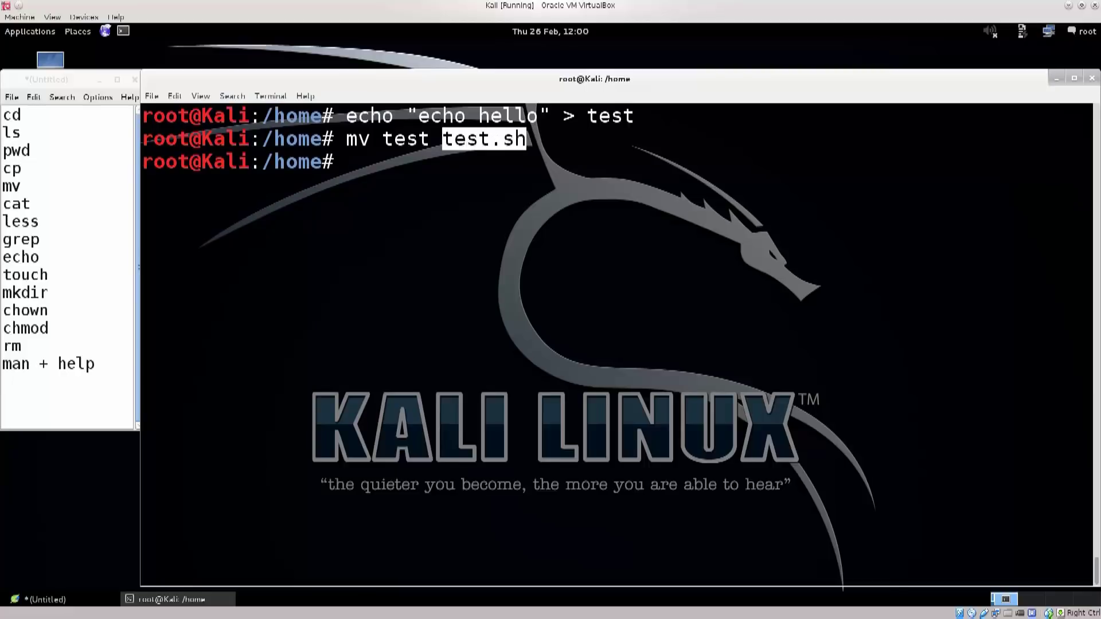
pyautogui.click(526, 139)
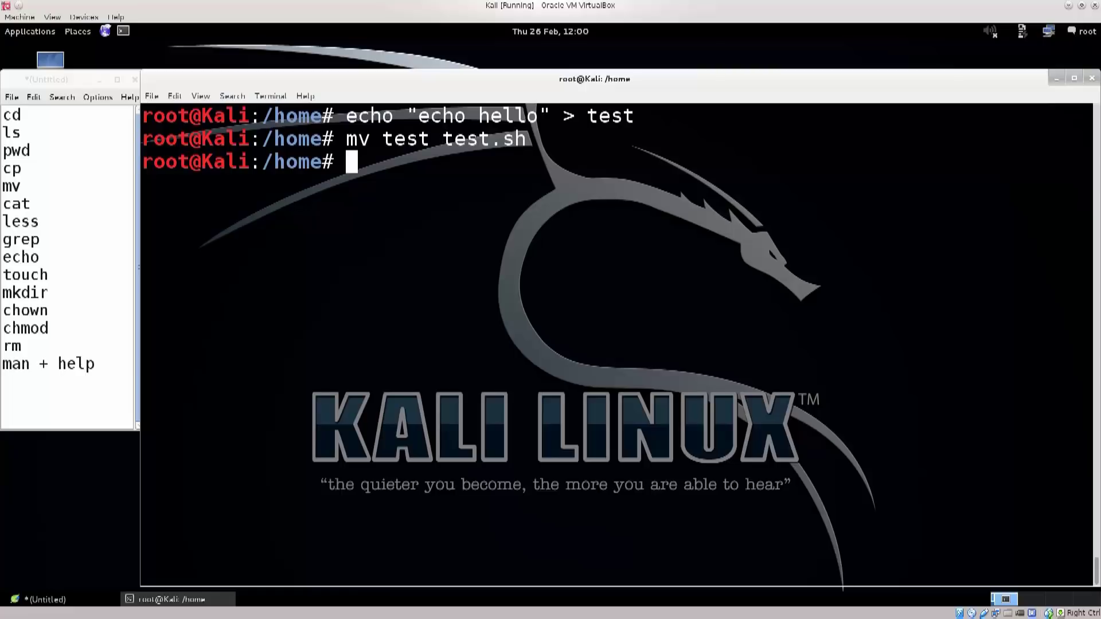
pyautogui.write('./')
pyautogui.write('te')
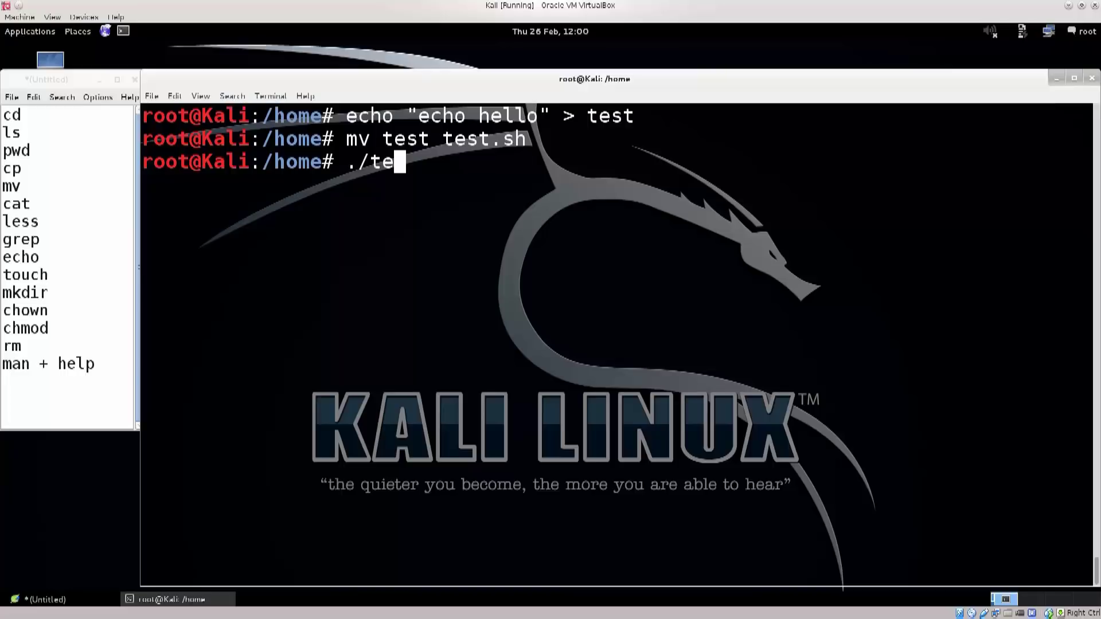
pyautogui.press('BackSpace')
pyautogui.press('BackSpace')
pyautogui.press('BackSpace')
pyautogui.press('BackSpace')
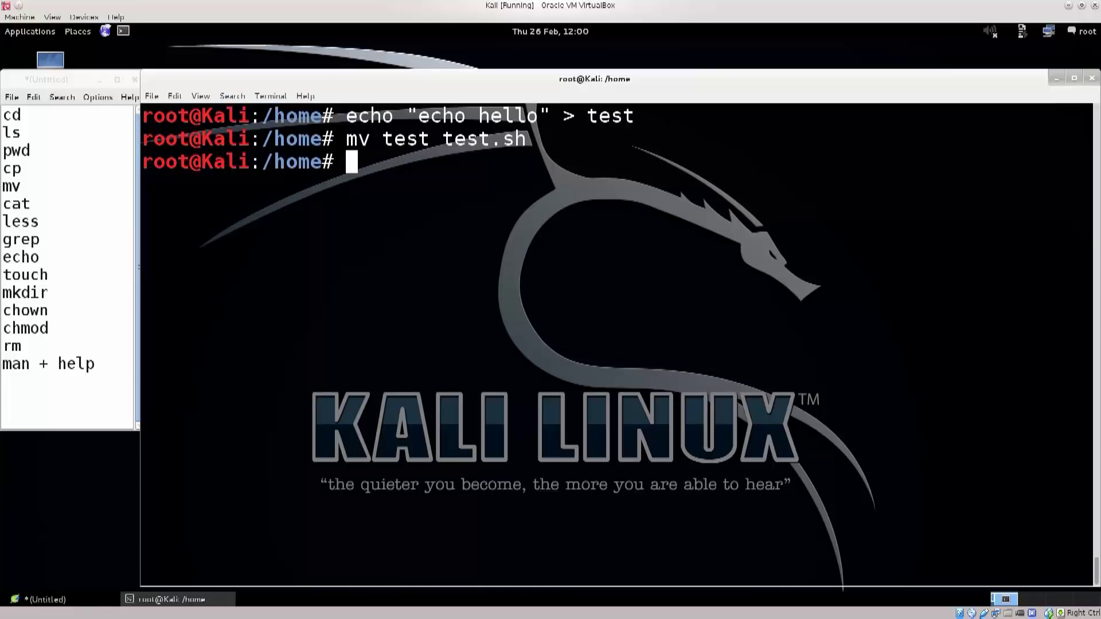
pyautogui.write('ls ')
pyautogui.write('-la')
# Step: Run ls -la and highlight the test.sh and VBoxLinuxAdditions.run file names
pyautogui.press('Return')
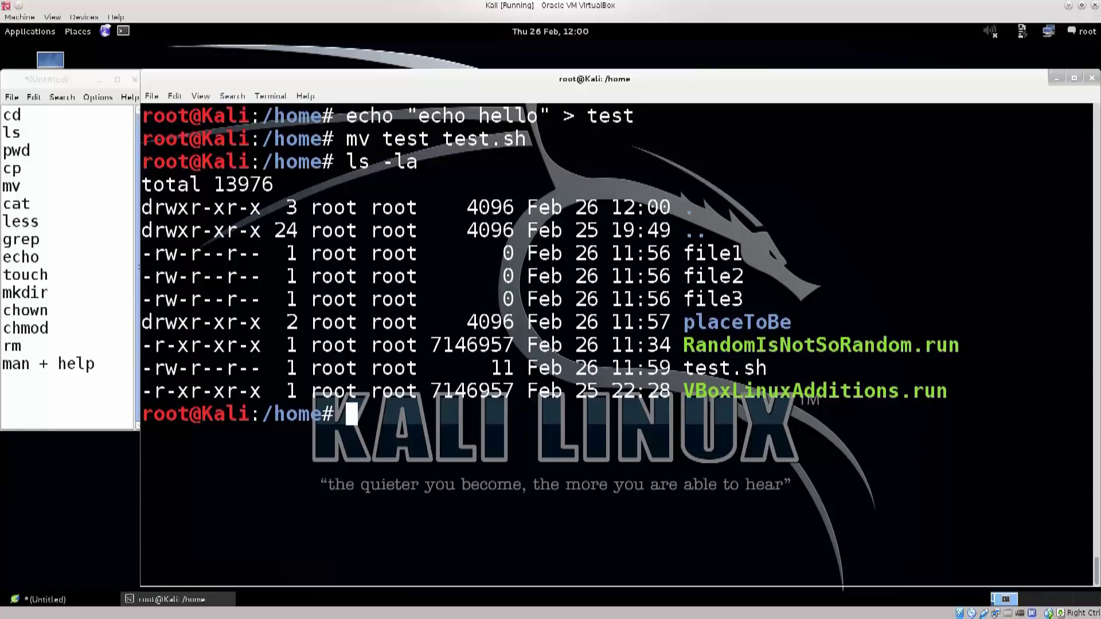
pyautogui.moveTo(732, 369)
pyautogui.mouseDown()
pyautogui.moveTo(767, 369)
pyautogui.moveTo(552, 368)
pyautogui.mouseUp()
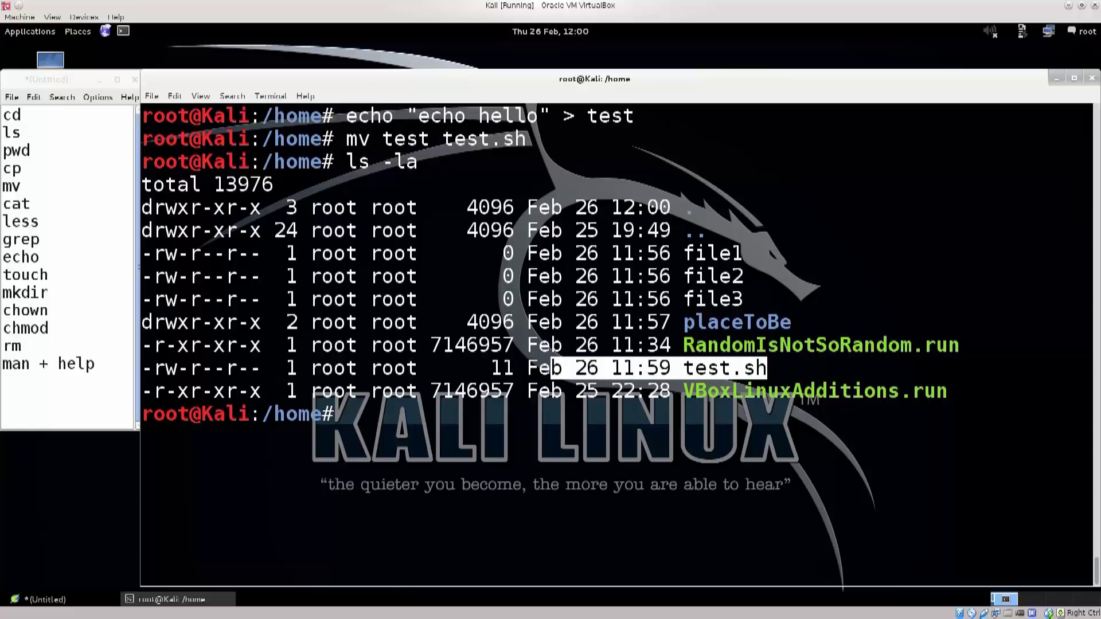
pyautogui.moveTo(685, 390); pyautogui.dragTo(948, 391)
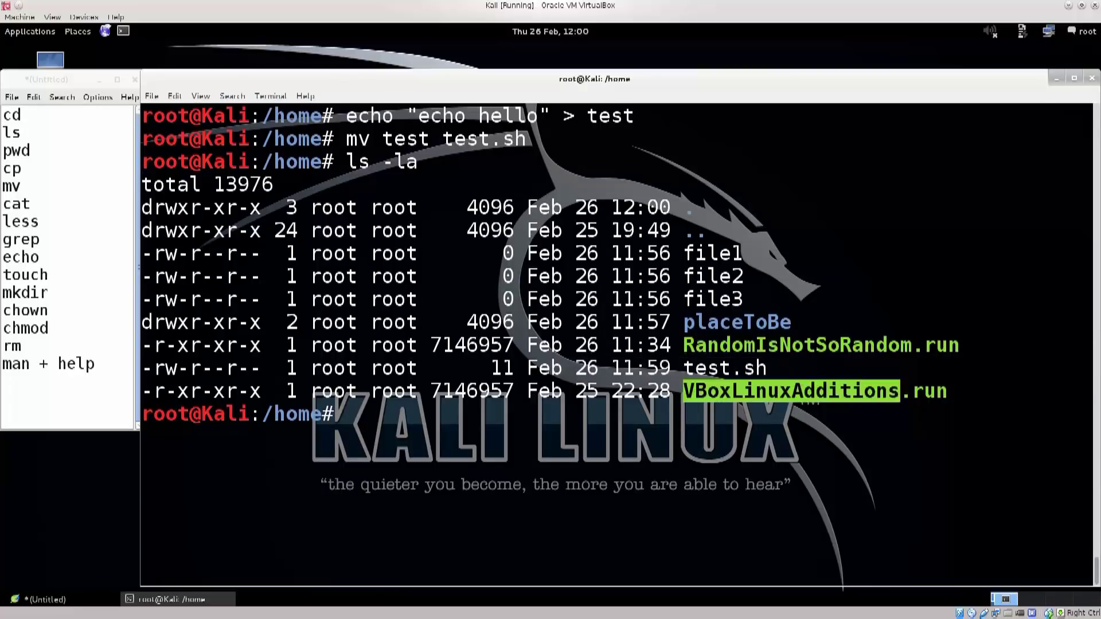
pyautogui.moveTo(686, 368); pyautogui.dragTo(765, 369)
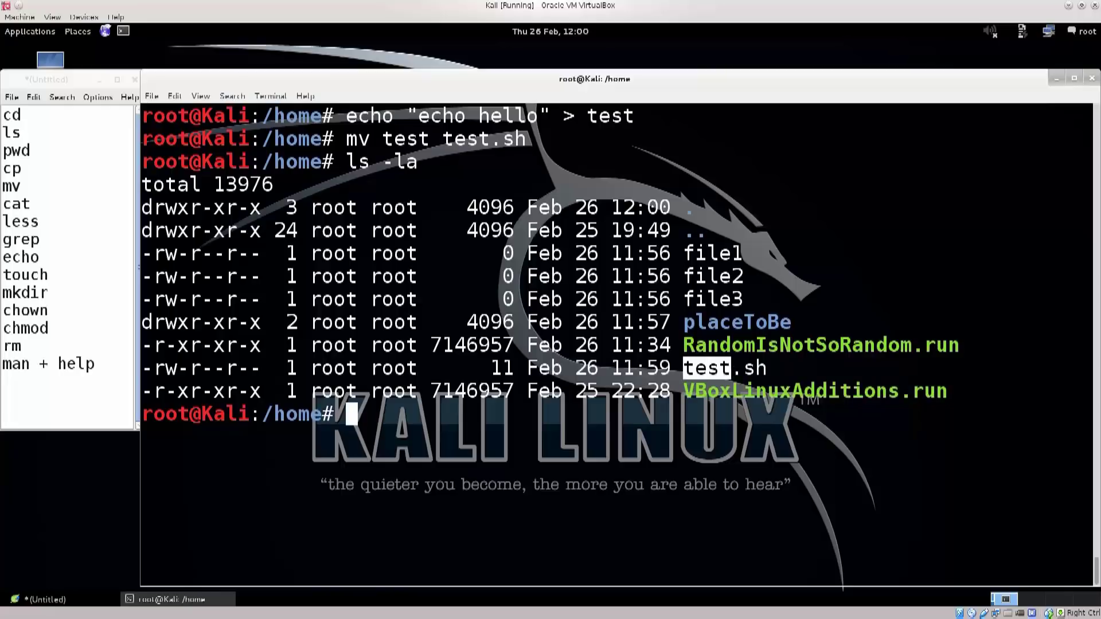
pyautogui.moveTo(695, 391); pyautogui.dragTo(755, 391)
pyautogui.moveTo(695, 368); pyautogui.dragTo(766, 368)
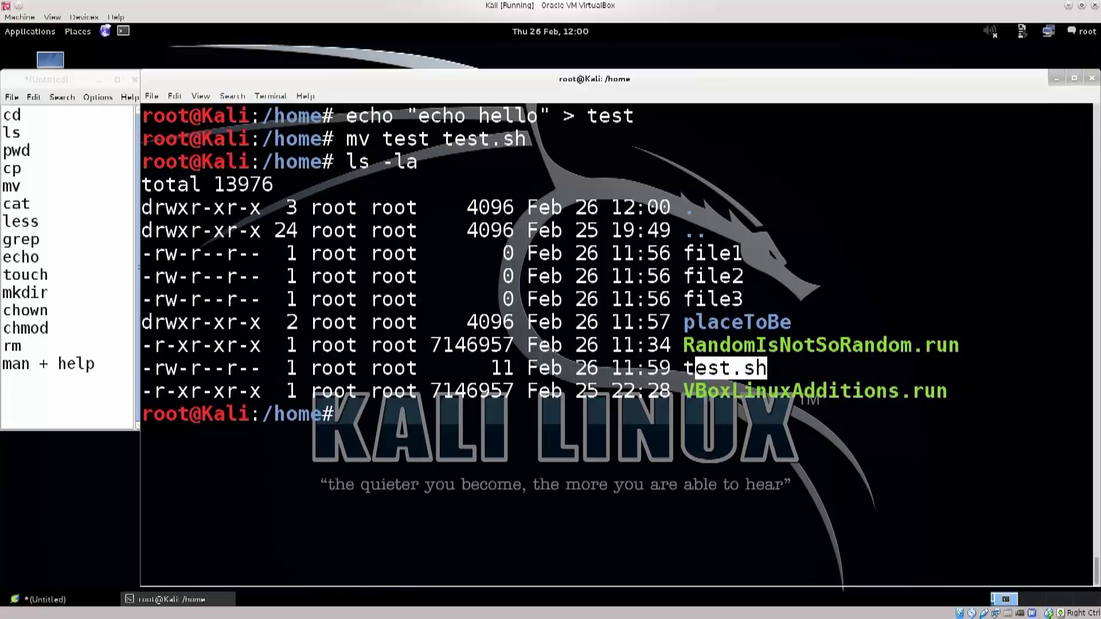
# Step: Highlight test.sh's -rw-r--r-- permissions against the .run file's execute bits
pyautogui.moveTo(142, 368); pyautogui.dragTo(260, 368)
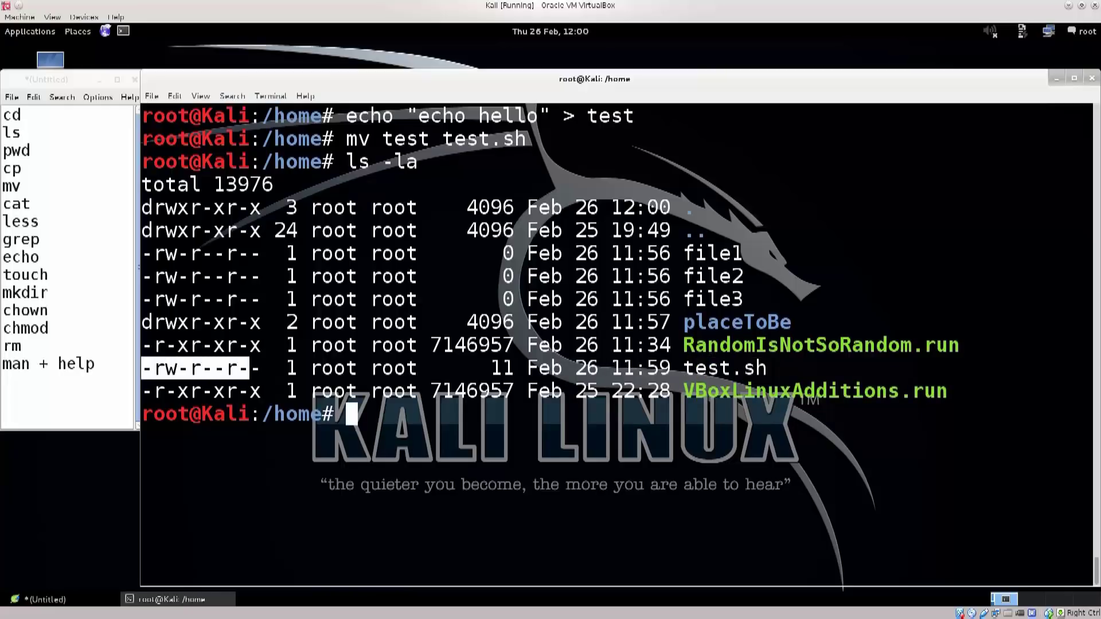
pyautogui.moveTo(142, 391); pyautogui.dragTo(261, 391)
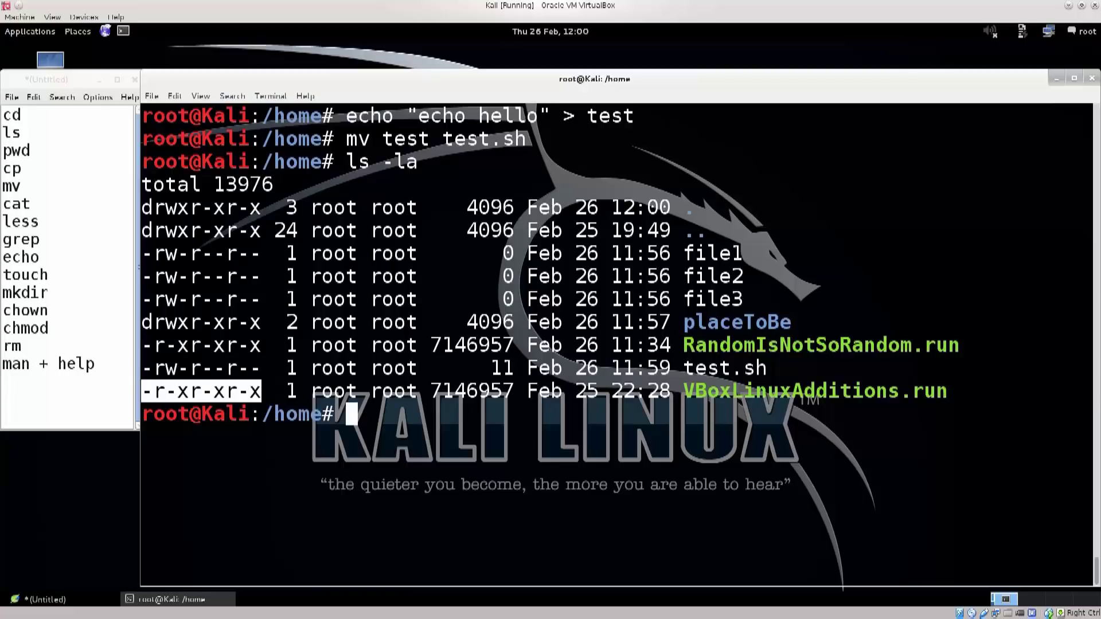
pyautogui.click(261, 390)
pyautogui.moveTo(179, 391)
pyautogui.mouseDown()
pyautogui.moveTo(261, 391)
pyautogui.moveTo(225, 391)
pyautogui.mouseUp()
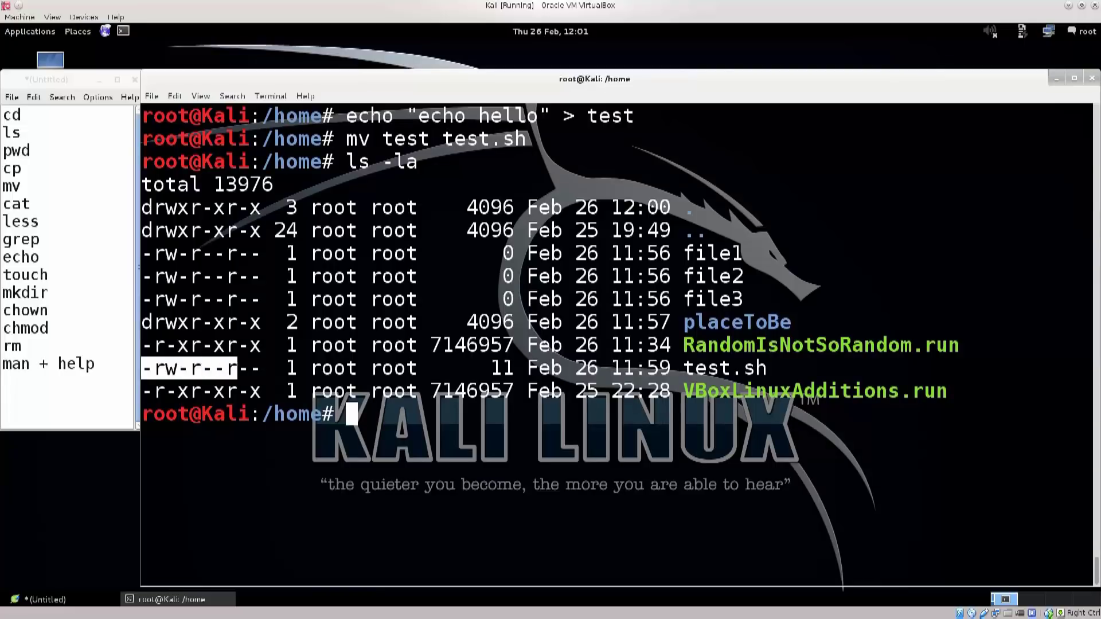
pyautogui.moveTo(143, 368); pyautogui.dragTo(261, 369)
pyautogui.click(261, 368)
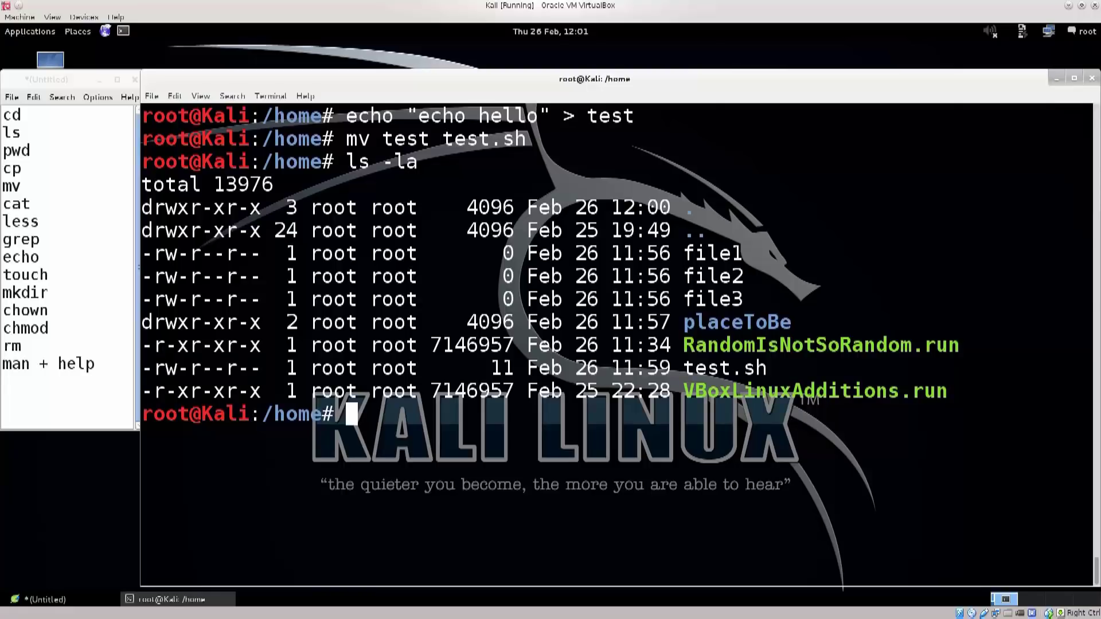
pyautogui.write('ch')
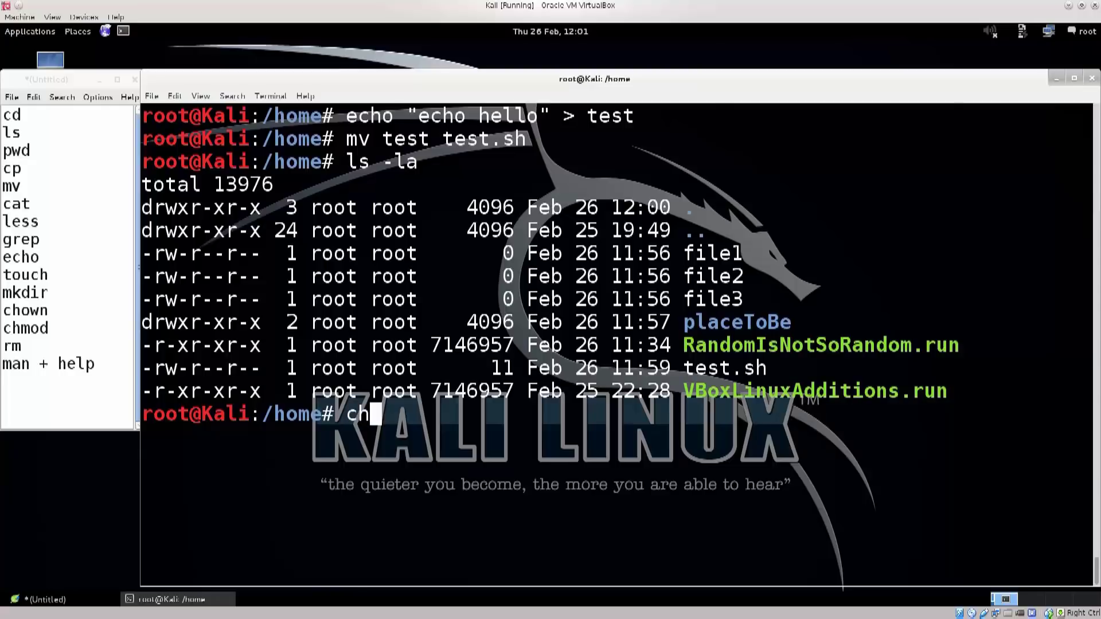
pyautogui.write('mod ')
pyautogui.write('+x')
# Step: Try symbolic modes +x, +w and +r after chmod, erasing each
pyautogui.press('BackSpace')
pyautogui.write('w')
pyautogui.press('BackSpace')
pyautogui.write('x')
pyautogui.press('BackSpace')
pyautogui.write('r')
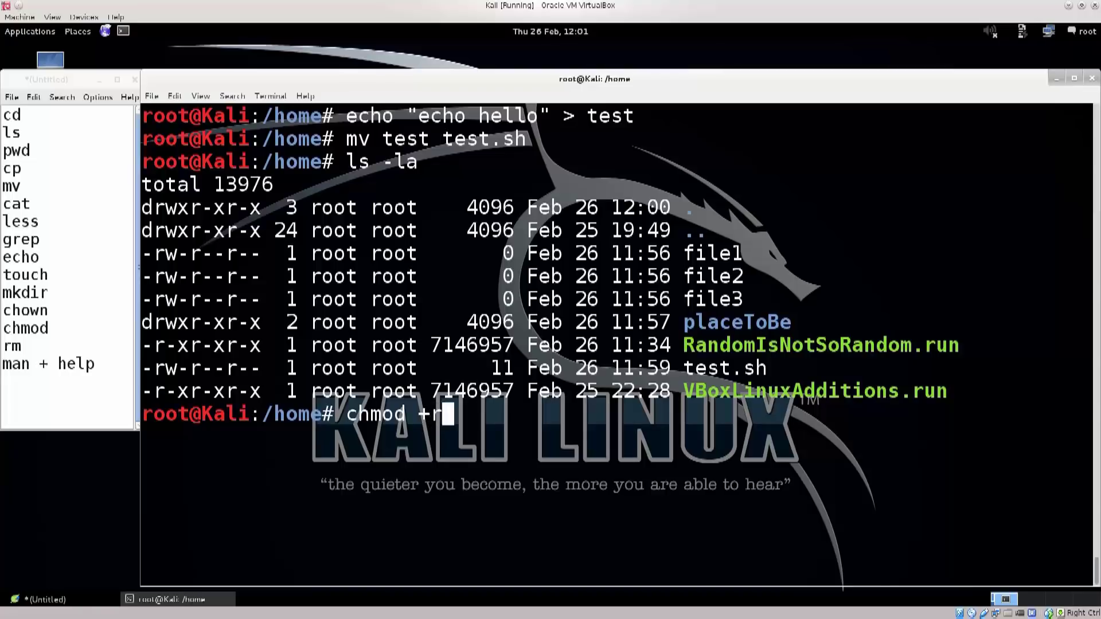
pyautogui.press('BackSpace')
pyautogui.press('BackSpace')
pyautogui.write('755')
# Step: Try numeric modes 755 and 777 plus +w and +x, leaving chmod +x unrun
pyautogui.press('BackSpace')
pyautogui.press('BackSpace')
pyautogui.press('BackSpace')
pyautogui.write('8')
pyautogui.press('BackSpace')
pyautogui.write('+w')
pyautogui.press('BackSpace')
pyautogui.write('x')
pyautogui.press('BackSpace')
pyautogui.write('x')
pyautogui.press('BackSpace')
pyautogui.press('BackSpace')
pyautogui.write('777')
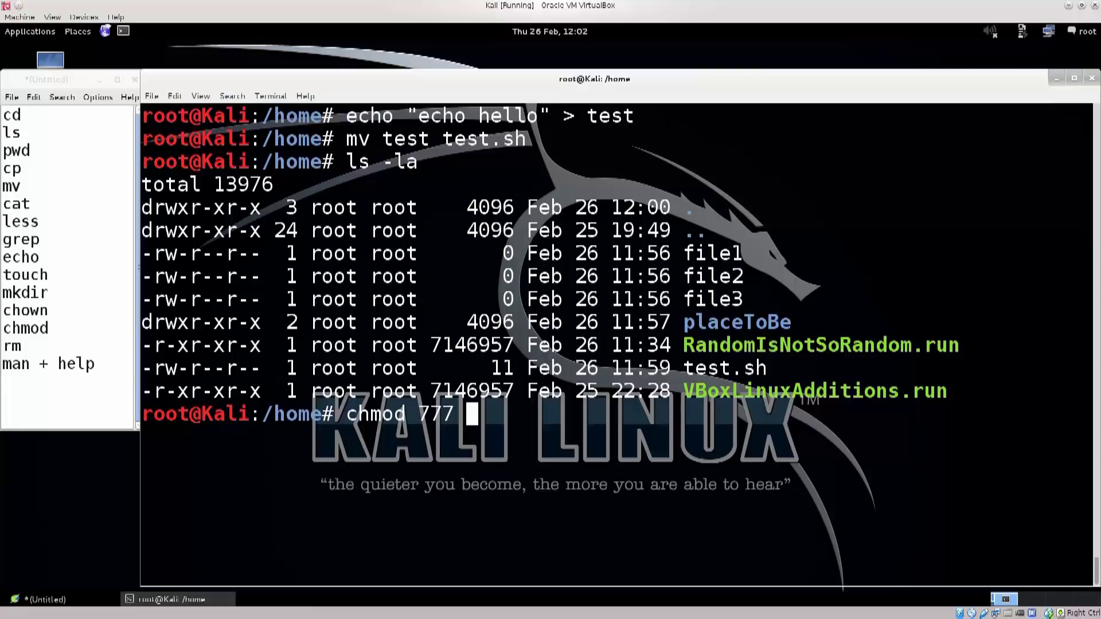
pyautogui.press('BackSpace')
pyautogui.press('BackSpace')
pyautogui.press('BackSpace')
pyautogui.press('BackSpace')
pyautogui.write('+x ')
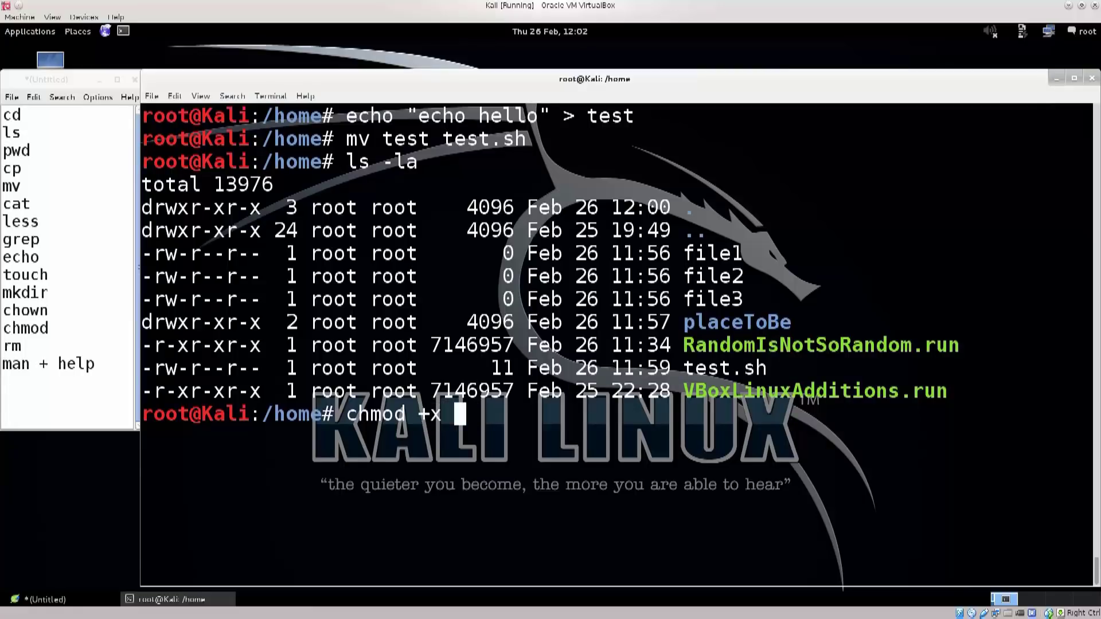
pyautogui.write('R')
# Step: Run chmod +x test.sh, then ls -la to confirm test.sh shows -rwxr-xr-x
pyautogui.press('Tab')
pyautogui.press('BackSpace')
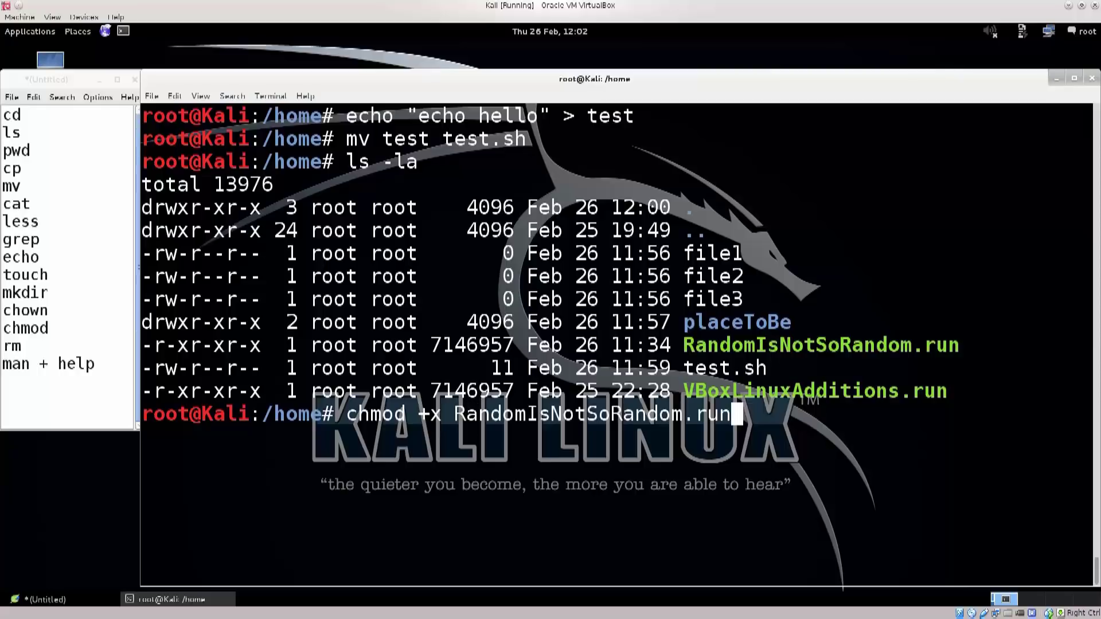
pyautogui.press('BackSpace')
pyautogui.press('BackSpace')
pyautogui.press('BackSpace')
pyautogui.press('BackSpace')
pyautogui.press('BackSpace')
pyautogui.press('BackSpace')
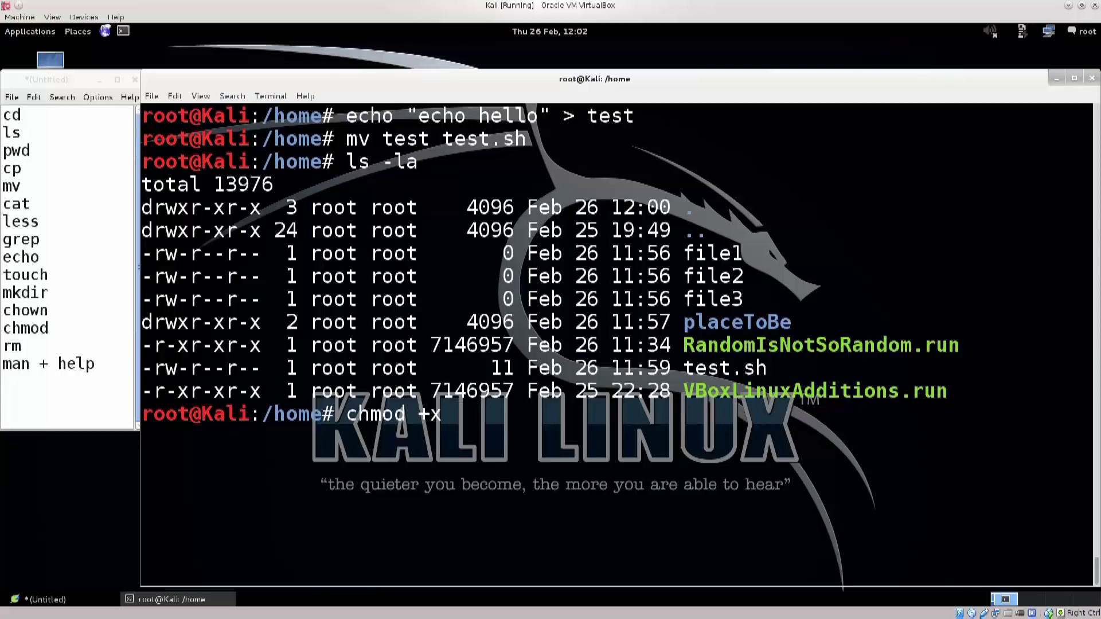
pyautogui.write(' te')
pyautogui.press('Tab')
pyautogui.press('Return')
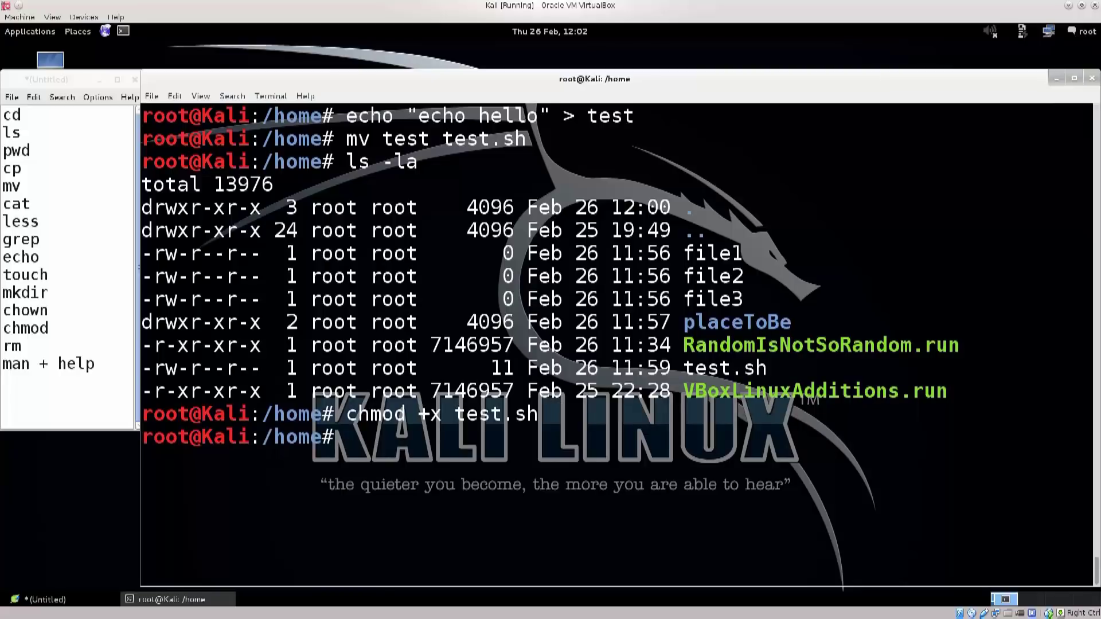
pyautogui.write('ls -la')
pyautogui.press('Return')
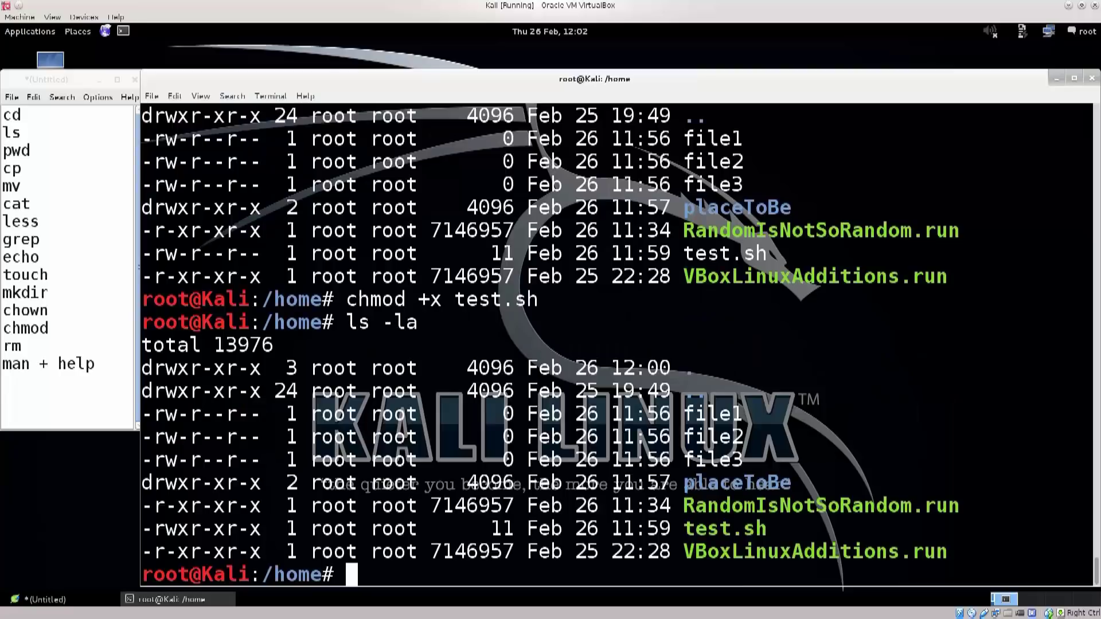
pyautogui.moveTo(685, 529); pyautogui.dragTo(767, 528)
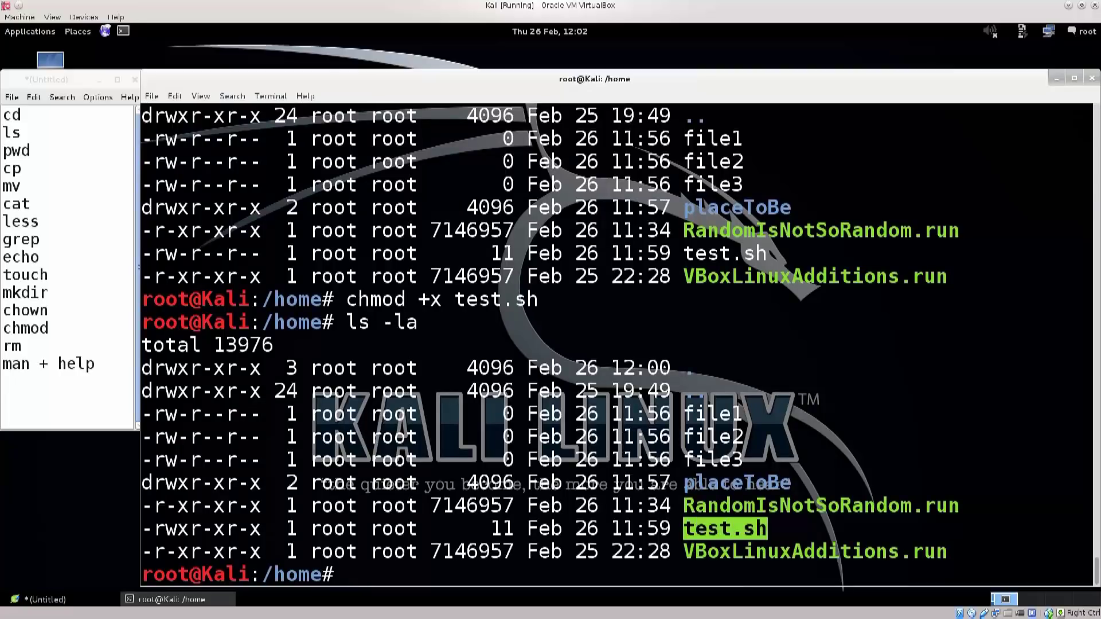
pyautogui.write('./r')
# Step: Run ./test.sh, which prints hello, and highlight the command and its output
pyautogui.press('BackSpace')
pyautogui.write('t')
pyautogui.press('Tab')
pyautogui.press('Return')
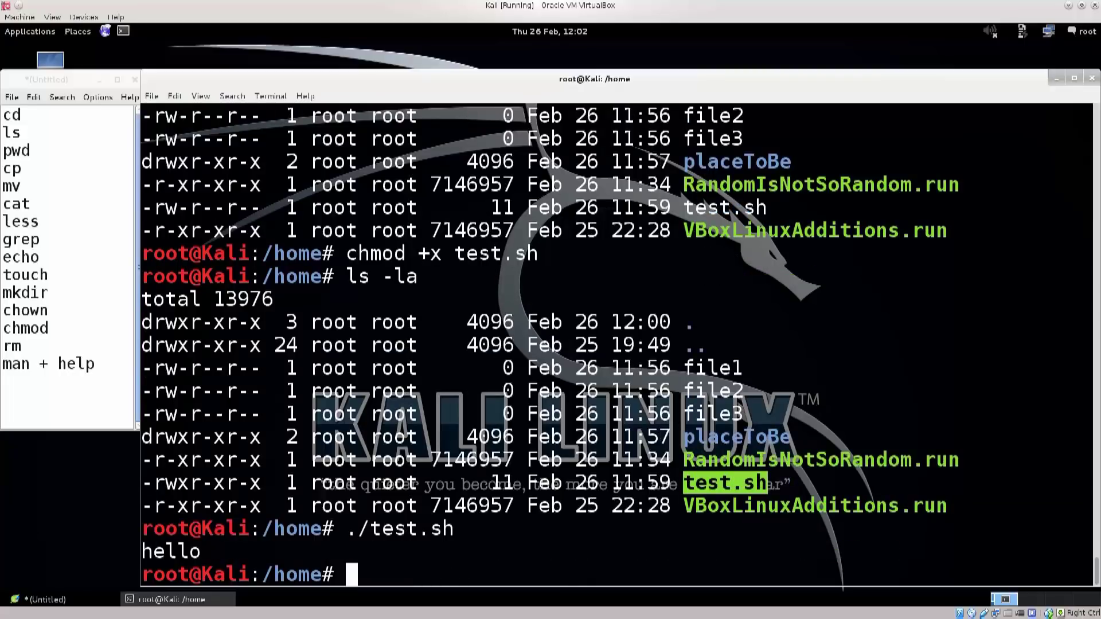
pyautogui.doubleClick(400, 528)
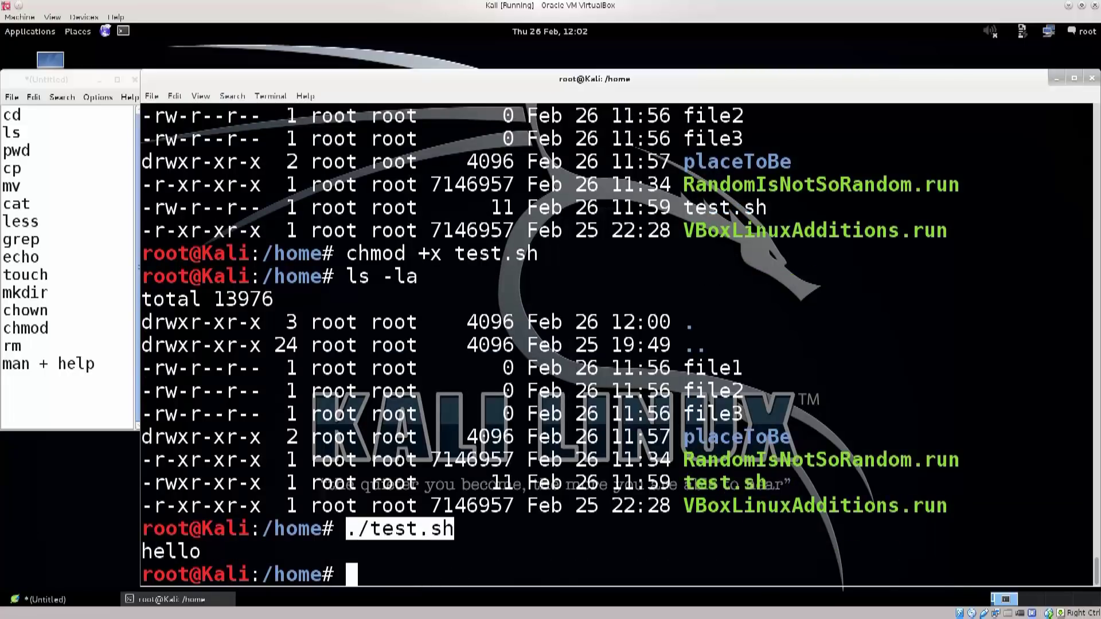
pyautogui.doubleClick(171, 551)
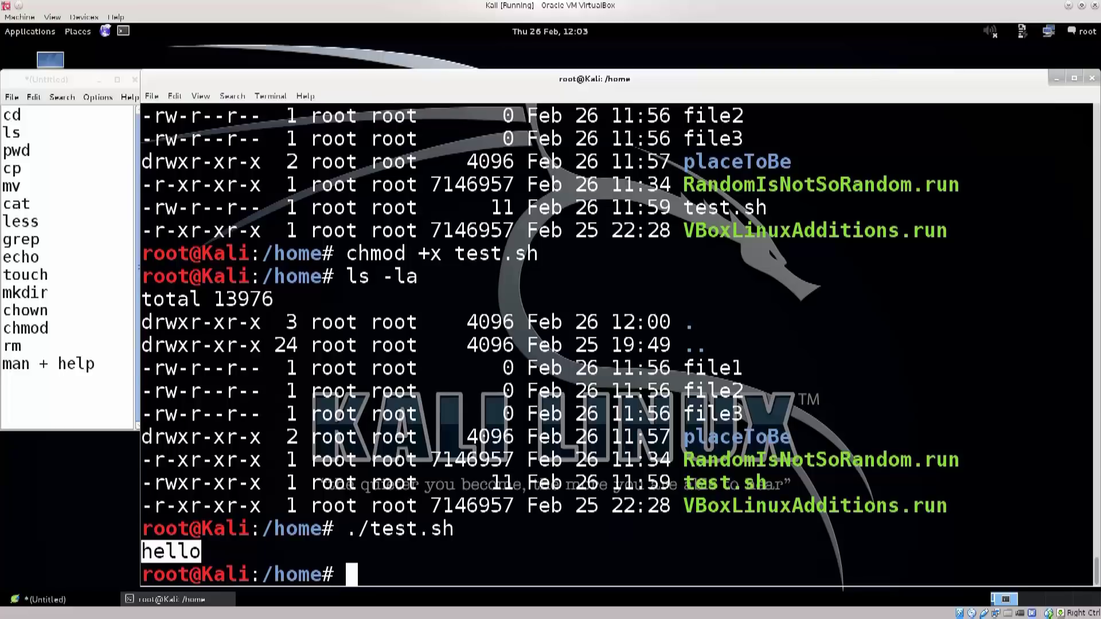
pyautogui.write('cle')
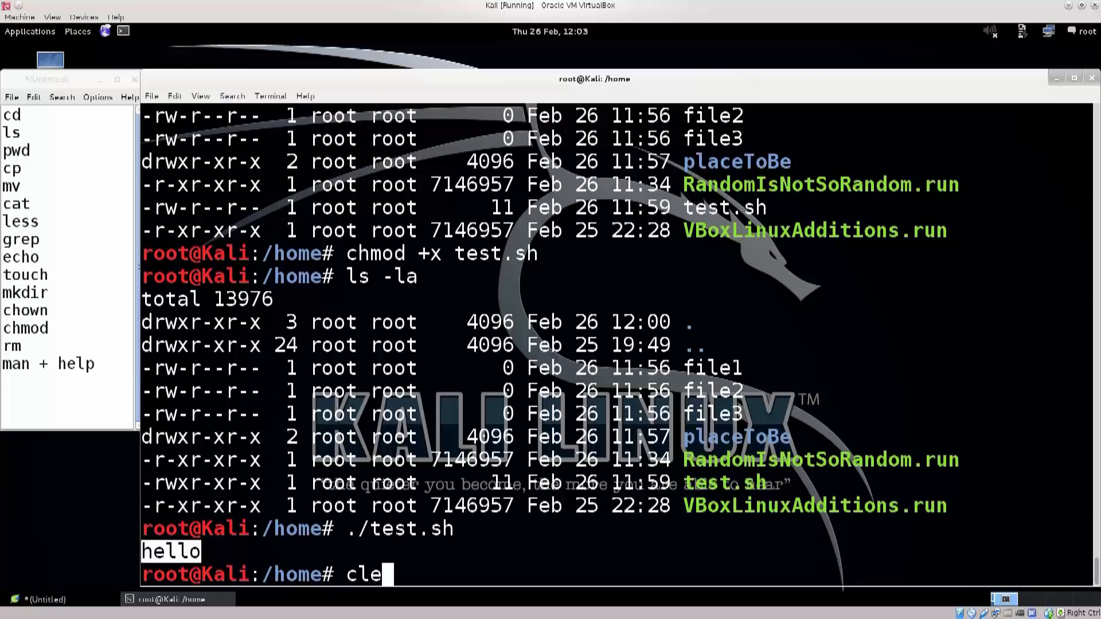
pyautogui.write('ar')
# Step: Clear the screen, run rm test.sh, and list the remaining files with ls
pyautogui.press('Return')
pyautogui.write('rm')
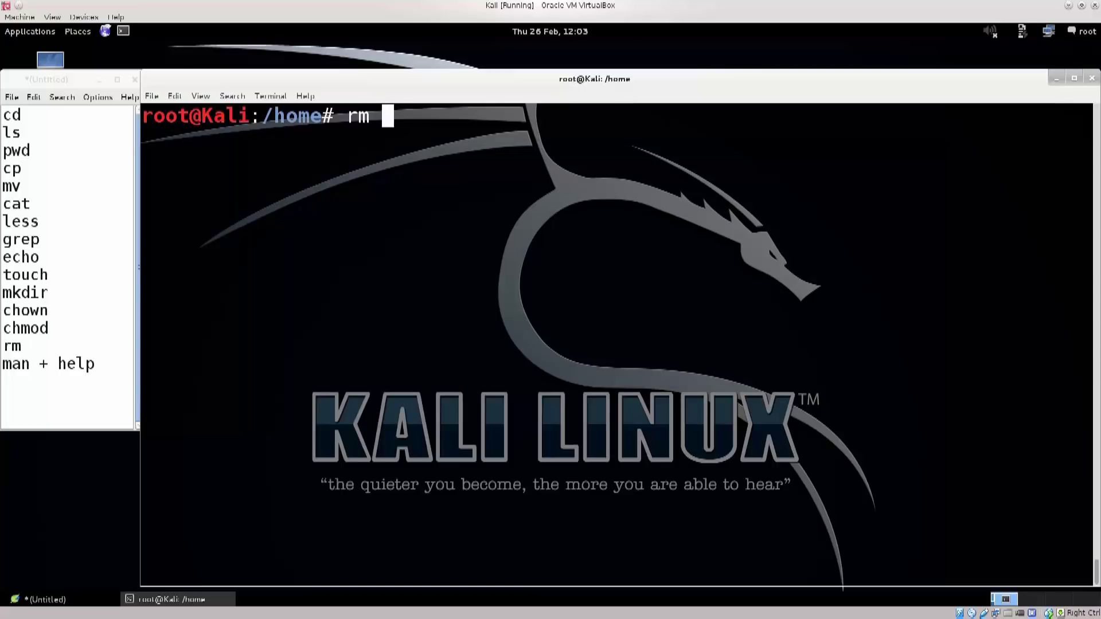
pyautogui.write('te')
pyautogui.press('Tab')
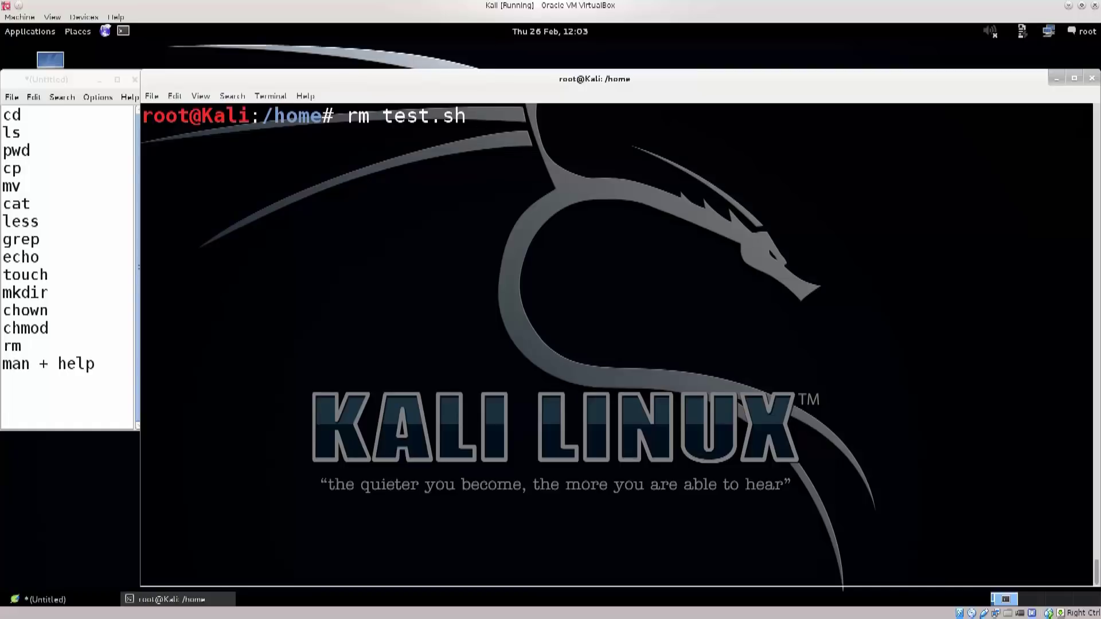
pyautogui.press('Return')
pyautogui.write('ls')
pyautogui.press('Return')
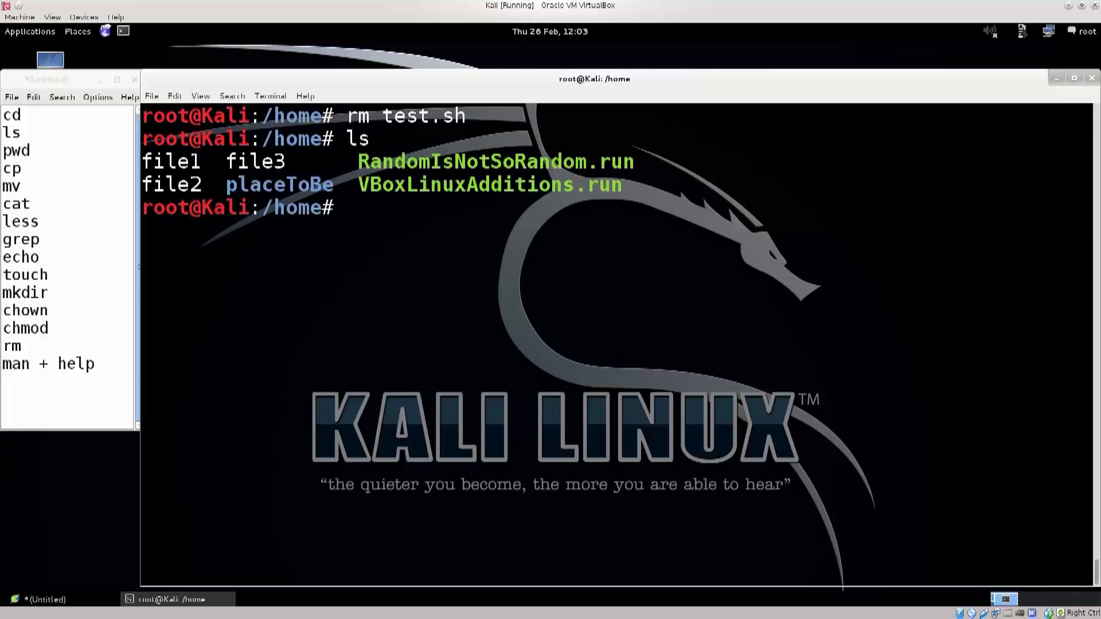
pyautogui.write('cd ')
pyautogui.write('p')
# Step: Create an empty file test inside placeToBe with touch, then return to /home
pyautogui.press('Tab')
pyautogui.press('Return')
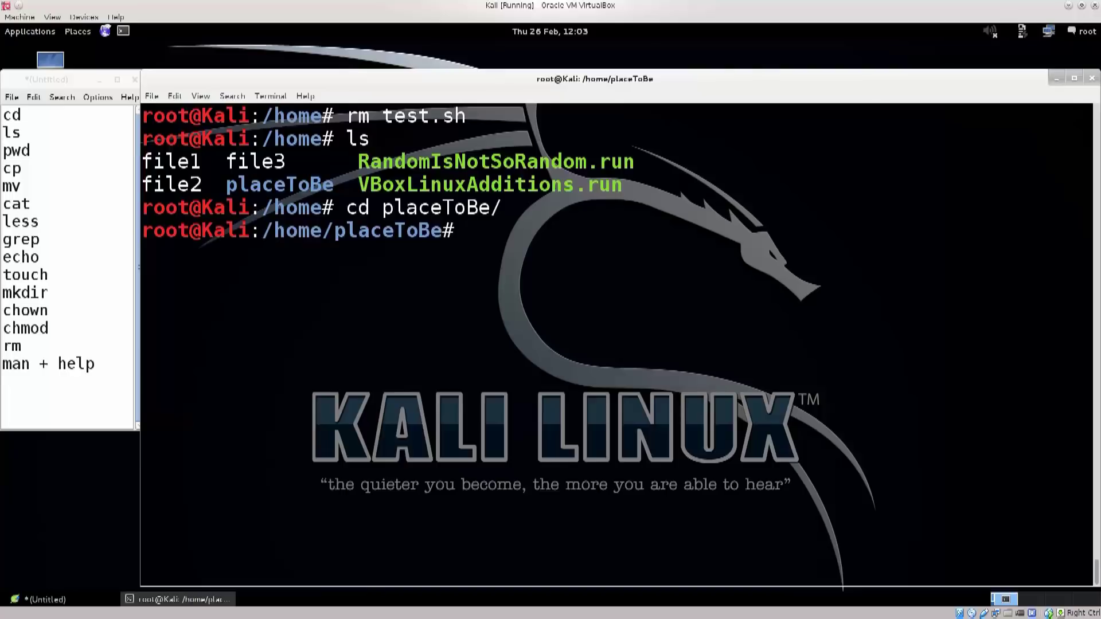
pyautogui.write('touch ')
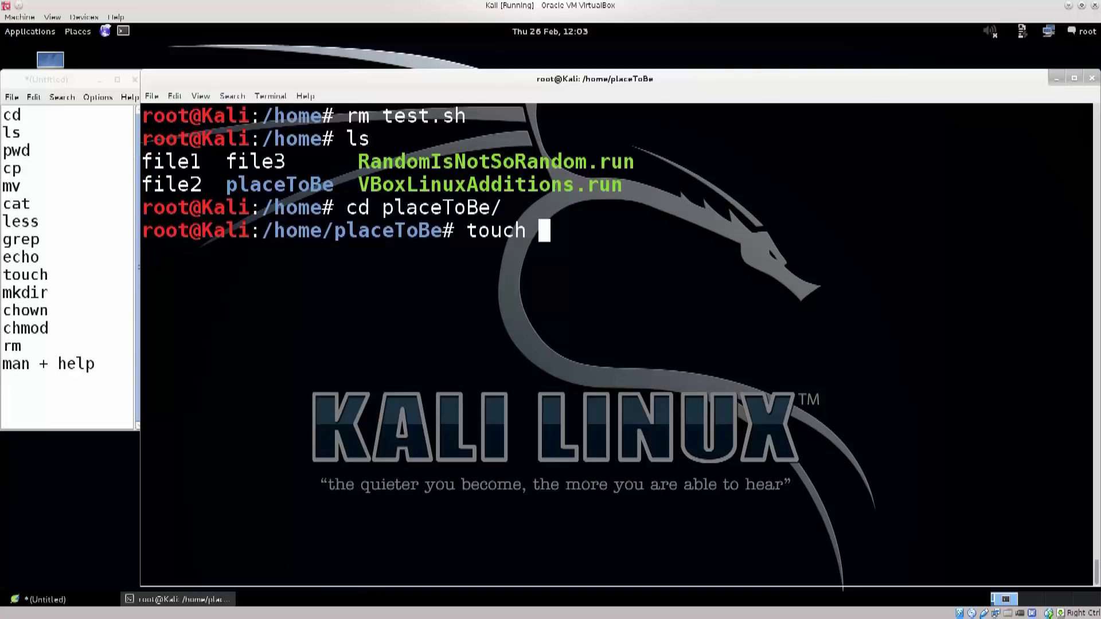
pyautogui.write('test')
pyautogui.press('Return')
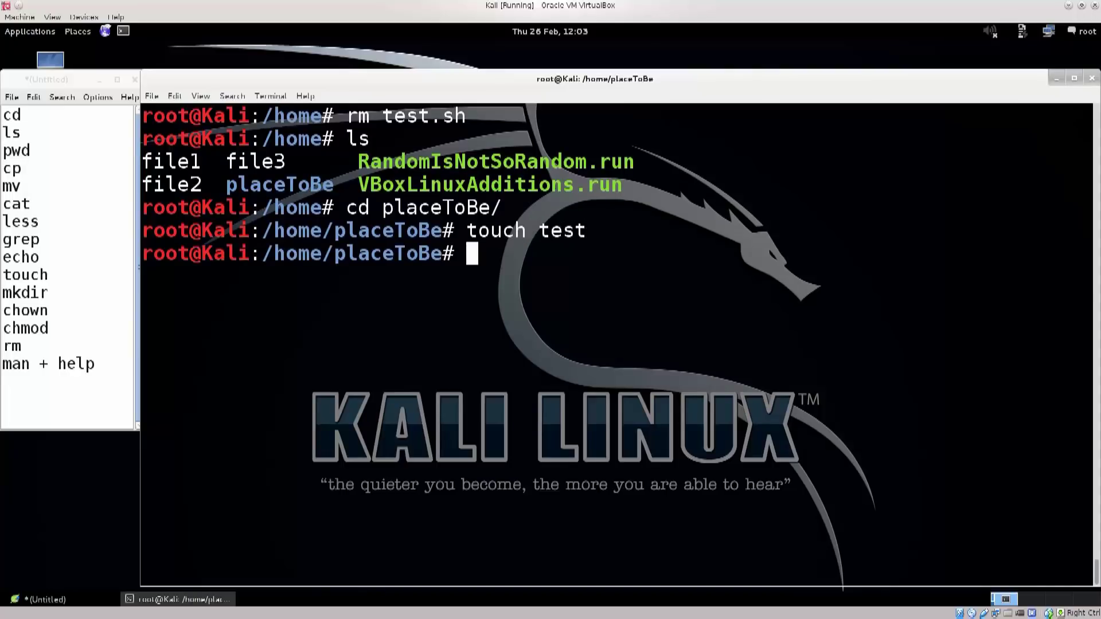
pyautogui.write('cd ..')
pyautogui.press('Return')
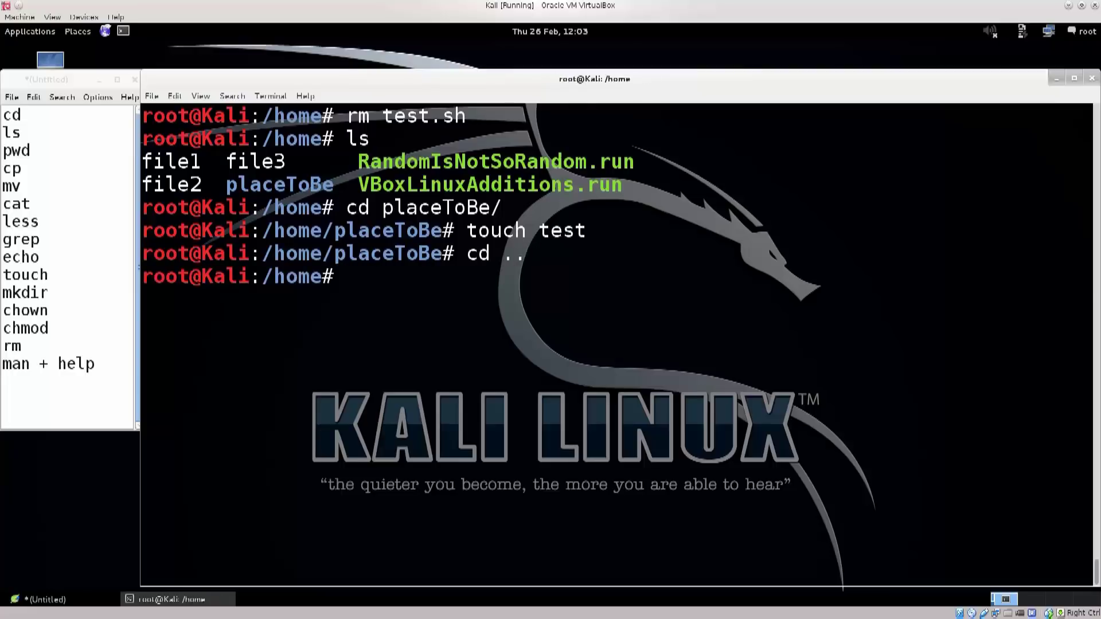
pyautogui.write('rm ')
pyautogui.write('pl')
# Step: Run rm placeToBe/ and highlight the 'cannot remove… Is a directory' error
pyautogui.press('Tab')
pyautogui.press('Return')
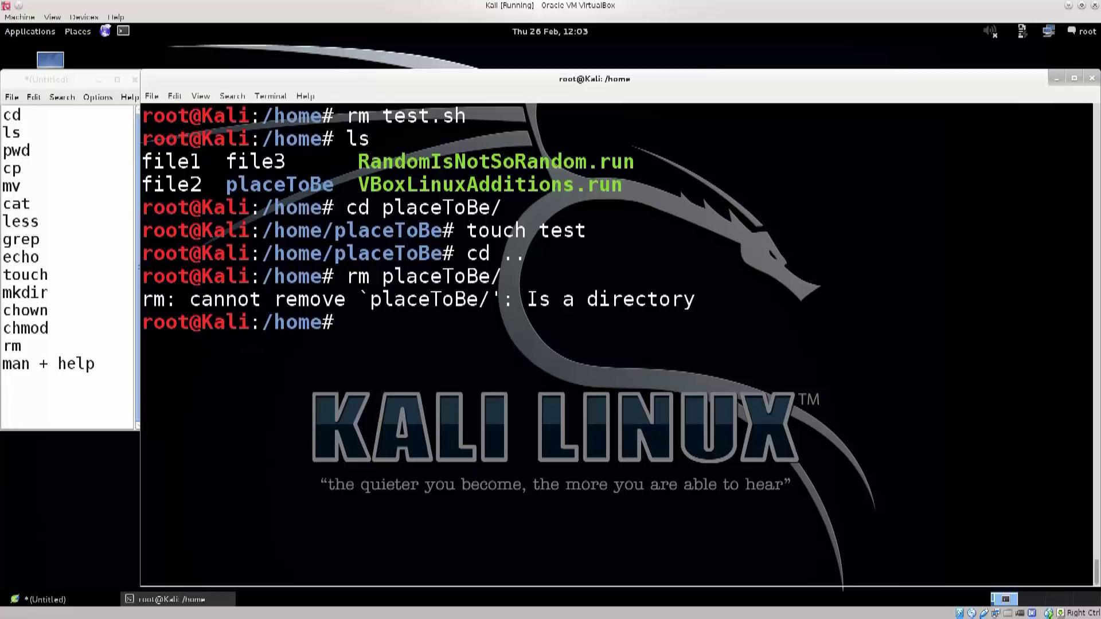
pyautogui.moveTo(189, 299); pyautogui.dragTo(455, 300)
pyautogui.moveTo(527, 300); pyautogui.dragTo(1091, 299)
pyautogui.click(1091, 299)
pyautogui.moveTo(347, 276); pyautogui.dragTo(491, 275)
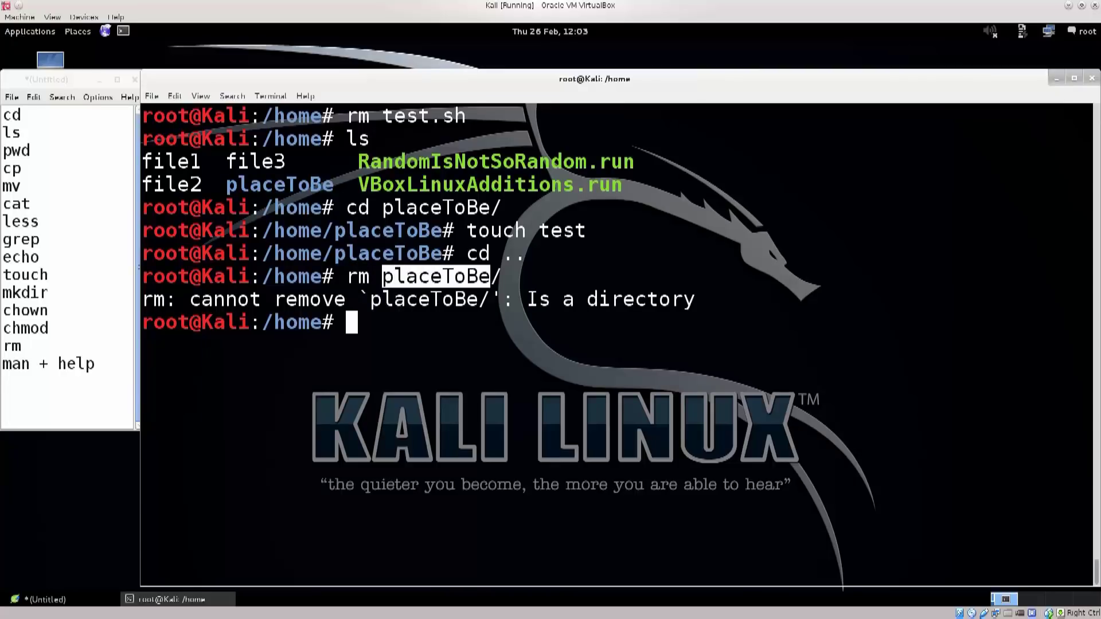
pyautogui.click(490, 277)
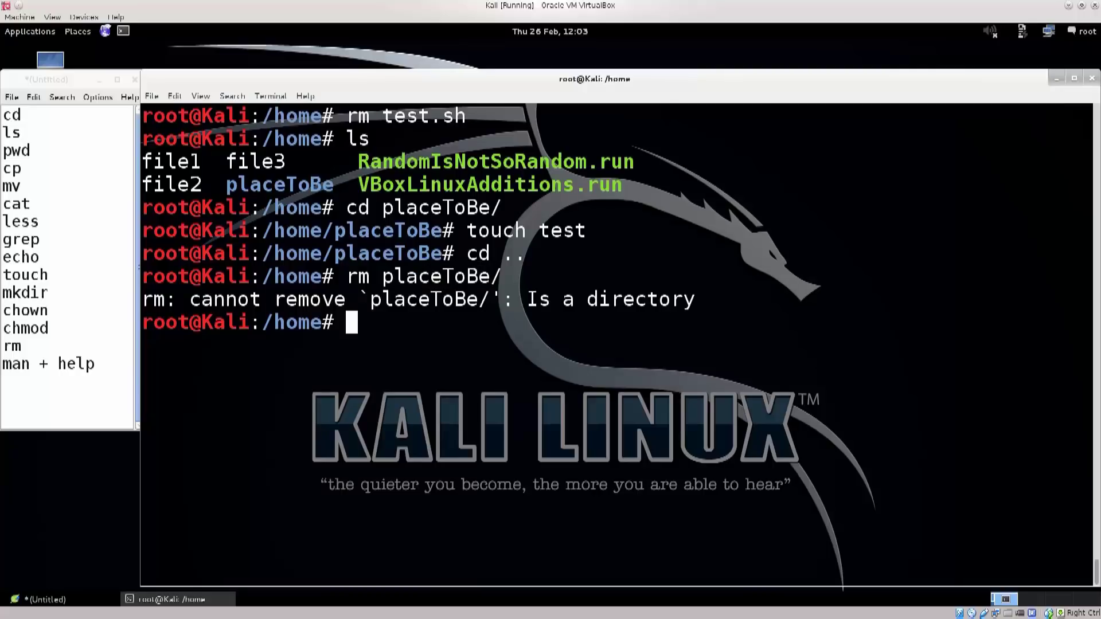
pyautogui.write('rm ')
pyautogui.write('-')
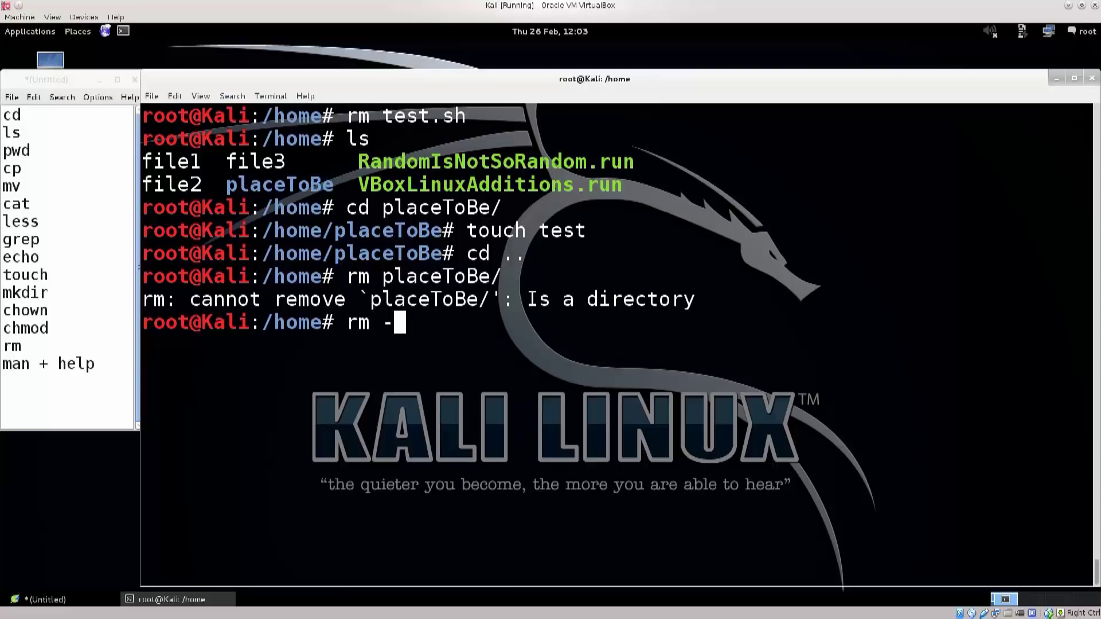
pyautogui.write('f')
pyautogui.write(' p')
# Step: Run rm -f placeToBe/, which also fails, then edit the recalled command toward rm --help
pyautogui.press('Tab')
pyautogui.press('Return')
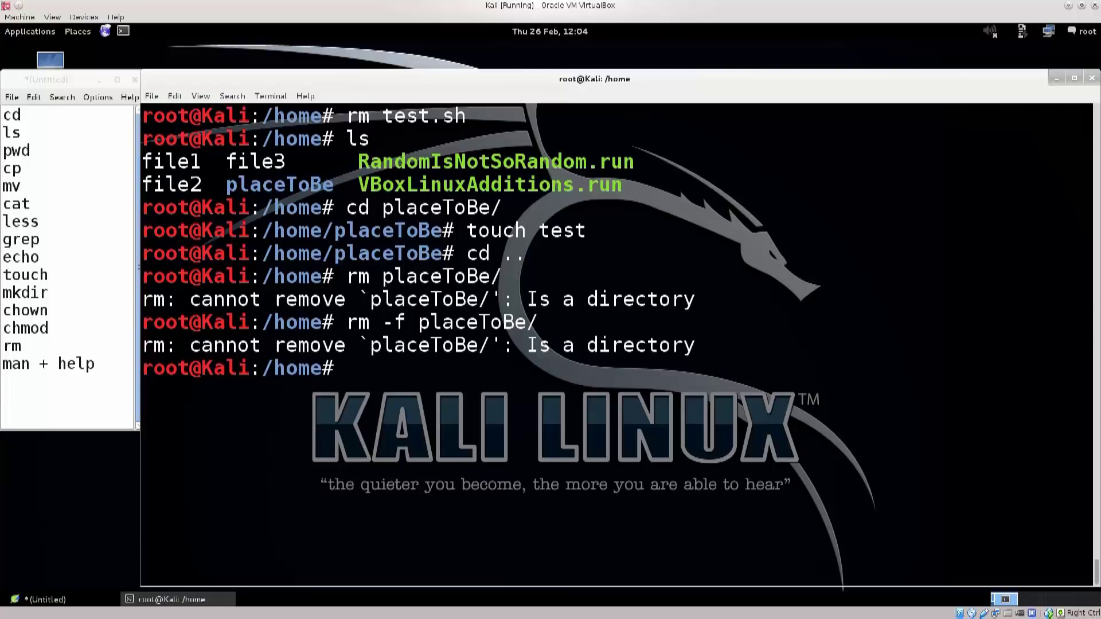
pyautogui.press('Up')
pyautogui.press('Left')
pyautogui.press('Left')
pyautogui.press('Left')
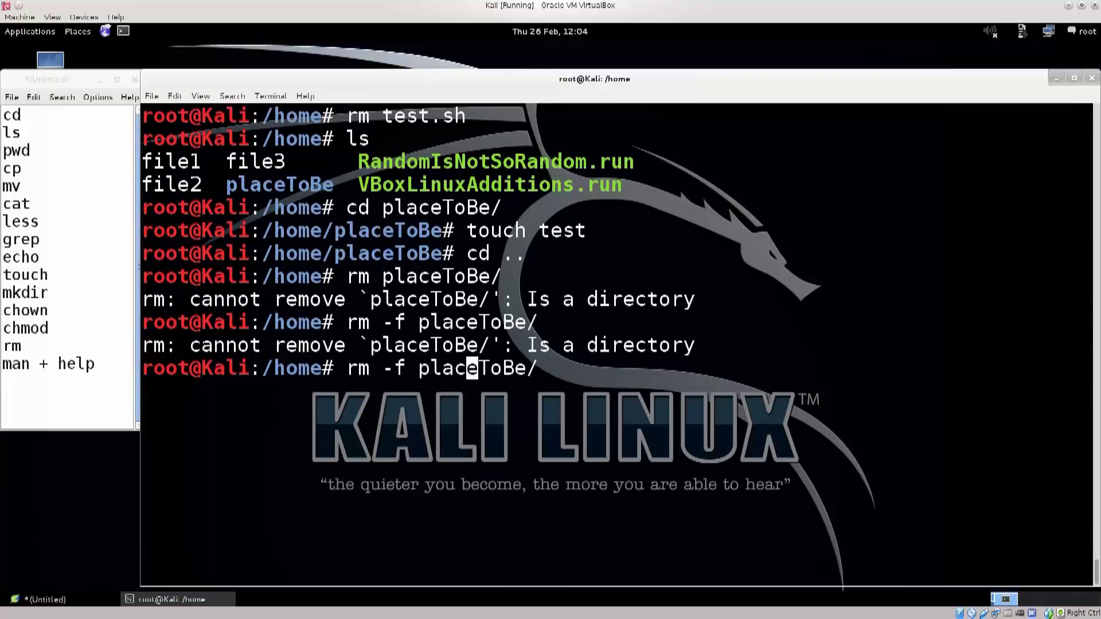
pyautogui.press('Right')
pyautogui.press('Right')
pyautogui.press('Right')
pyautogui.press('BackSpace')
pyautogui.press('BackSpace')
pyautogui.press('BackSpace')
pyautogui.press('BackSpace')
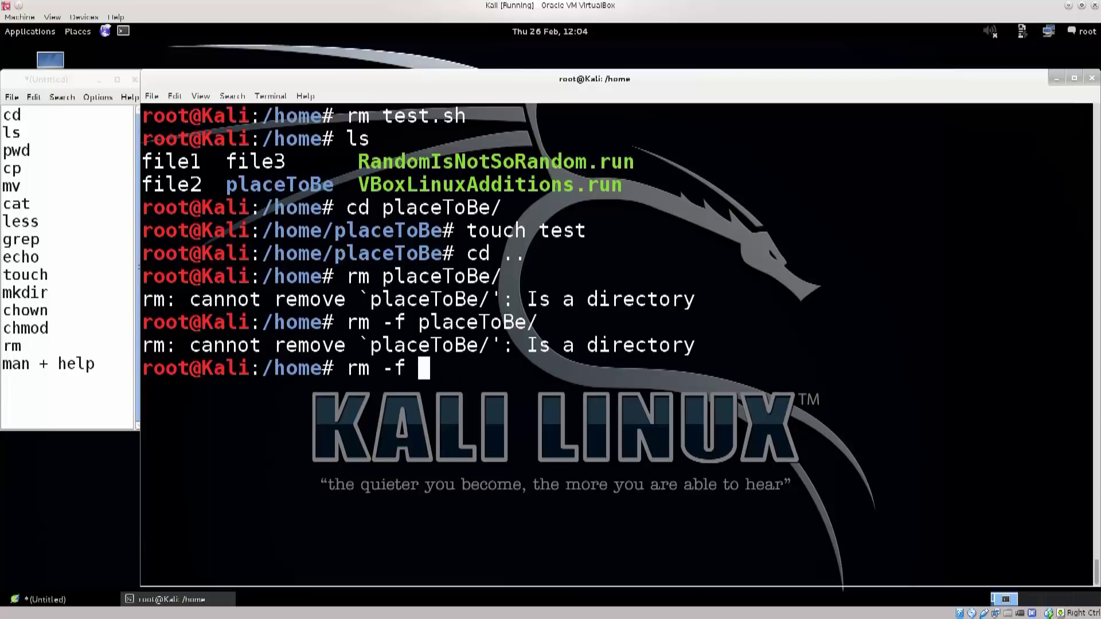
pyautogui.press('BackSpace')
pyautogui.press('BackSpace')
pyautogui.write('-')
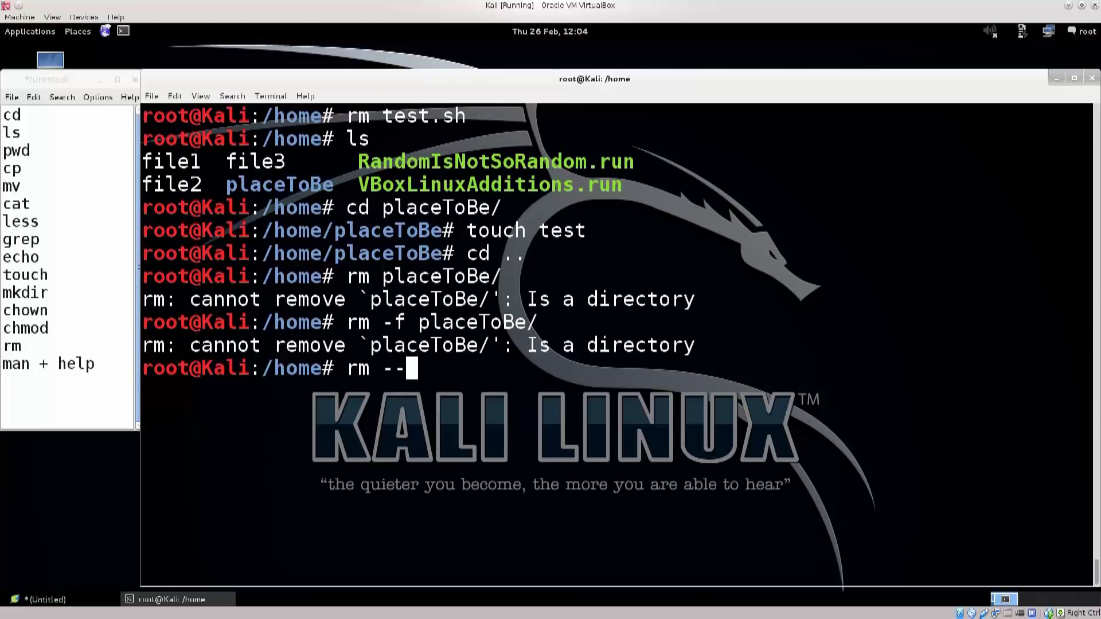
pyautogui.write('help')
pyautogui.press('Return')
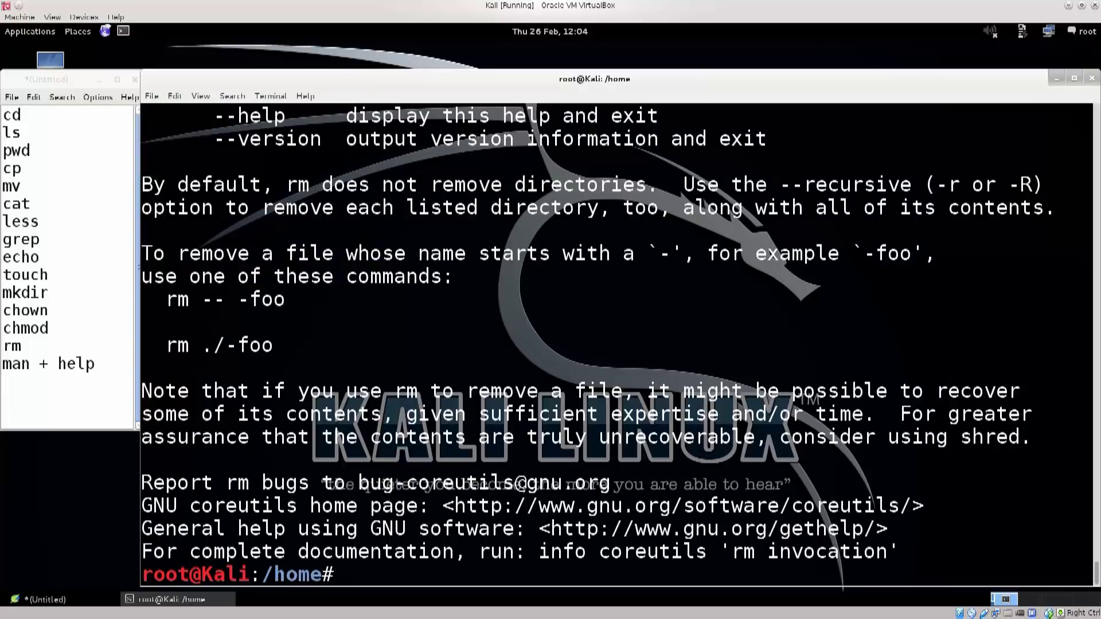
pyautogui.scroll(1, 620, 344)
pyautogui.scroll(2, 620, 344)
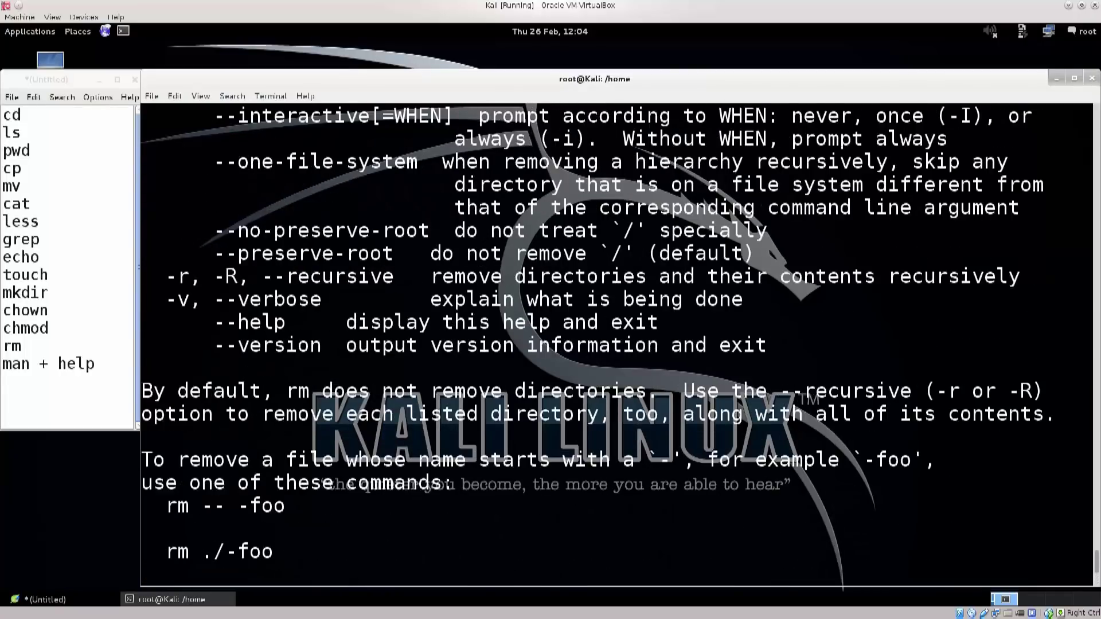
pyautogui.scroll(1, 619, 344)
pyautogui.scroll(1, 619, 344)
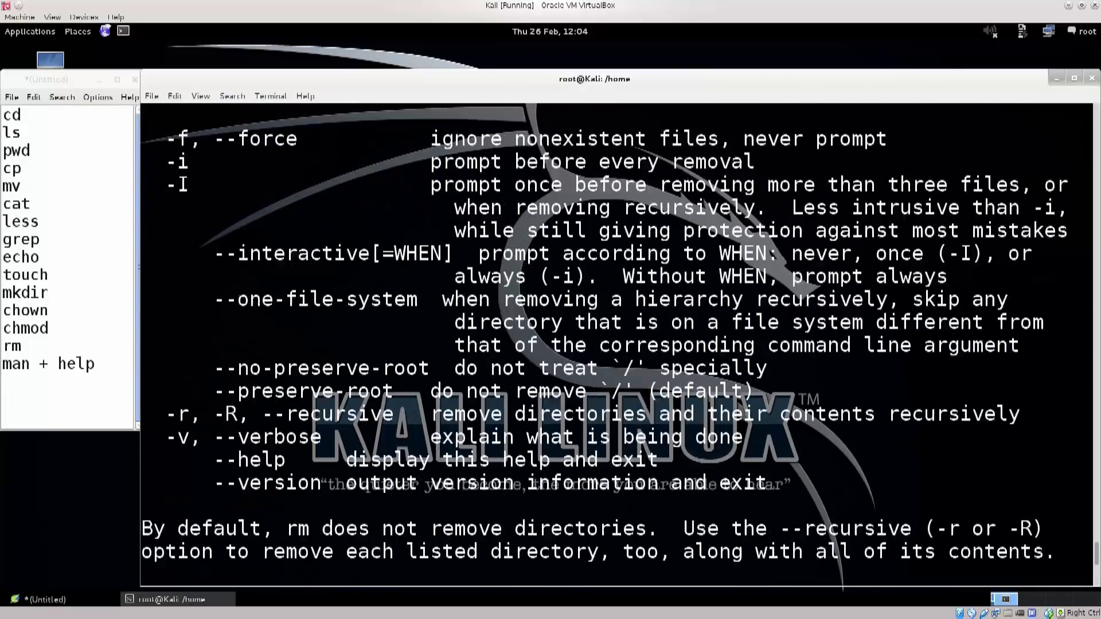
pyautogui.scroll(1, 620, 344)
pyautogui.moveTo(225, 506); pyautogui.dragTo(333, 506)
pyautogui.moveTo(430, 482); pyautogui.dragTo(948, 483)
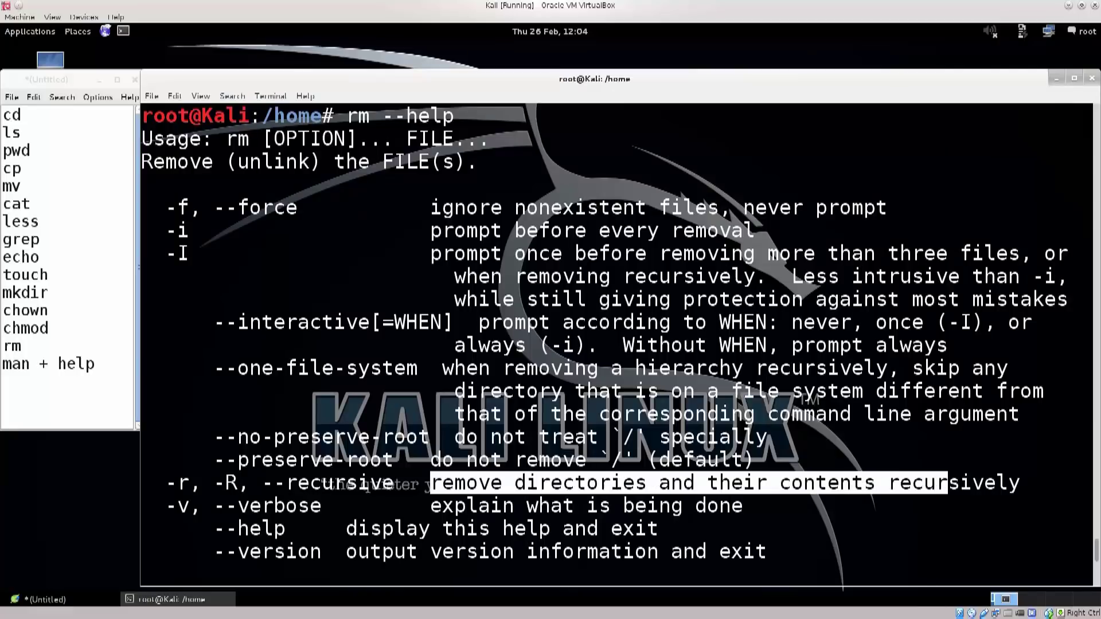
pyautogui.doubleClick(178, 482)
pyautogui.scroll(-6, 177, 483)
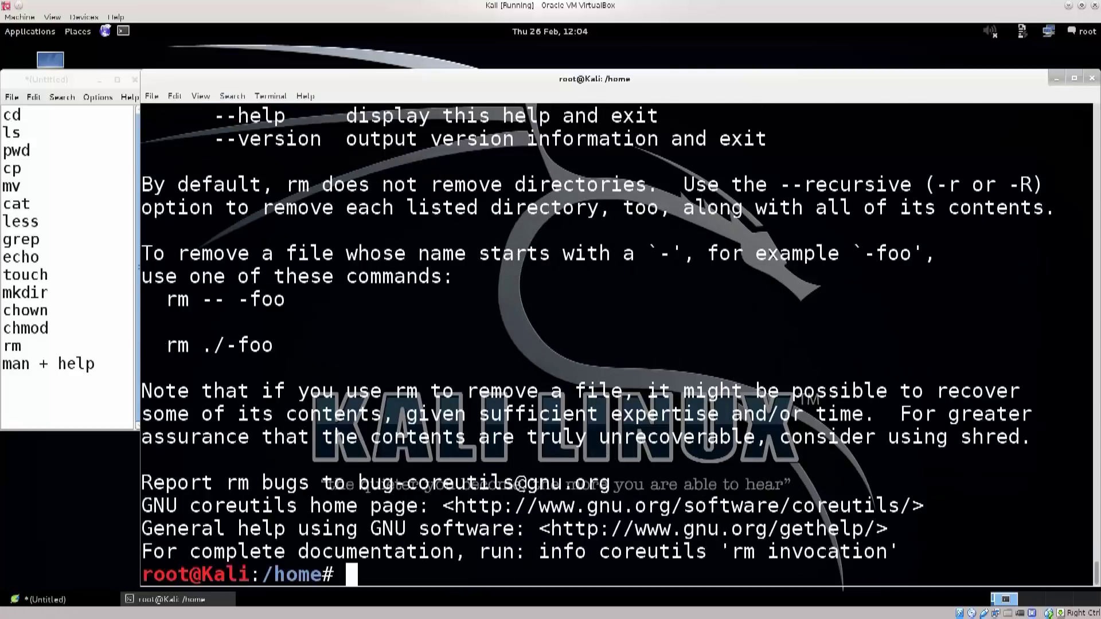
pyautogui.scroll(1, 619, 344)
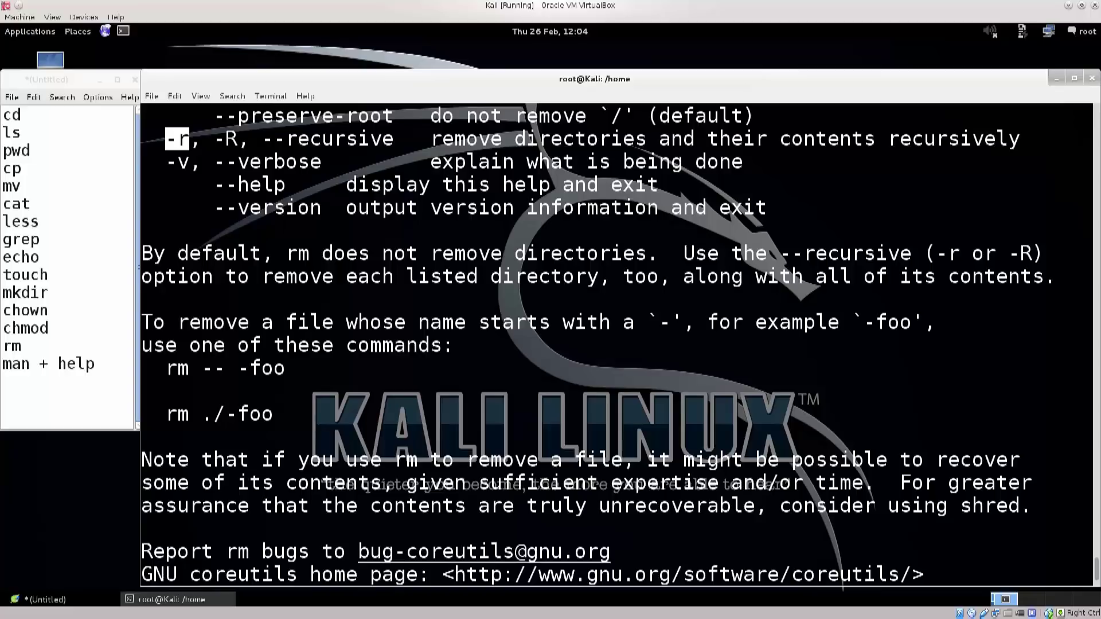
pyautogui.scroll(-1, 620, 345)
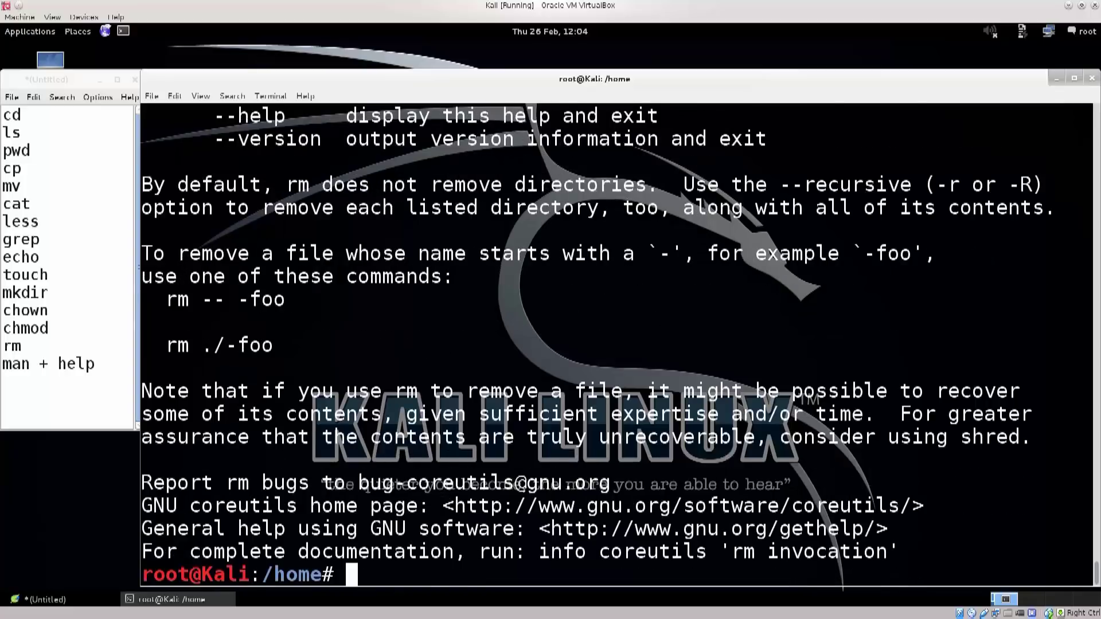
# Step: Run rm -r placeToBe/ and list /home with ls to confirm it is gone
pyautogui.press('Up')
pyautogui.press('BackSpace')
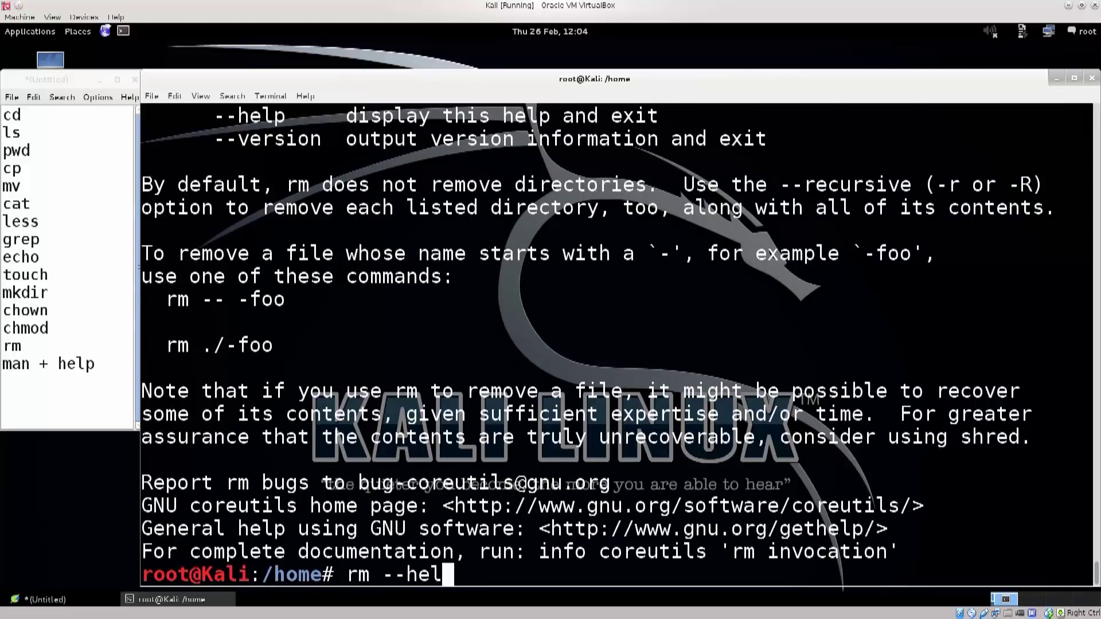
pyautogui.press('BackSpace')
pyautogui.press('BackSpace')
pyautogui.press('BackSpace')
pyautogui.press('BackSpace')
pyautogui.write('r ')
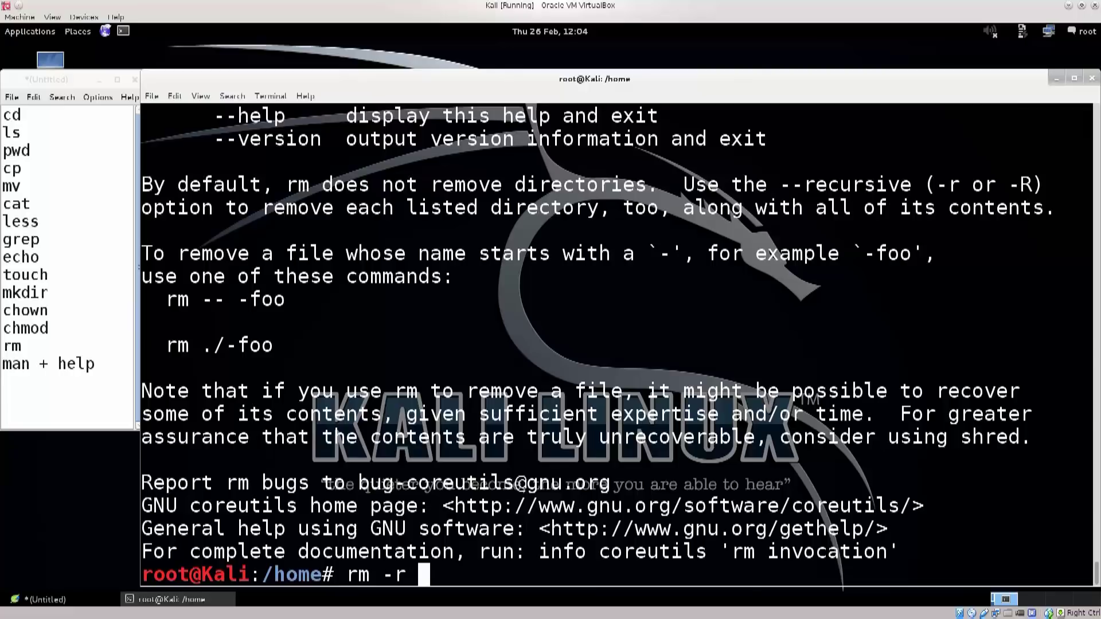
pyautogui.write('pl')
pyautogui.press('Tab')
pyautogui.press('Return')
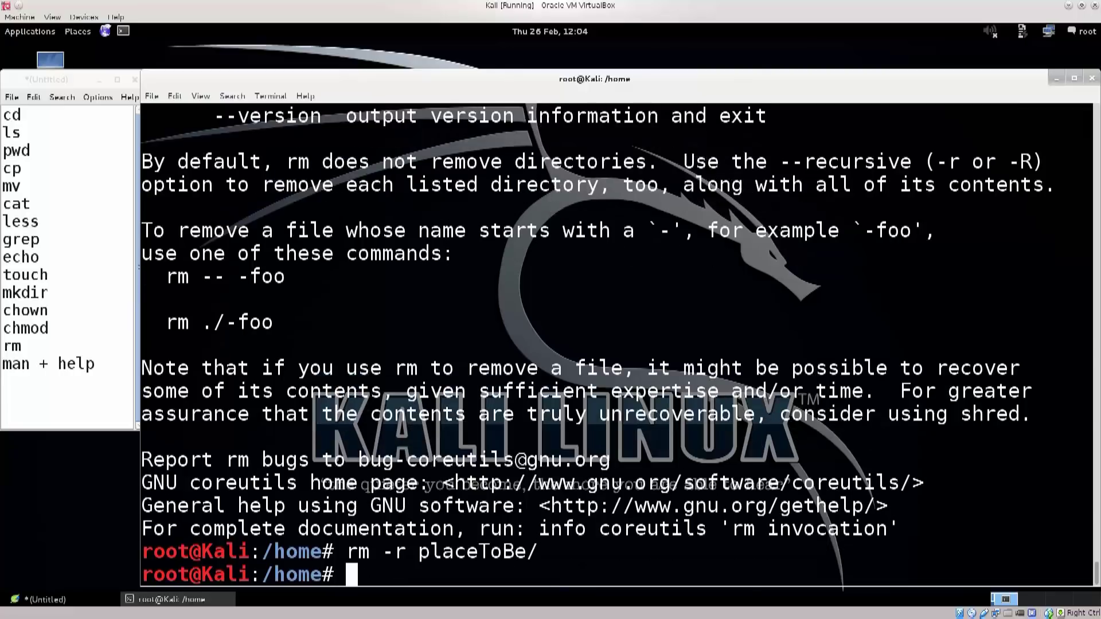
pyautogui.write('ls')
pyautogui.press('Return')
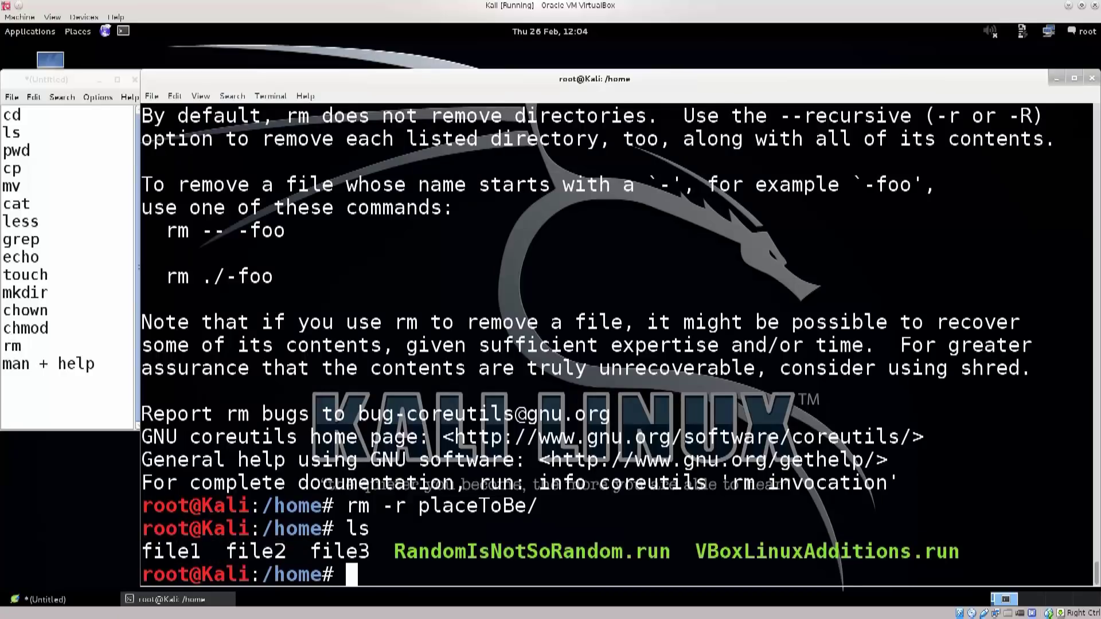
# Step: Recall rm -r placeToBe/, try changing the option to -f, then erase the line
pyautogui.press('Up')
pyautogui.press('Up')
pyautogui.press('Left')
pyautogui.press('Left')
pyautogui.press('Left')
pyautogui.press('Left')
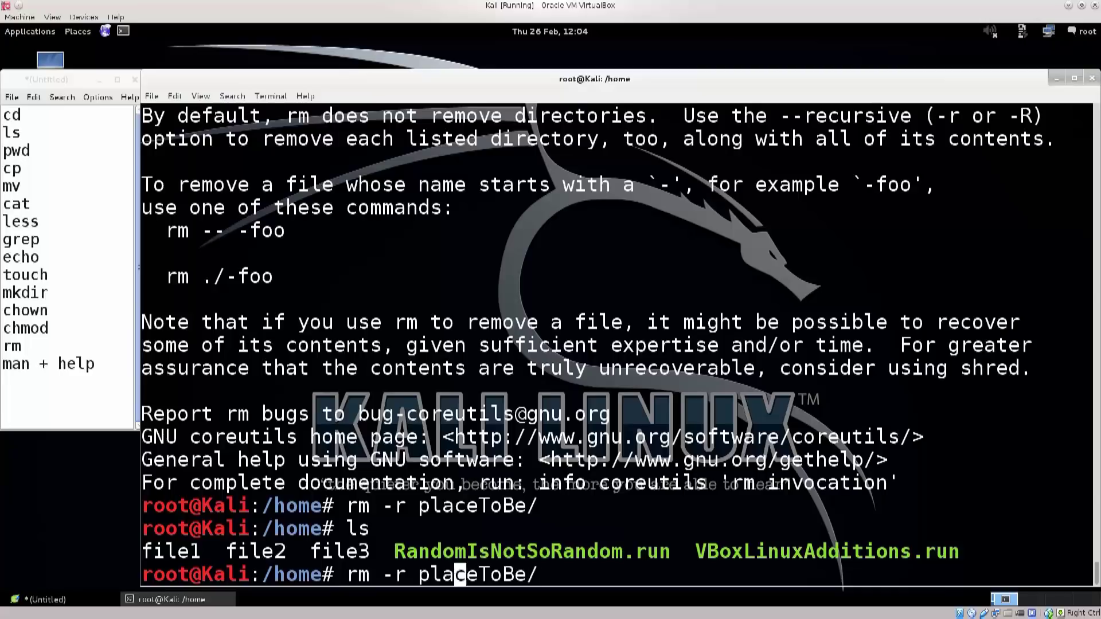
pyautogui.press('Left')
pyautogui.press('Left')
pyautogui.press('Left')
pyautogui.press('BackSpace')
pyautogui.write('f')
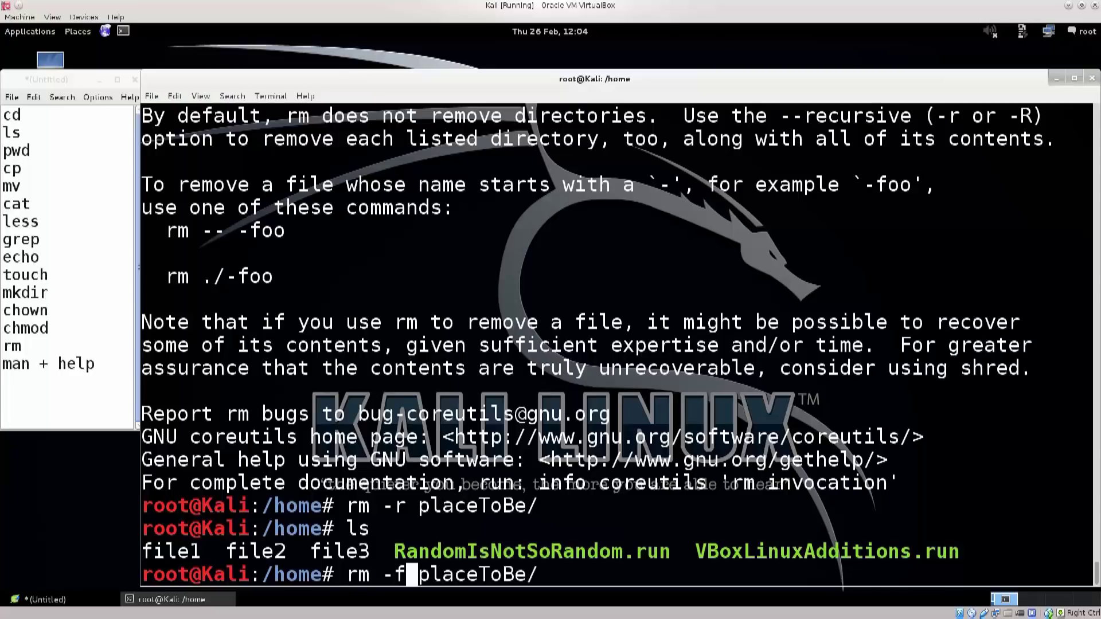
pyautogui.press('BackSpace')
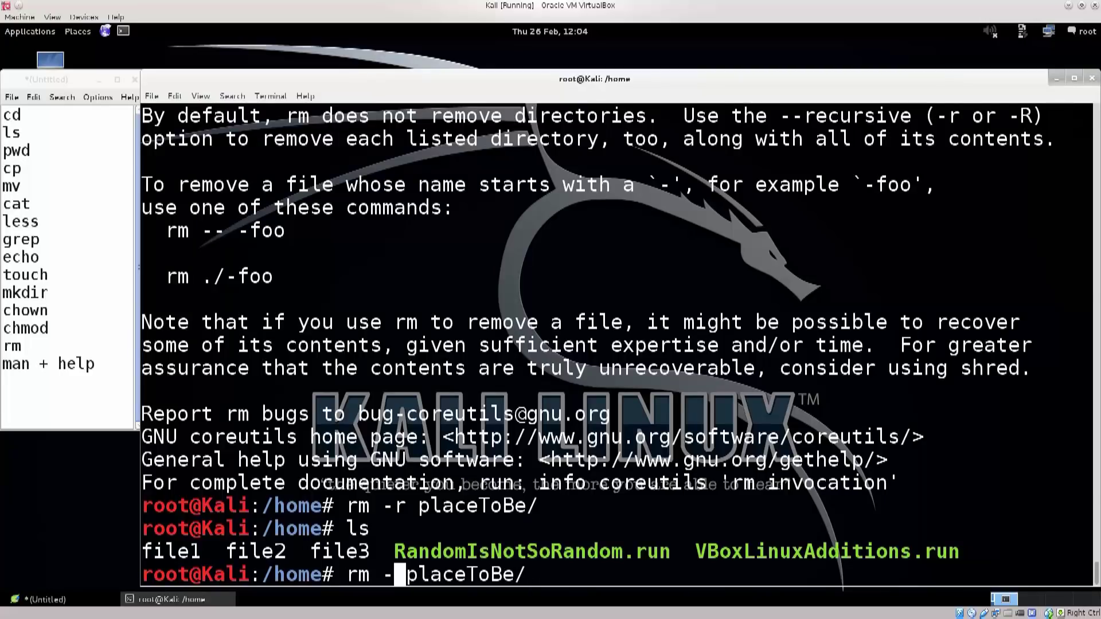
pyautogui.press('BackSpace')
pyautogui.press('Right')
pyautogui.press('Right')
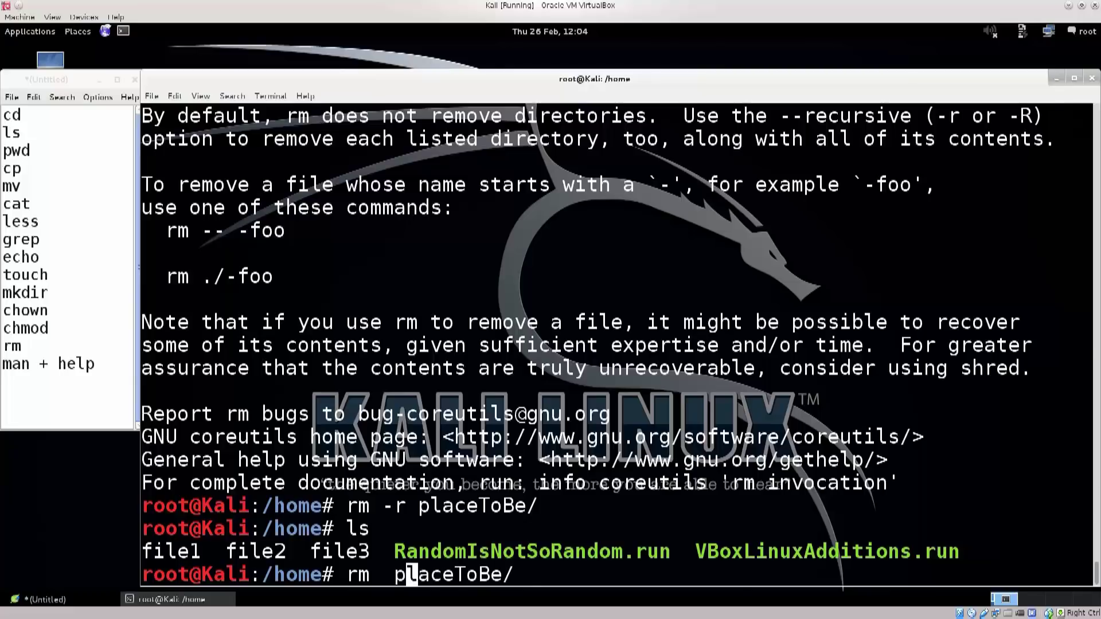
pyautogui.press('Right')
pyautogui.press('Right')
pyautogui.press('Right')
pyautogui.press('BackSpace')
pyautogui.press('BackSpace')
pyautogui.press('BackSpace')
pyautogui.press('BackSpace')
pyautogui.press('BackSpace')
pyautogui.press('BackSpace')
pyautogui.press('BackSpace')
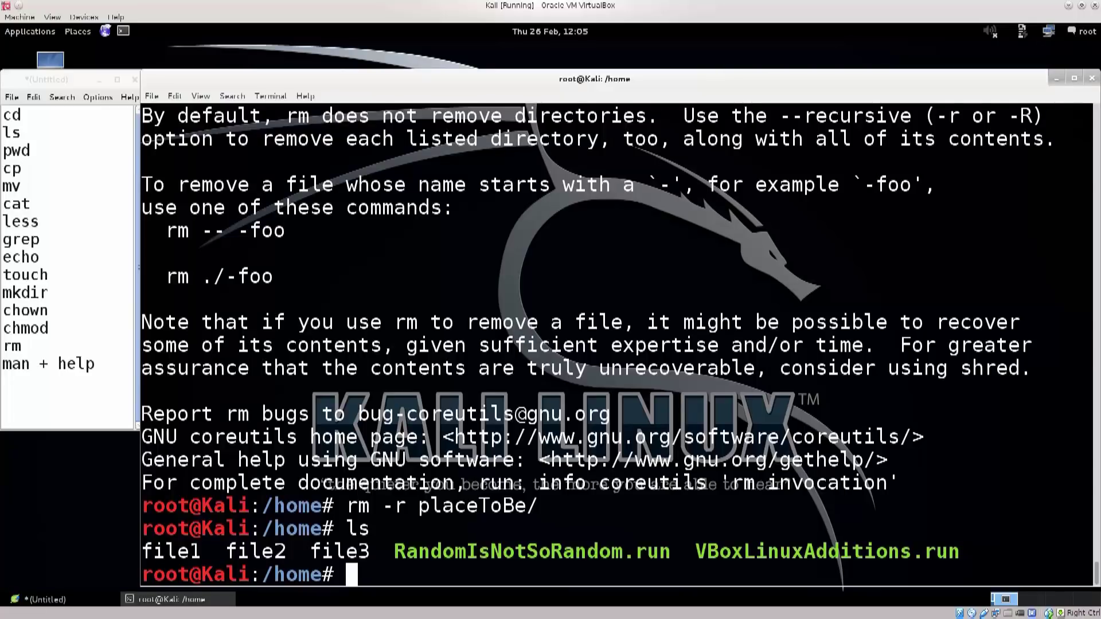
pyautogui.scroll(4, 620, 344)
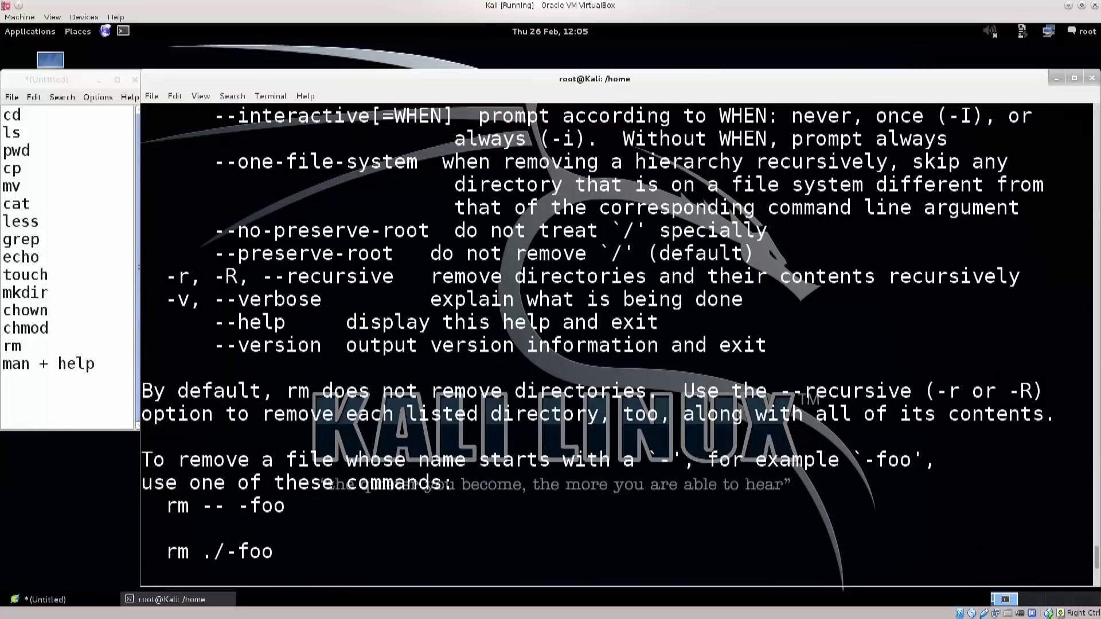
pyautogui.scroll(4, 620, 344)
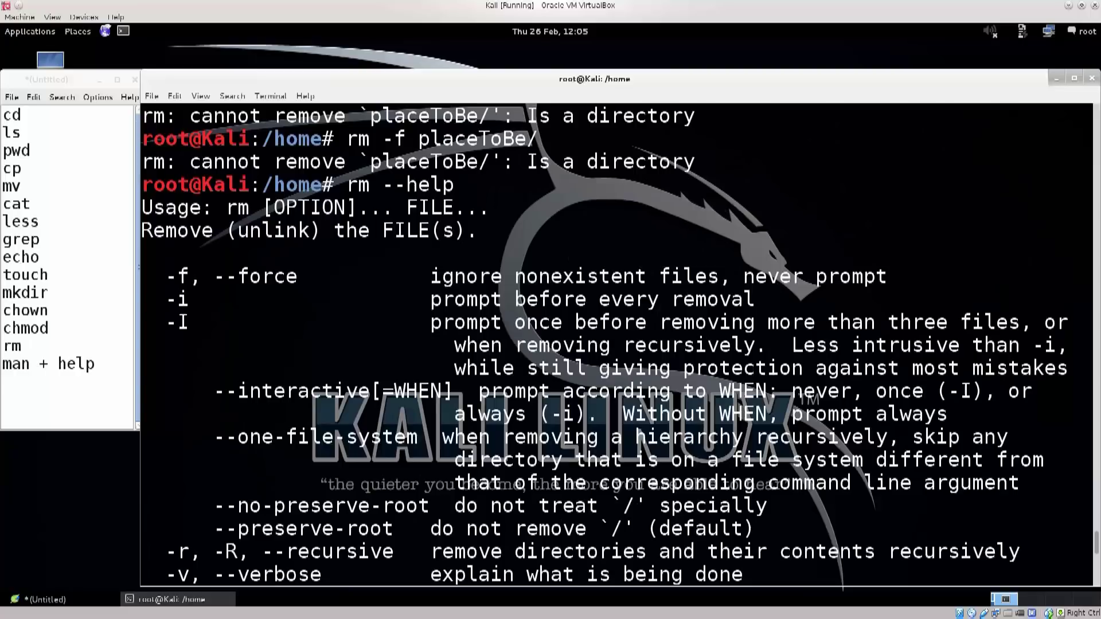
pyautogui.moveTo(165, 275); pyautogui.dragTo(492, 437)
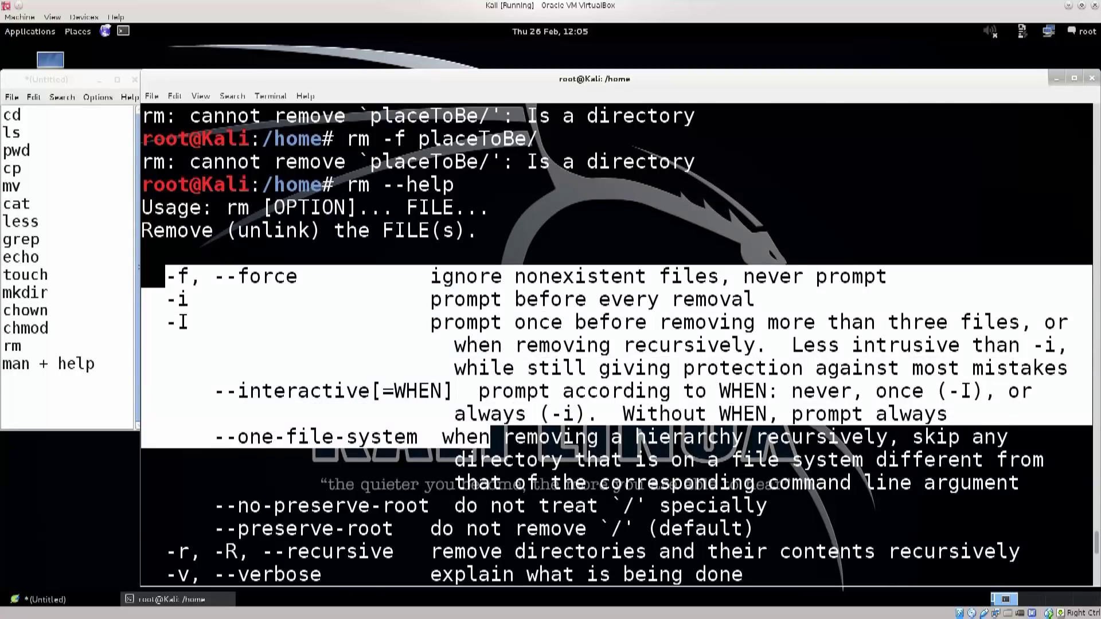
pyautogui.scroll(-1, 617, 344)
pyautogui.moveTo(515, 391); pyautogui.dragTo(588, 413)
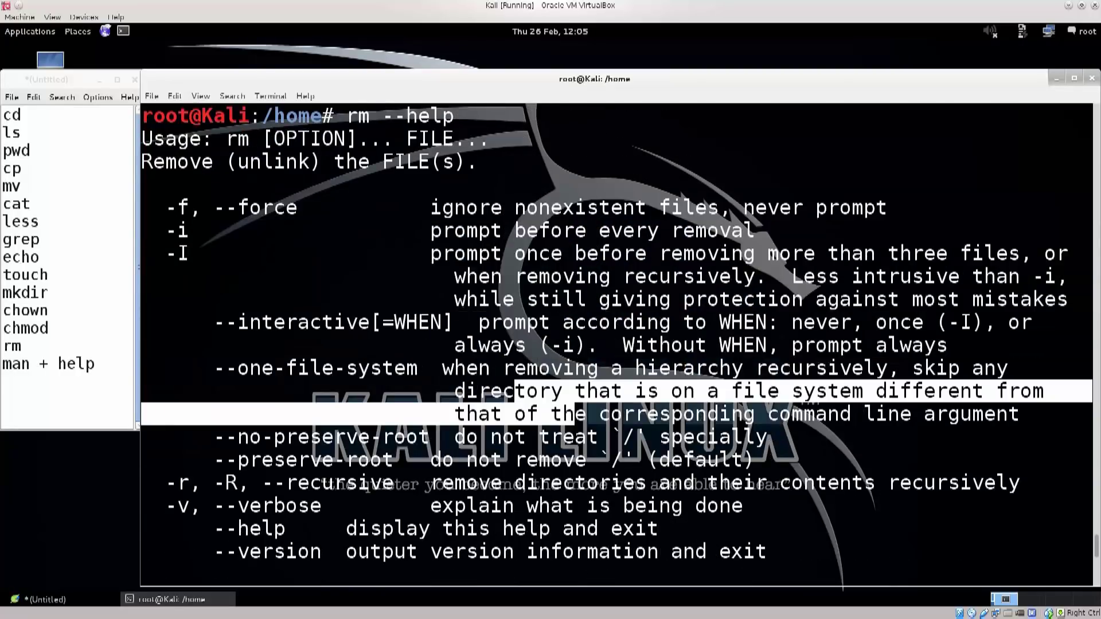
pyautogui.scroll(-3, 616, 344)
pyautogui.scroll(-1, 617, 345)
pyautogui.scroll(-3, 615, 345)
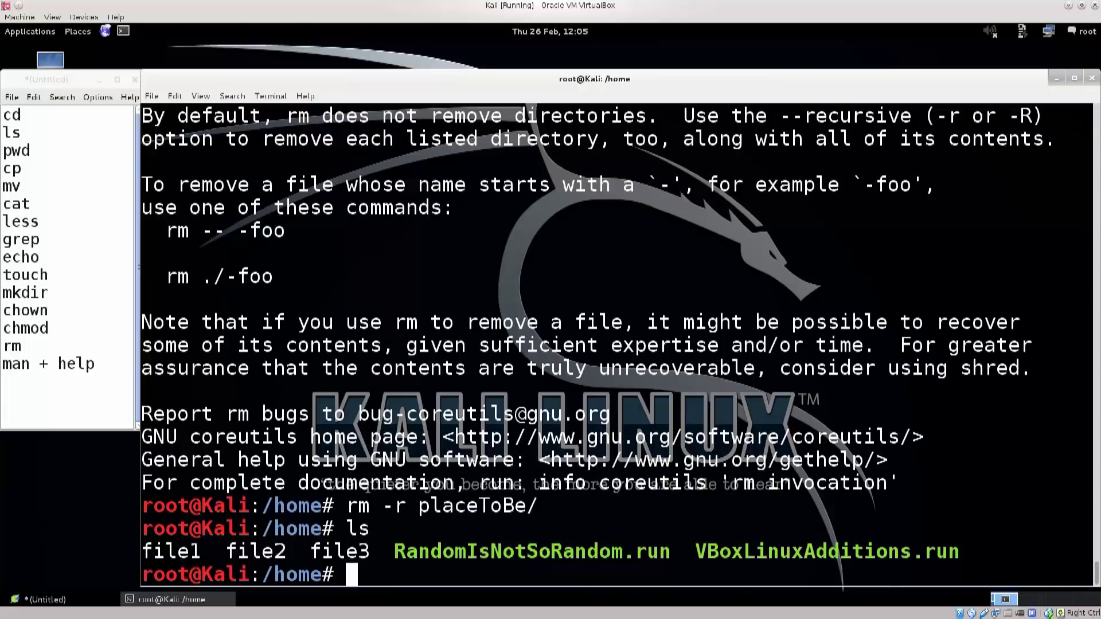
pyautogui.write('man rm')
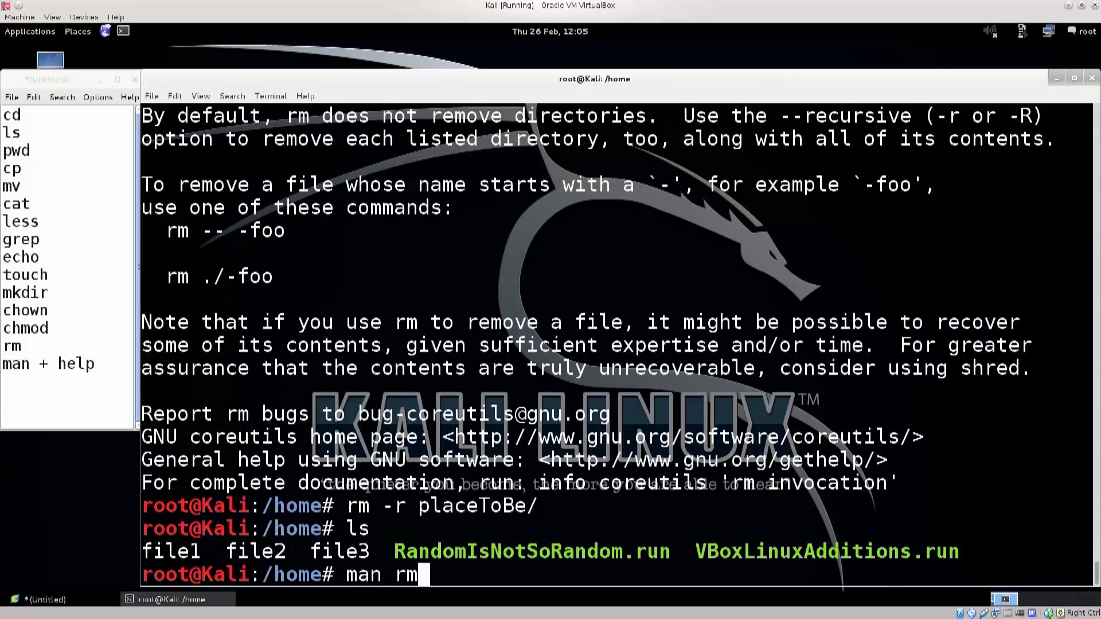
pyautogui.press('Return')
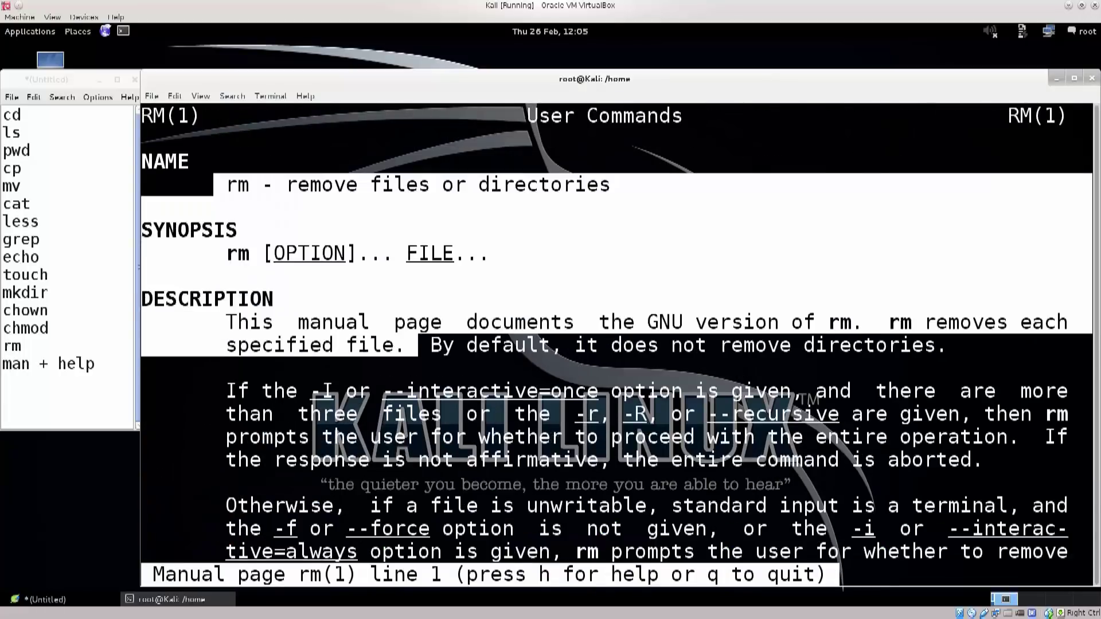
pyautogui.press('space')
pyautogui.scroll(5, 617, 344)
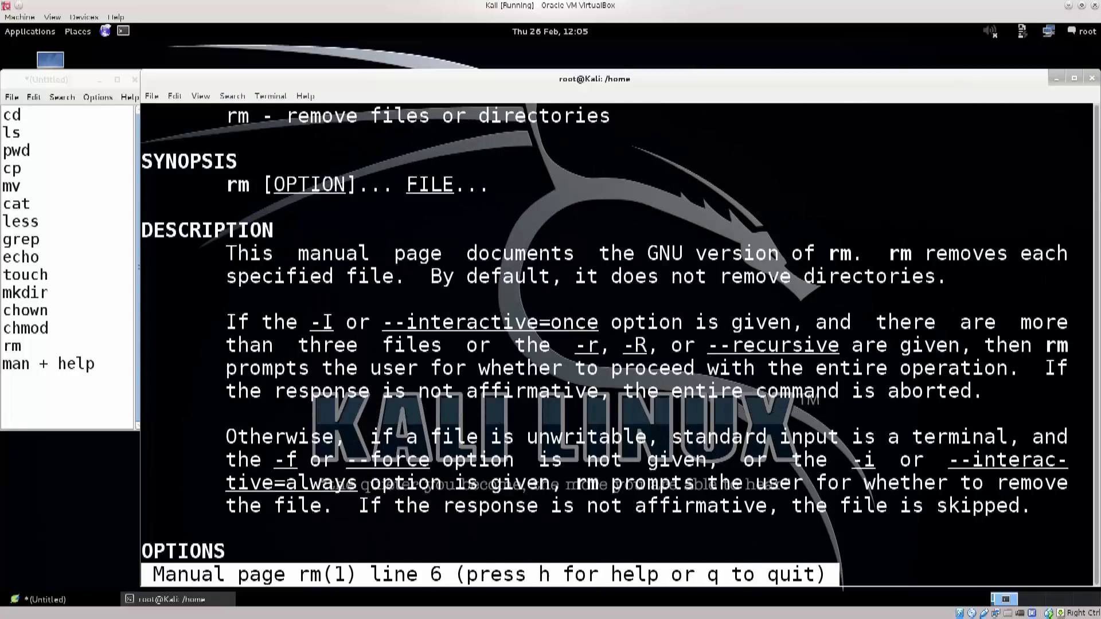
pyautogui.scroll(2, 603, 344)
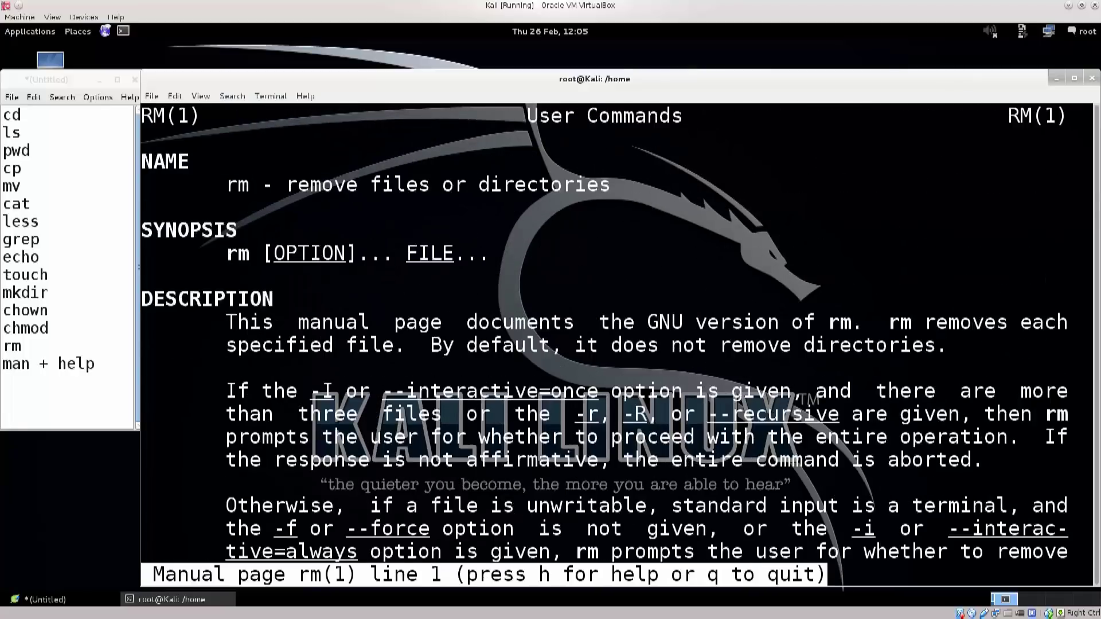
pyautogui.scroll(-4, 616, 345)
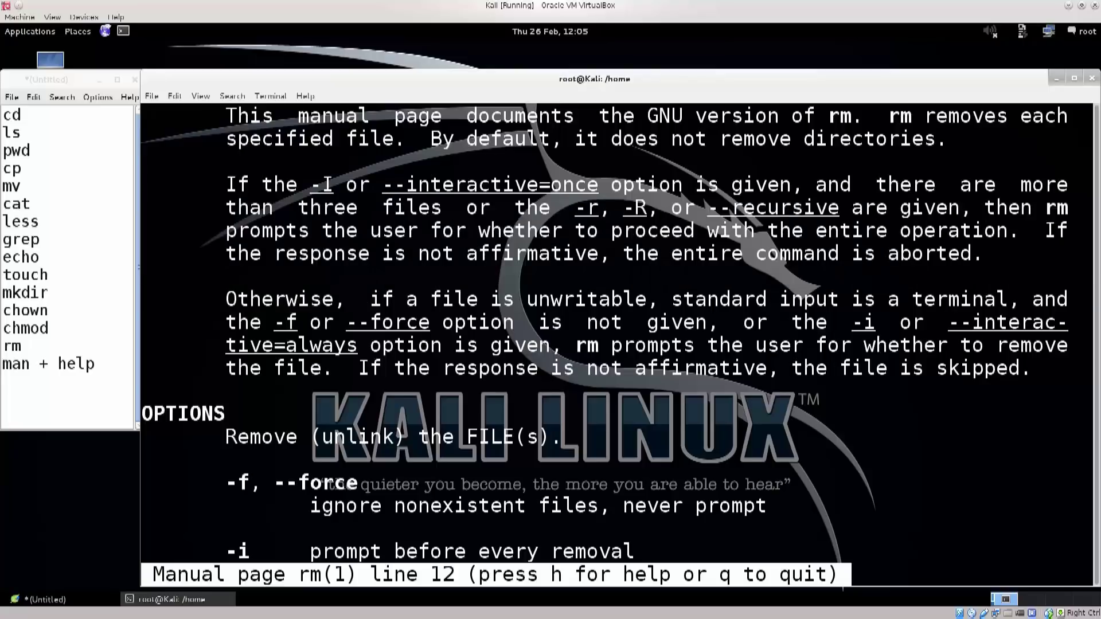
pyautogui.press('q')
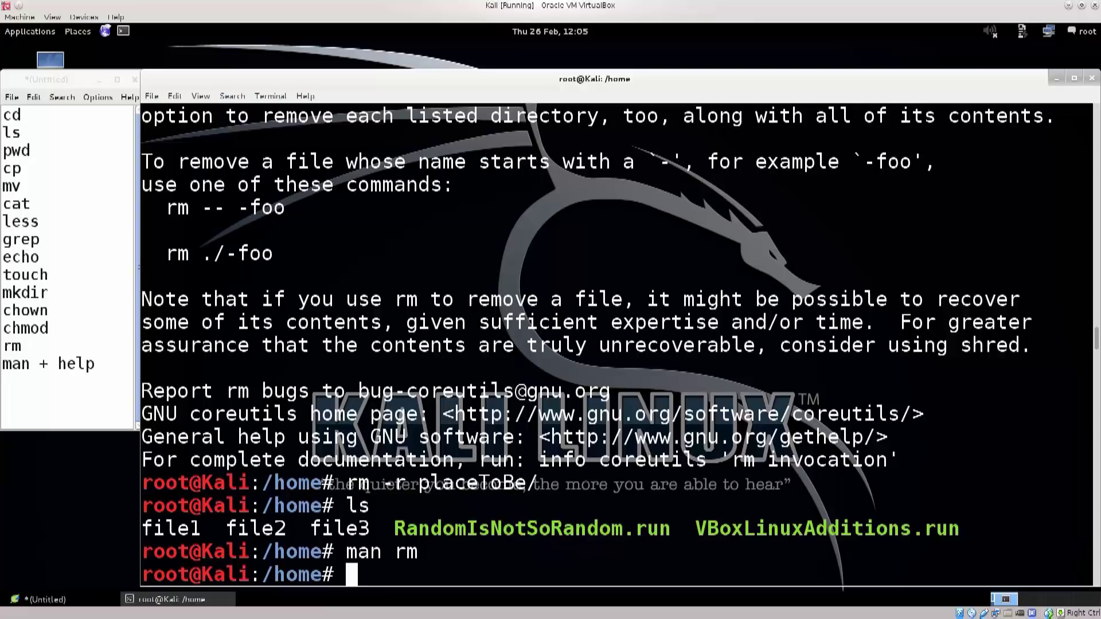
# Step: Select the whole command list, cd through man + help, in the Untitled text editor
pyautogui.moveTo(3, 115)
pyautogui.mouseDown()
pyautogui.moveTo(19, 186)
pyautogui.moveTo(95, 364)
pyautogui.mouseUp()
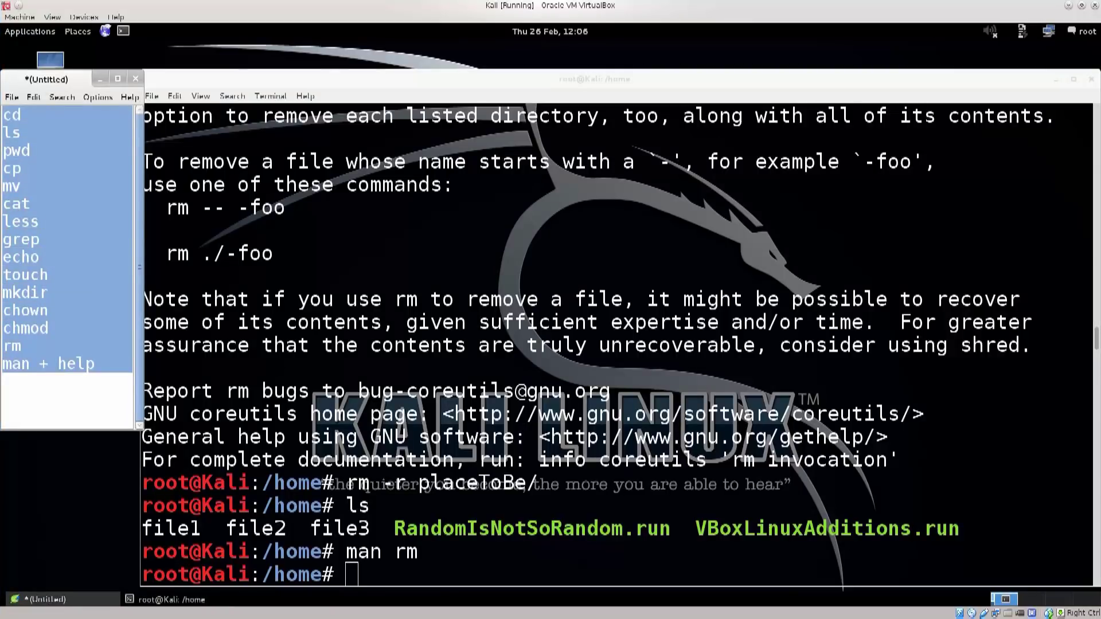